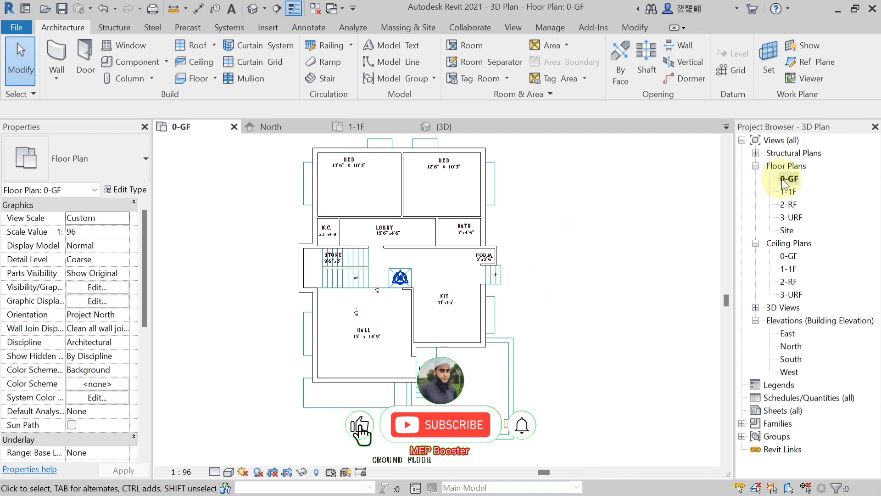
Start an architectural floor on level 0-GF using the Generic - 12" floor type
middle_click_drag(625, 262, 615, 251)
mouse_move(601, 212)
middle_mouse_down()
mouse_move(590, 202)
mouse_move(607, 201)
middle_mouse_up()
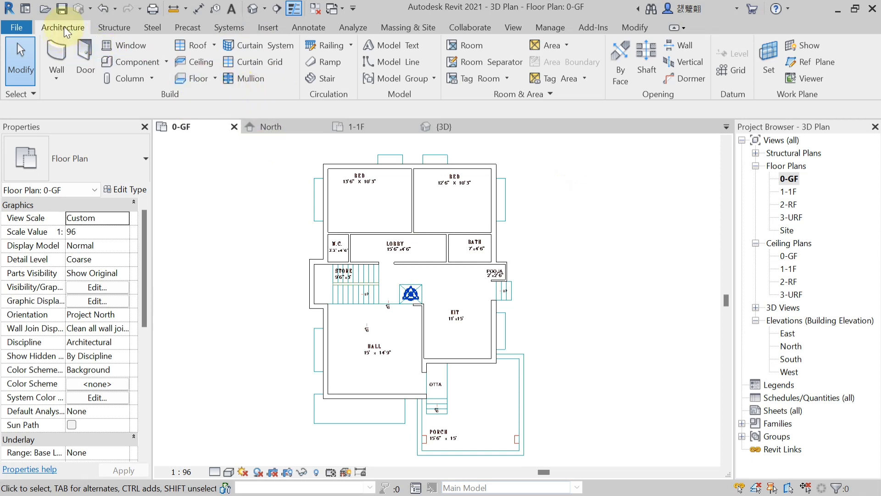
left_click(216, 77)
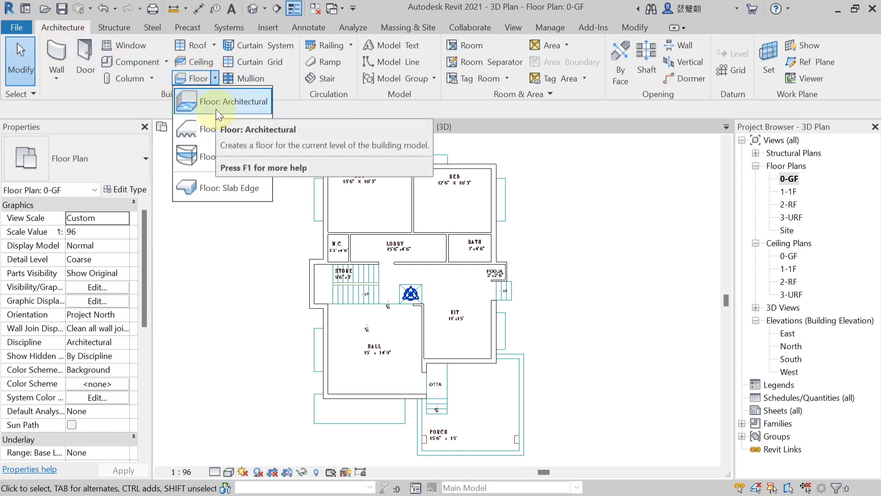
left_click(215, 109)
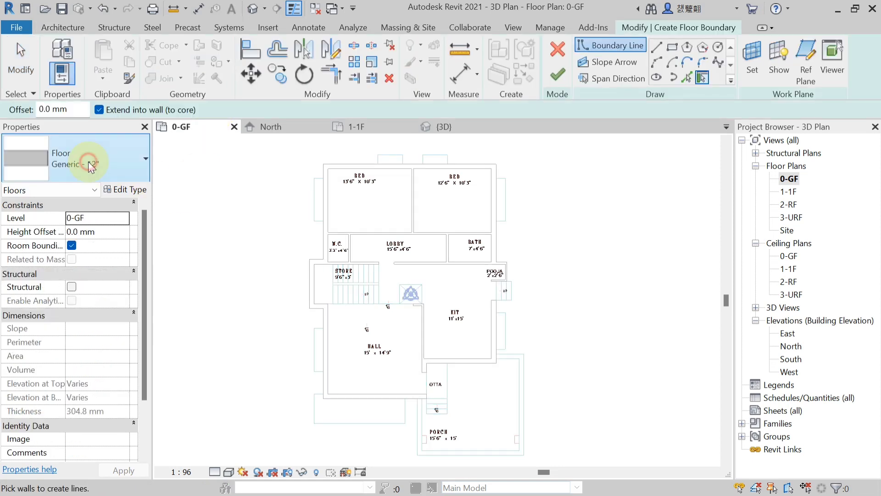
left_click(88, 161)
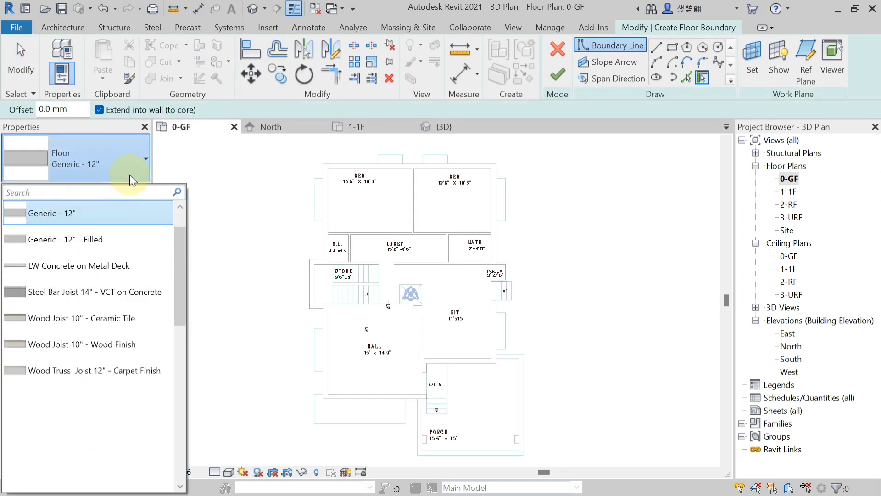
left_click(69, 213)
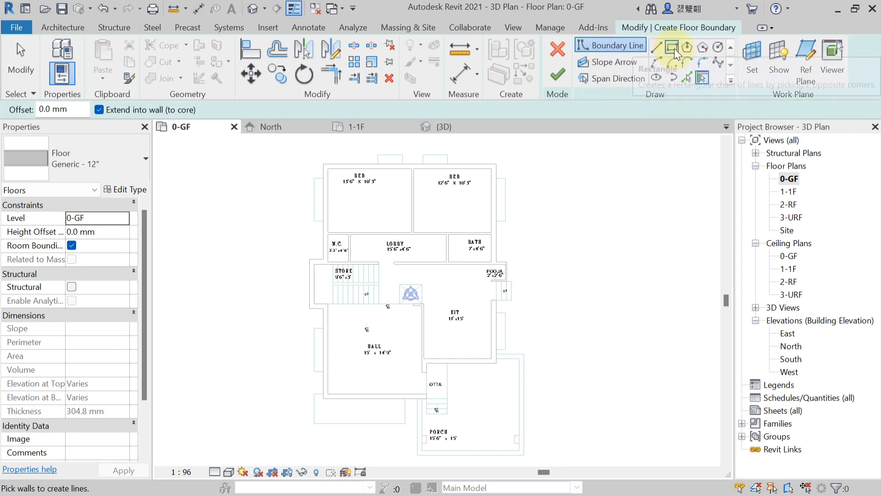
Draw the first floor boundary line along the outer face of the wall above the two bedrooms
left_click(655, 48)
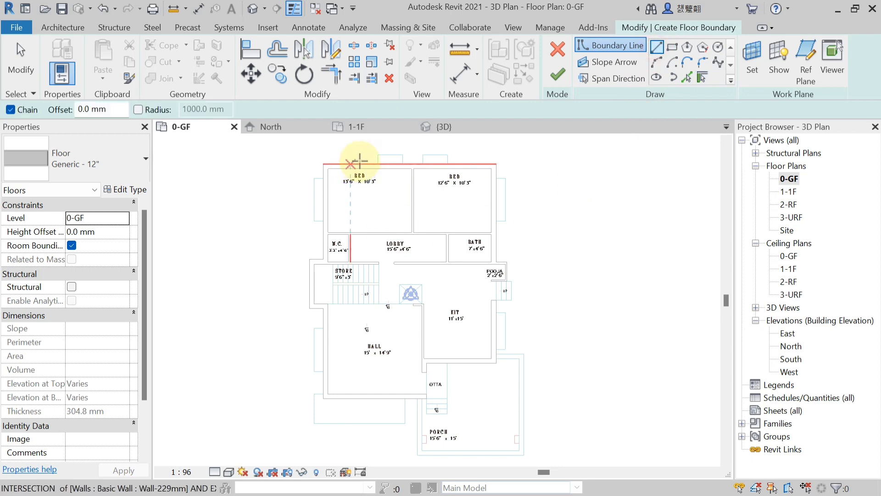
scroll(331, 163, "up", 3)
left_click(304, 165)
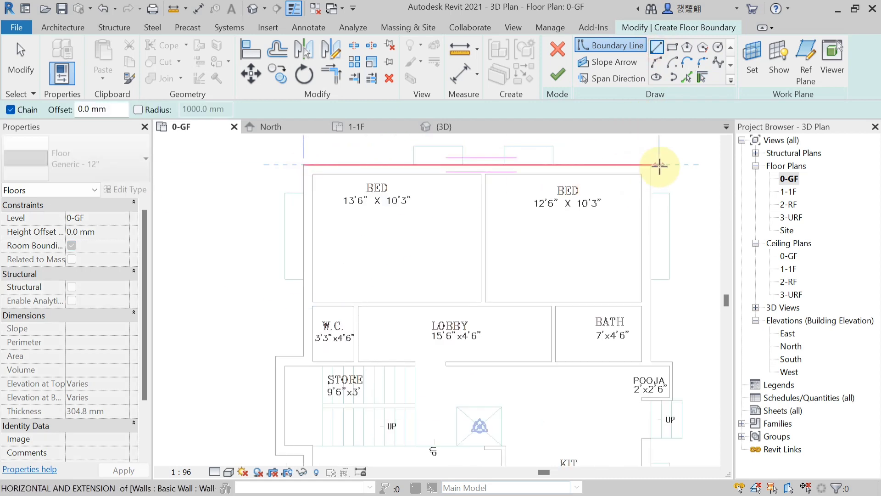
left_click(649, 165)
Continue the floor boundary down the outer wall past the bath and around the Pooja projection, back to the main wall line
middle_click_drag(659, 305, 484, 250)
scroll(484, 250, "up", 3)
left_click(466, 271)
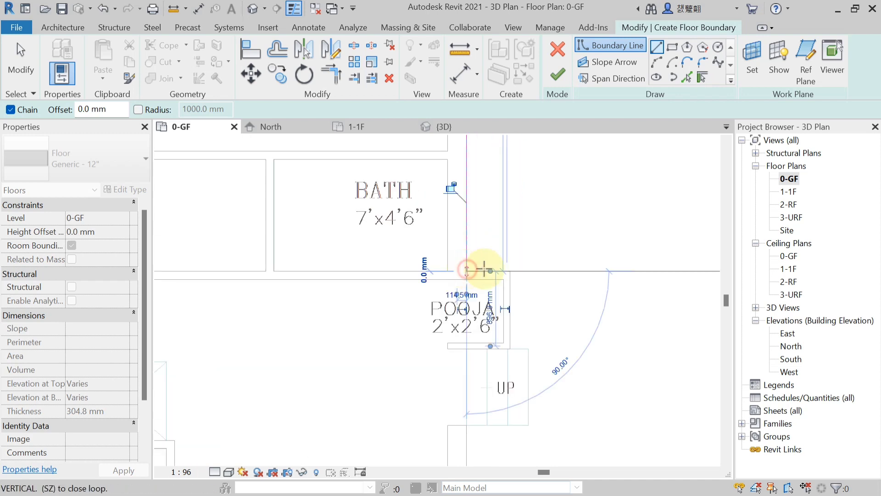
left_click(509, 271)
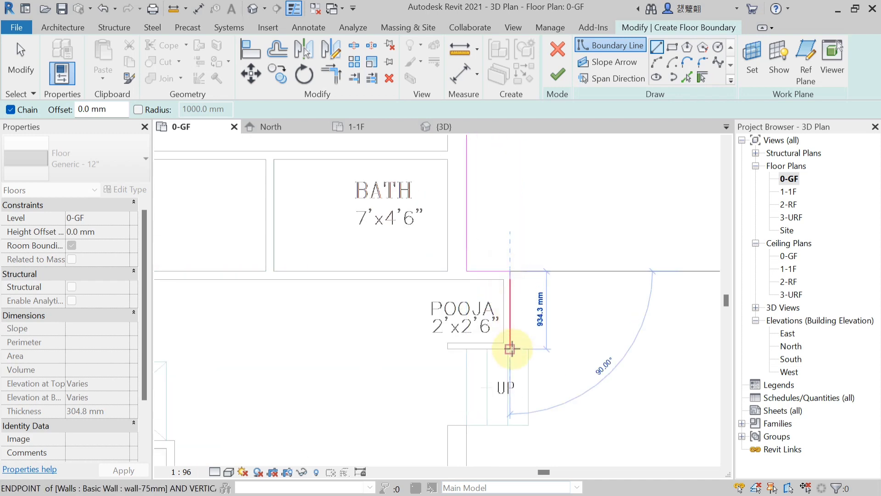
left_click(510, 349)
middle_click_drag(524, 340, 538, 260)
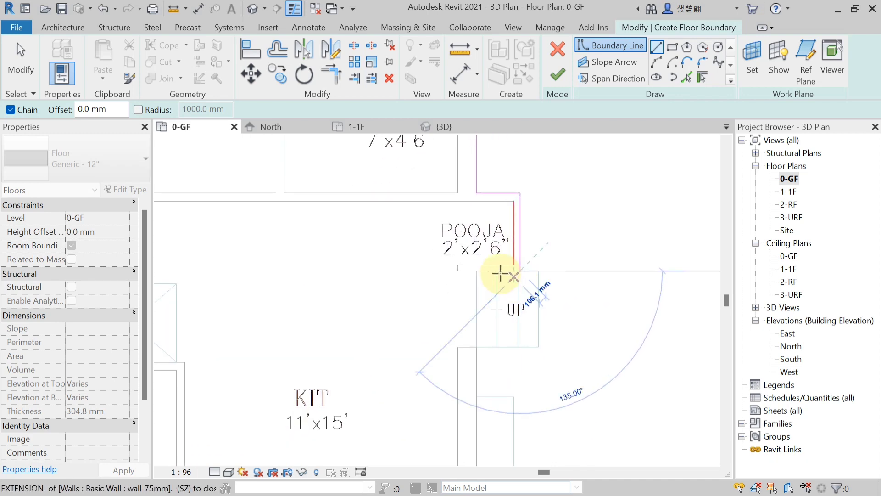
scroll(501, 273, "up", 2)
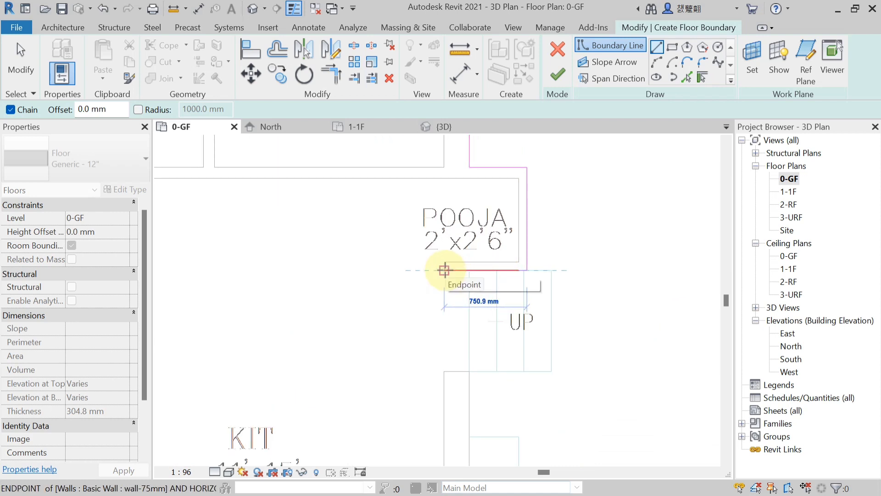
left_click(465, 272)
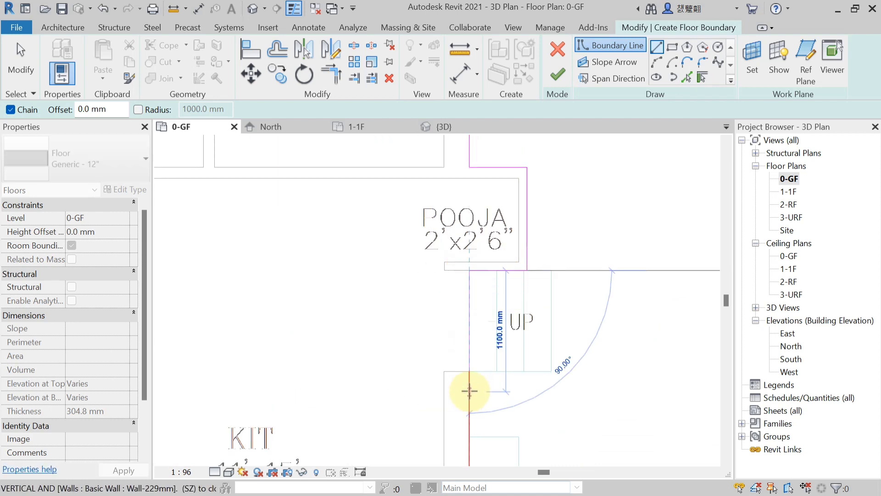
Continue the floor boundary down the kitchen's outer wall and along its lower wall to the corner at the Otta
scroll(469, 390, "down", 3)
middle_click_drag(476, 404, 486, 216)
scroll(486, 213, "down", 2)
middle_click_drag(487, 356, 531, 282)
scroll(532, 282, "down", 1)
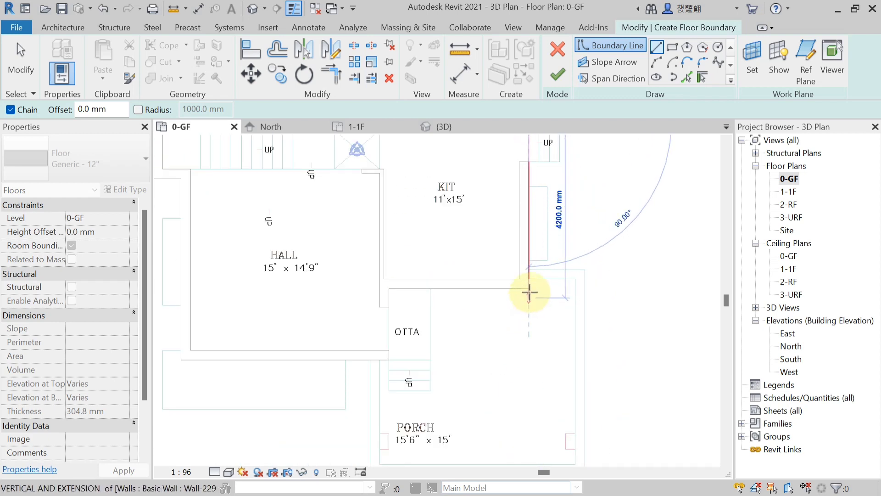
left_click(529, 288)
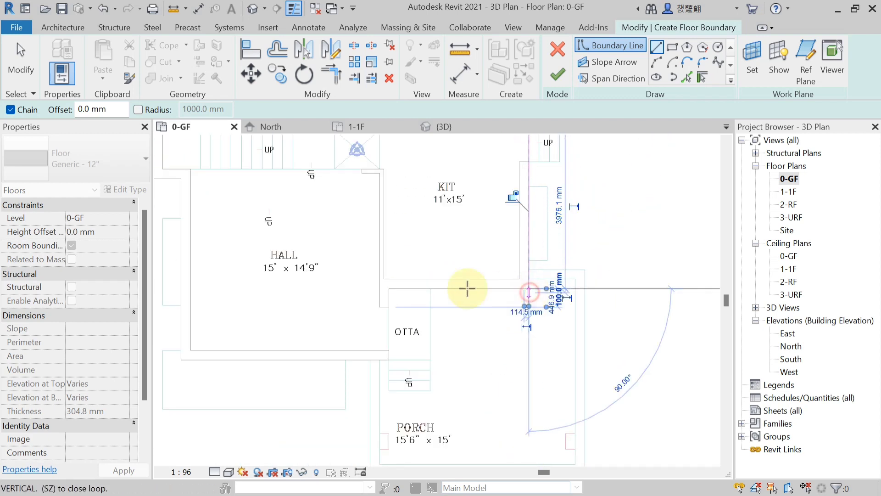
left_click(389, 288)
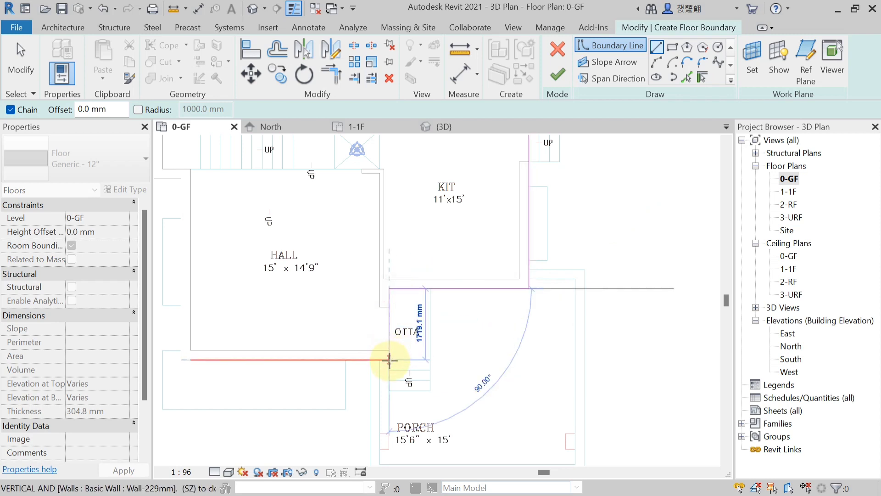
Continue the floor boundary down the Otta's inner edge and along the outer face of the hall's lower wall to its far corner
scroll(413, 344, "down", 2)
scroll(438, 307, "up", 4)
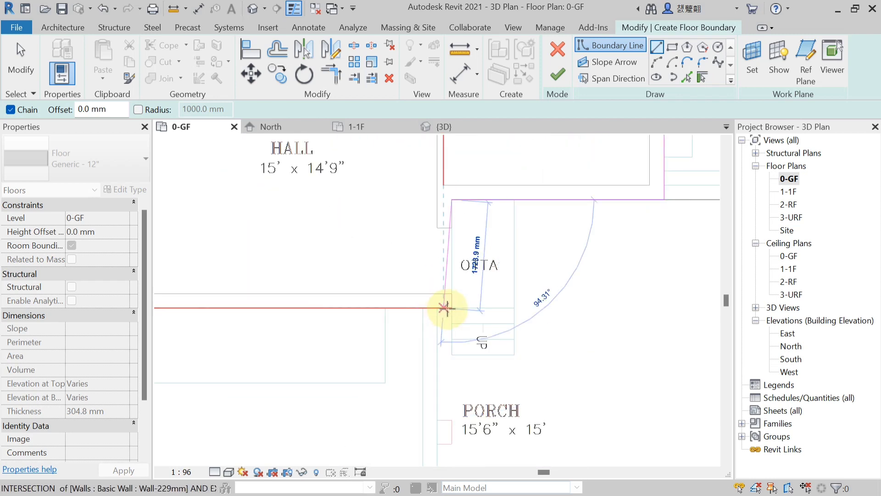
left_click(448, 308)
scroll(448, 308, "down", 3)
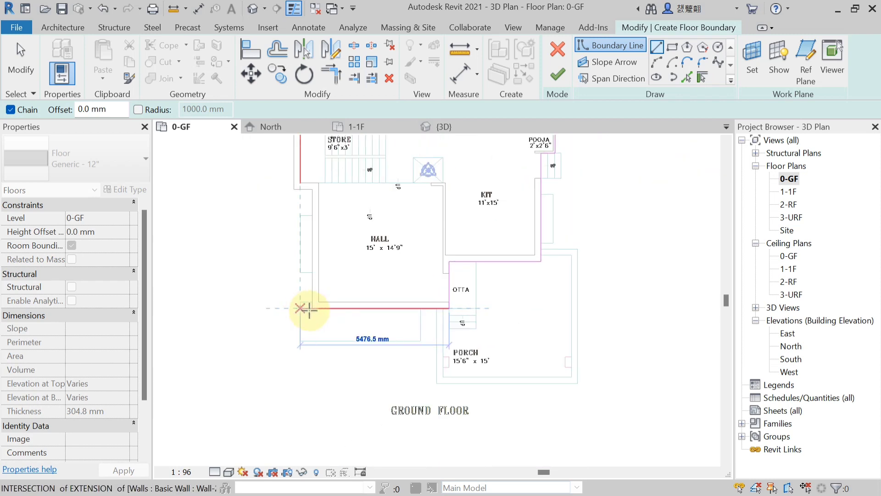
left_click(312, 308)
Continue the floor boundary up the hall's outer wall and around the outside of the staircase and store projection
scroll(308, 192, "up", 2)
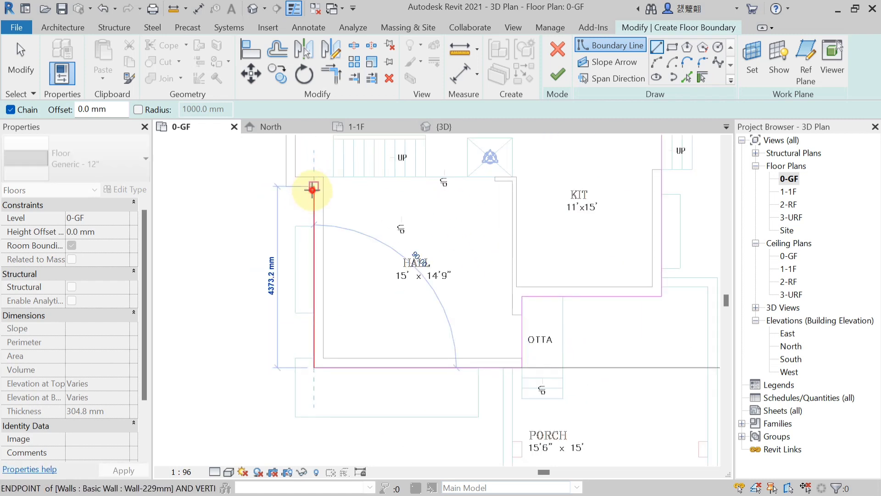
left_click(313, 187)
left_click(288, 187)
middle_click_drag(299, 219, 313, 432)
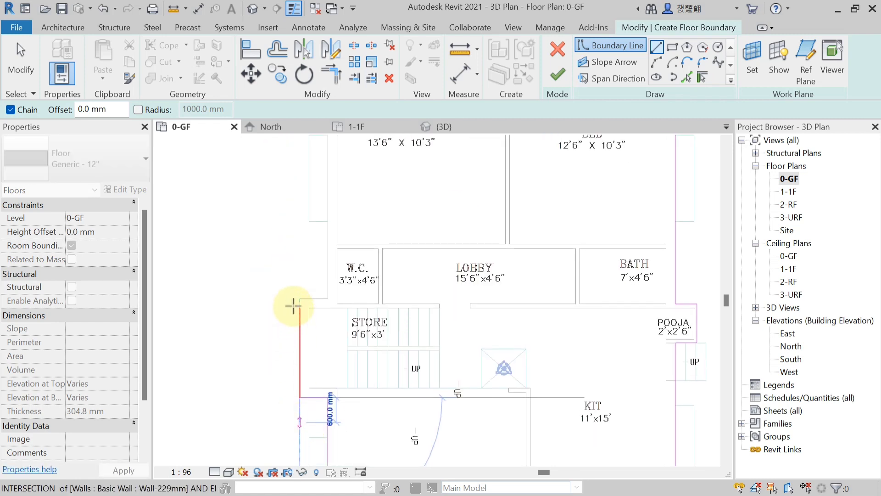
middle_click_drag(304, 309, 299, 298)
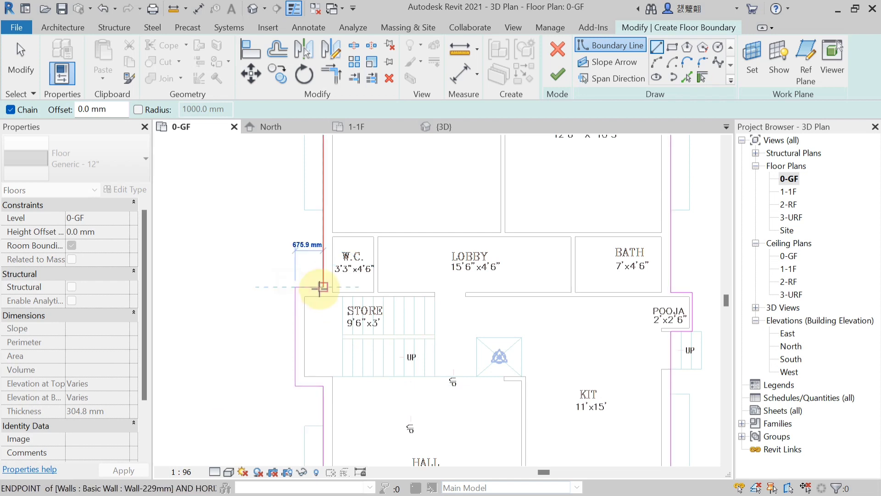
Close the boundary up the outer wall beside the W.C. and bedroom to the starting corner, and finish the floor sketch
scroll(315, 352, "down", 3)
scroll(326, 252, "up", 3)
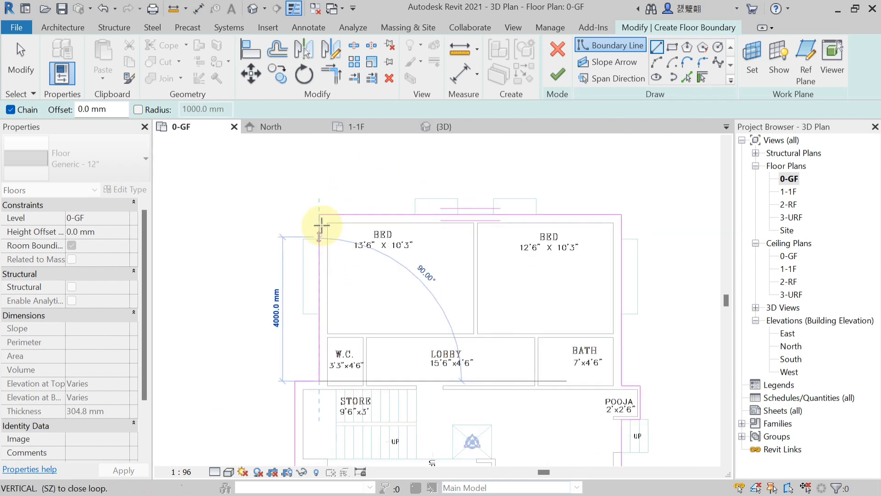
left_click(319, 214)
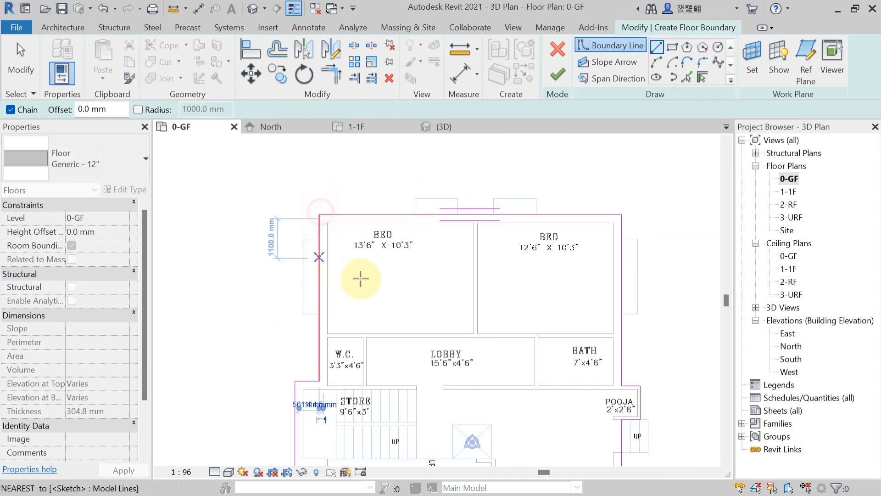
left_click(556, 77)
scroll(514, 163, "down", 2)
middle_click_drag(514, 163, 492, 174)
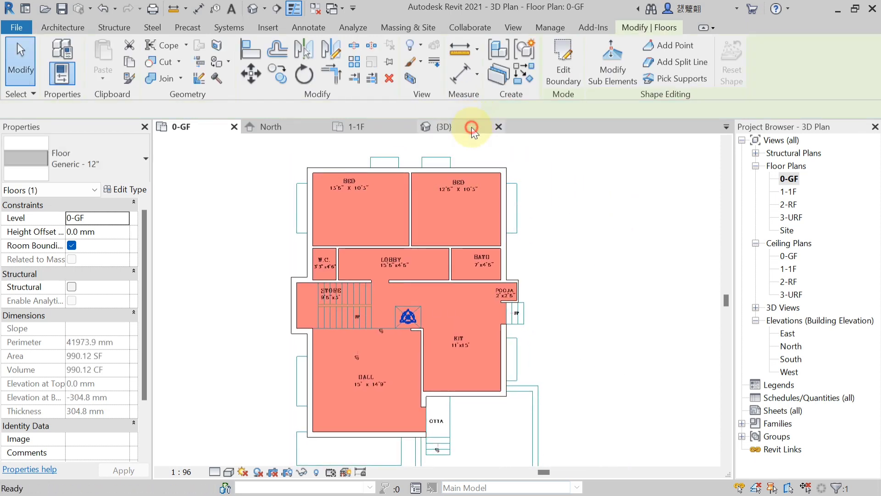
Examine the new ground floor slab against the walls in the 3D view
left_click(473, 131)
scroll(504, 399, "up", 5)
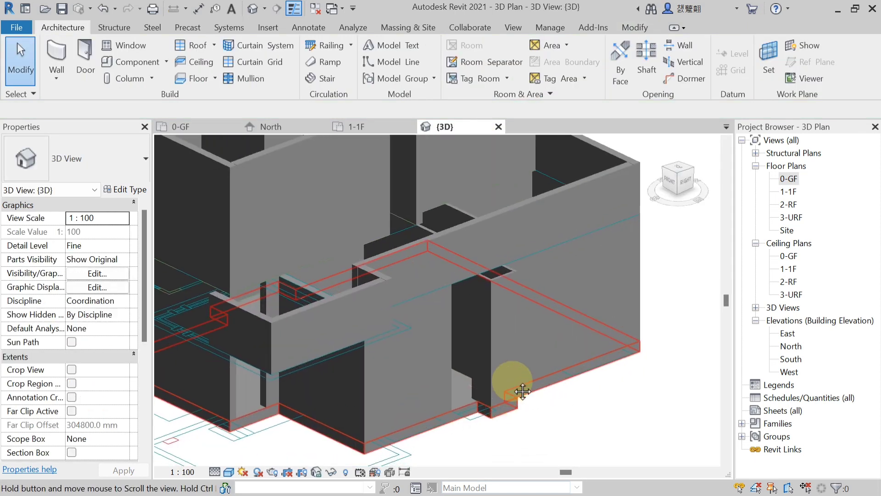
middle_click_drag(523, 391, 499, 403)
left_click(514, 379)
left_click(495, 403)
mouse_move(425, 395)
middle_mouse_down("shift")
mouse_move(477, 409)
mouse_move(541, 393)
mouse_move(409, 413)
mouse_move(570, 213)
mouse_move(436, 269)
mouse_move(527, 350)
mouse_move(465, 374)
mouse_move(419, 354)
mouse_move(519, 354)
mouse_move(508, 322)
middle_mouse_up("shift")
Open the 1-1F floor plan and review its terrace areas
right_click(788, 174)
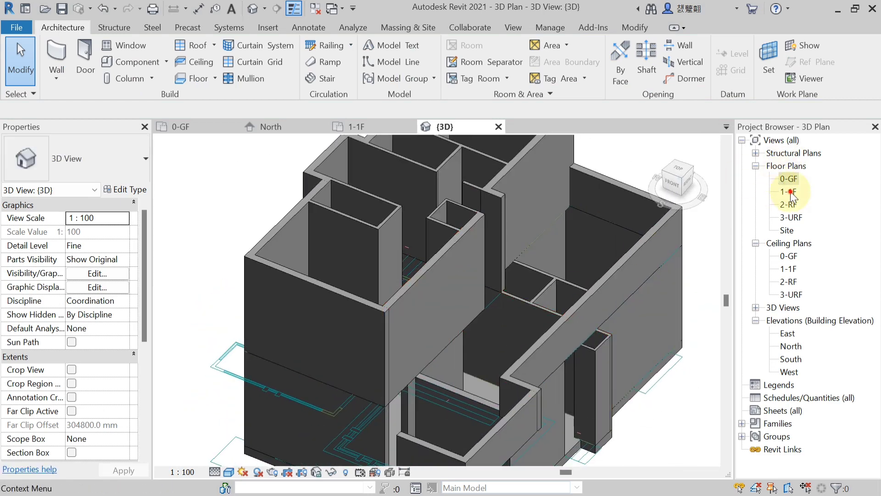
double_click(790, 191)
scroll(480, 214, "down", 5)
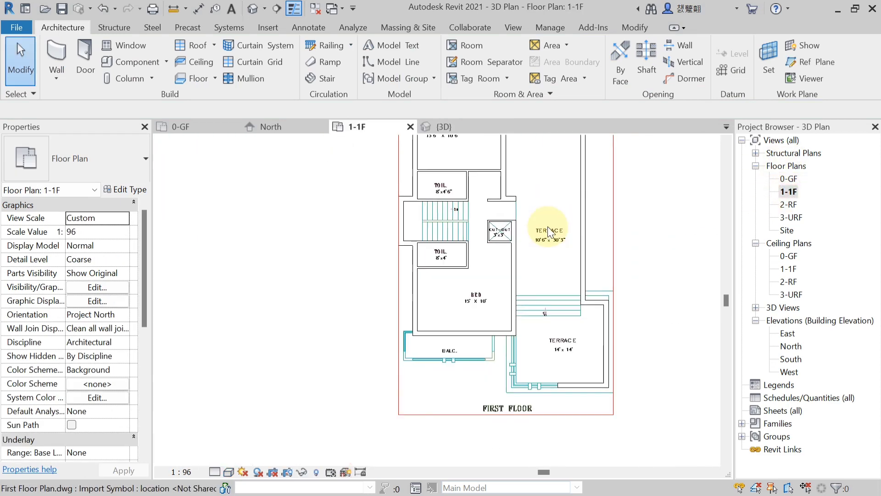
middle_click_drag(541, 232, 461, 256)
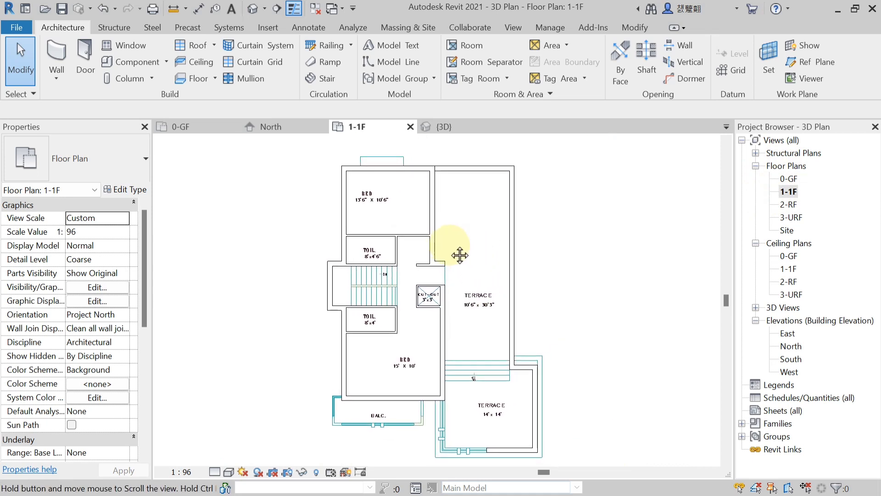
middle_click_drag(473, 320, 444, 272)
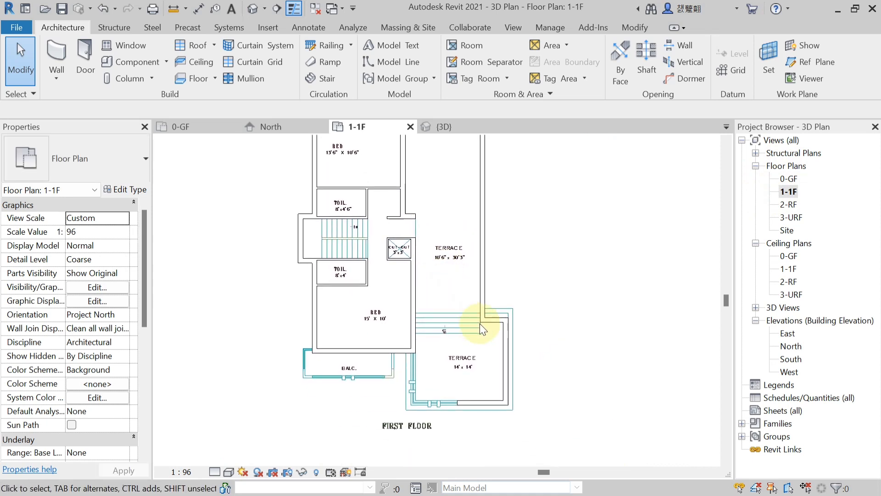
Return to the 0-GF floor plan and start another architectural floor for the porch
double_click(785, 181)
middle_click_drag(552, 345, 527, 217)
scroll(448, 337, "up", 3)
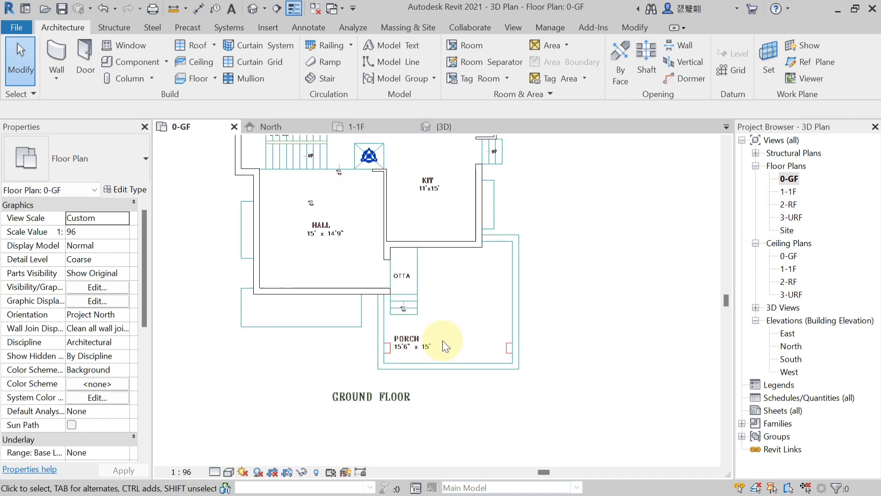
middle_click_drag(452, 342, 483, 364)
scroll(446, 326, "down", 1)
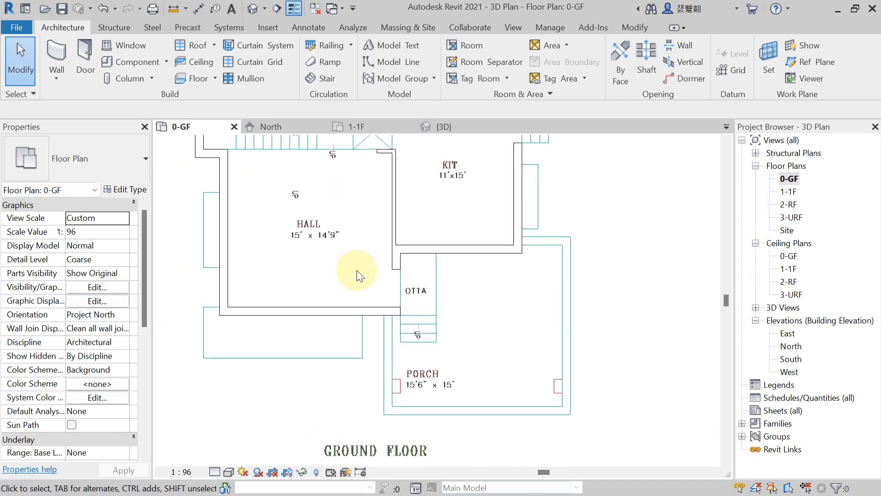
left_click(214, 78)
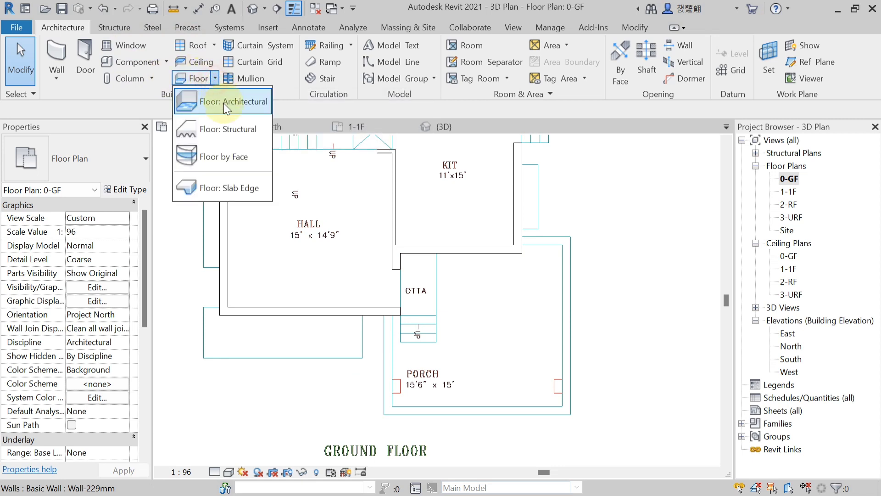
left_click(225, 101)
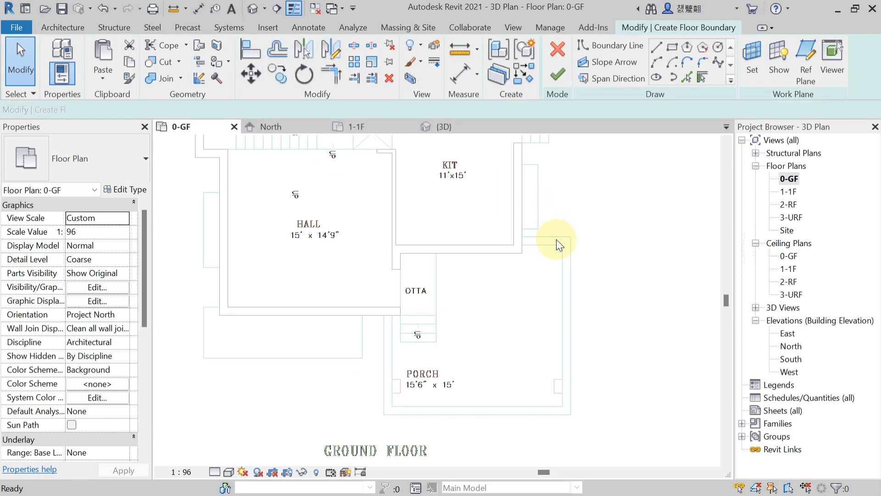
Draw straight floor boundary lines from the kitchen's outer wall around the porch's outer edge, with the front edge about 5188 mm long
left_click(657, 47)
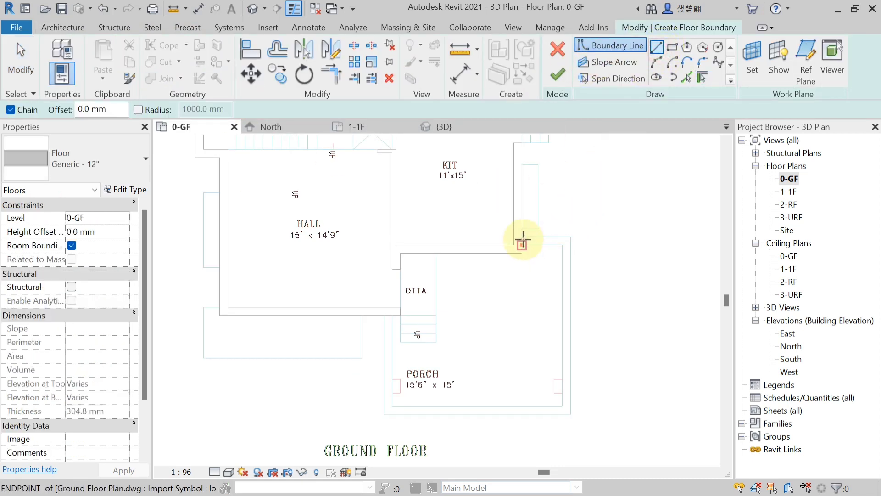
left_click(523, 236)
left_click(570, 237)
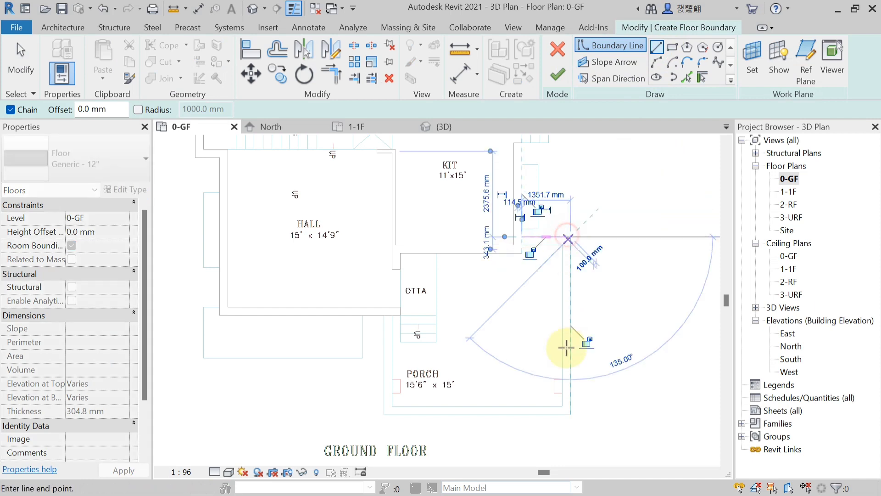
left_click(570, 413)
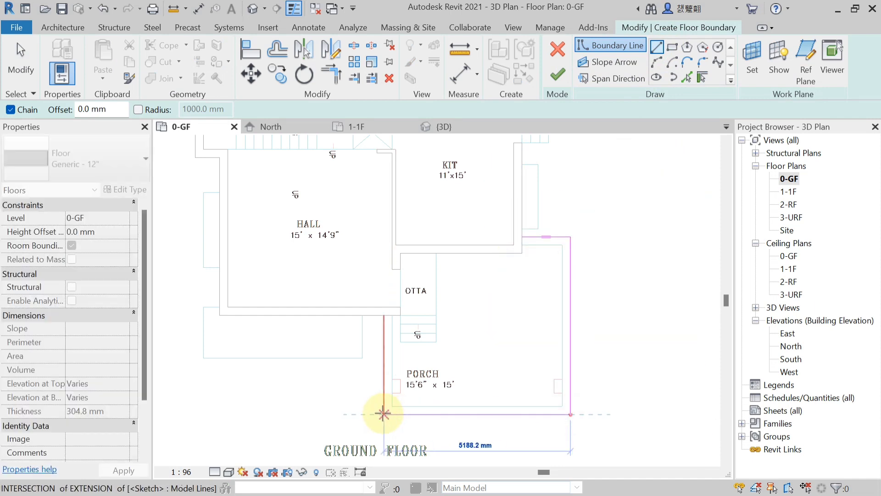
left_click(383, 413)
Close the porch boundary along the hall, OTTA and kitchen walls back to the starting point, and finish the floor sketch
scroll(376, 326, "up", 2)
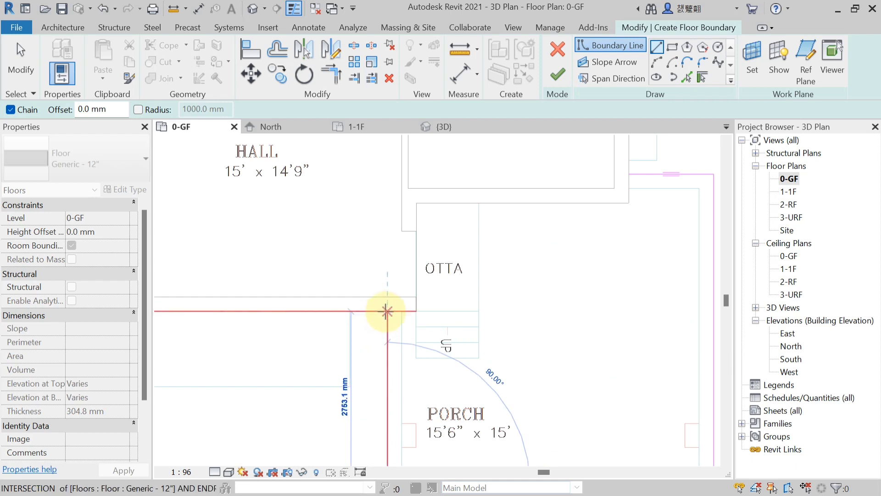
left_click(387, 311)
left_click(416, 312)
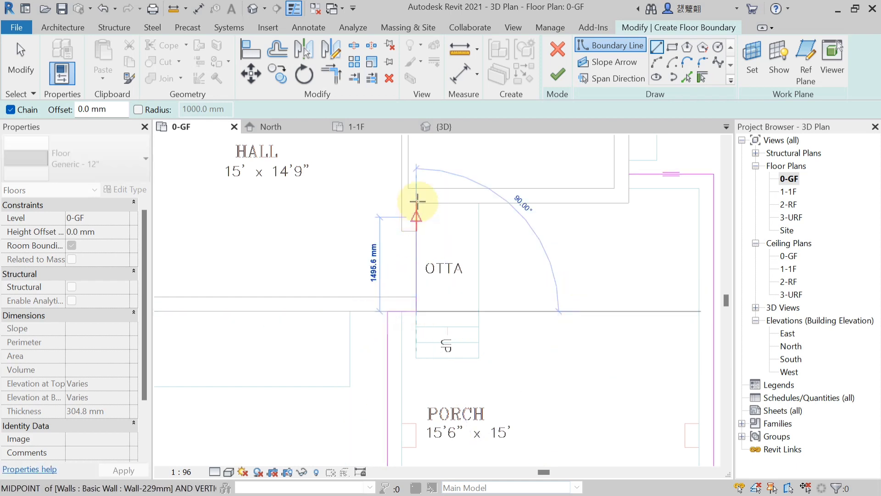
left_click(417, 203)
left_click(628, 203)
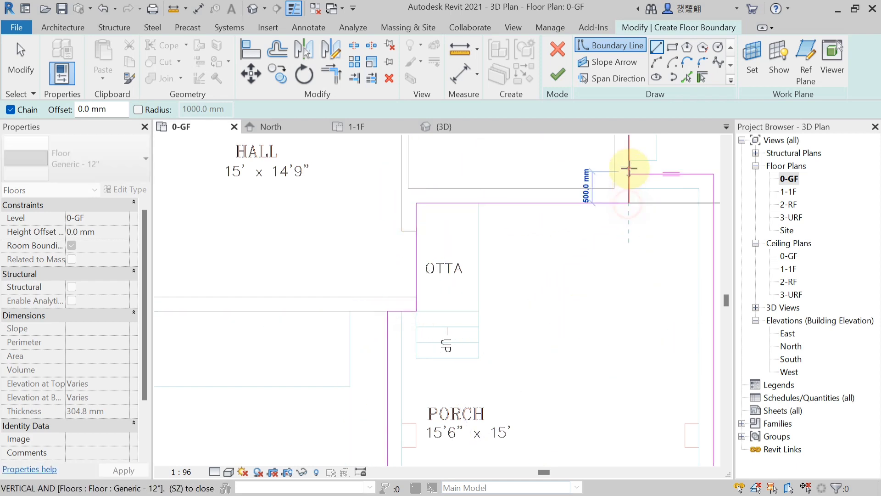
left_click(629, 174)
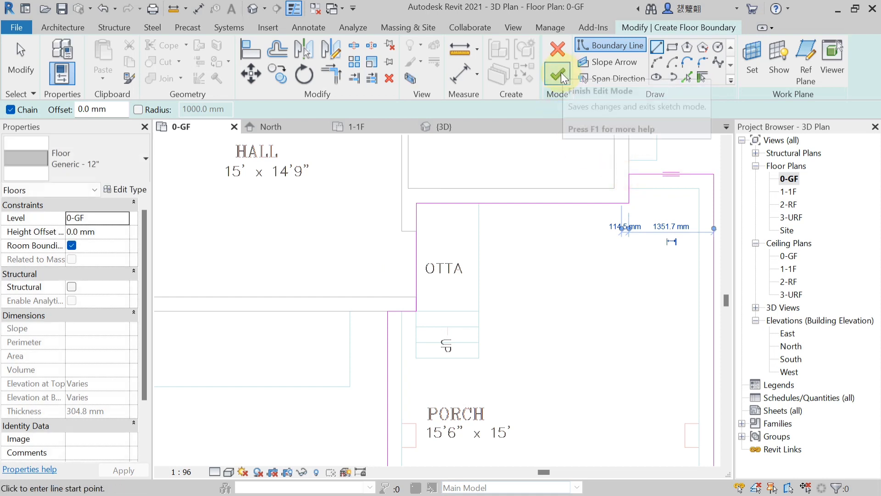
left_click(562, 78)
Deselect the new porch floor and examine its position below the terrace in the 3D view
scroll(648, 344, "down", 3)
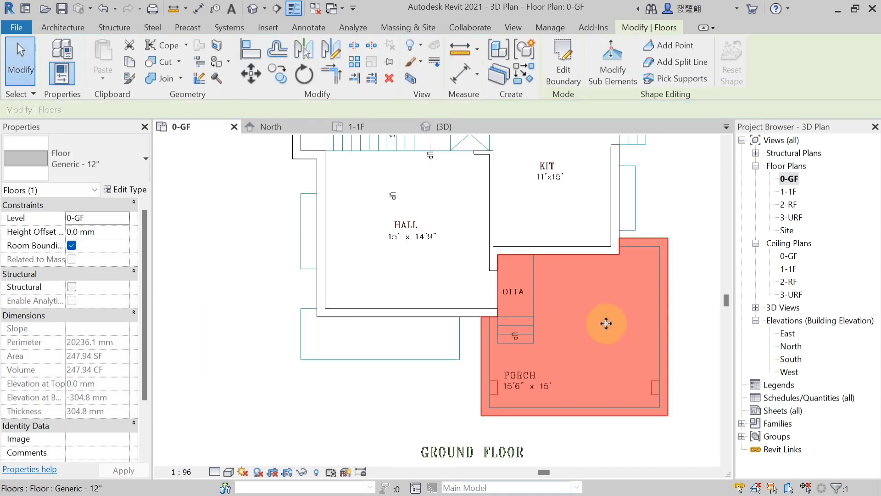
middle_click_drag(629, 356, 583, 355)
scroll(583, 356, "down", 2)
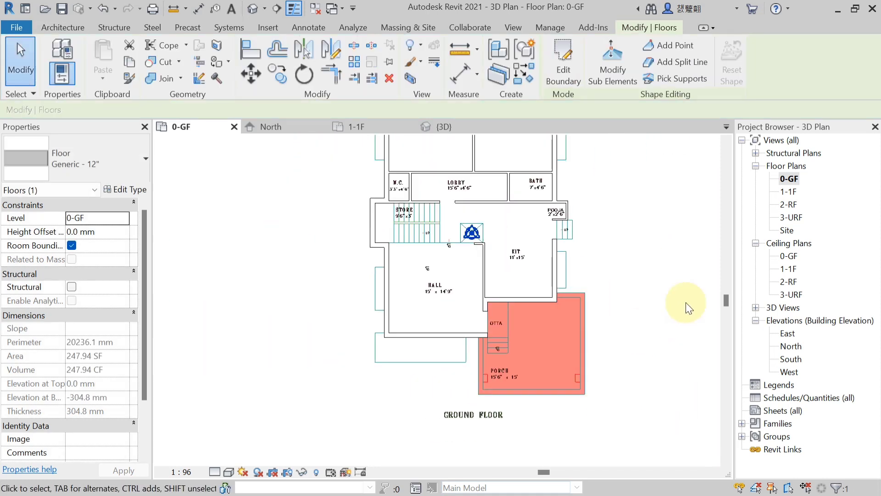
middle_click_drag(581, 326, 529, 356)
key("Escape")
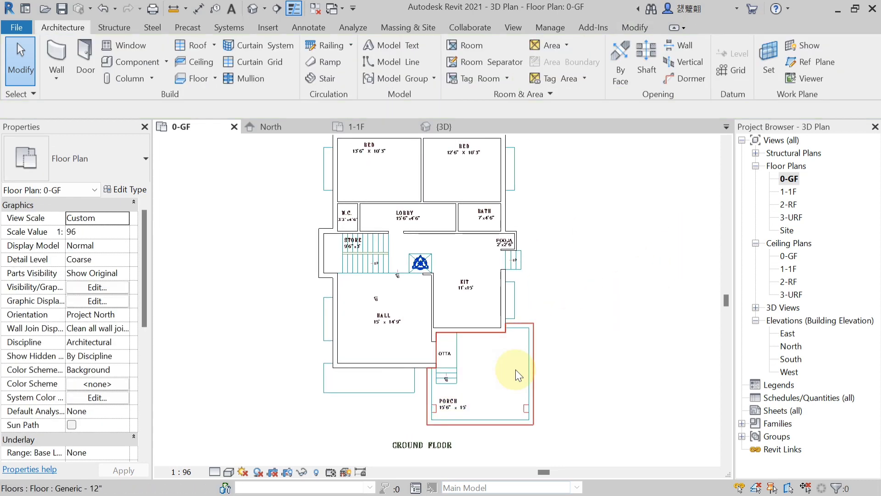
left_click(436, 126)
middle_click_drag(549, 286, 551, 330, "shift")
scroll(486, 343, "up", 3)
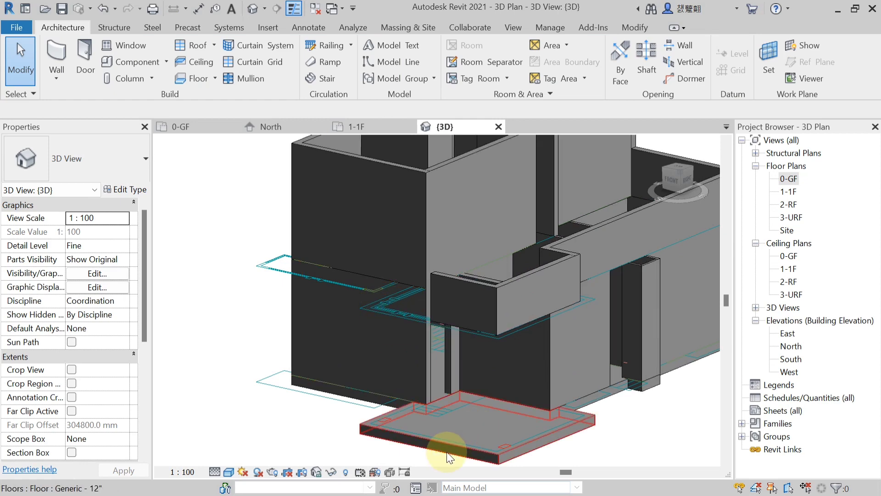
middle_click_drag(530, 438, 533, 398)
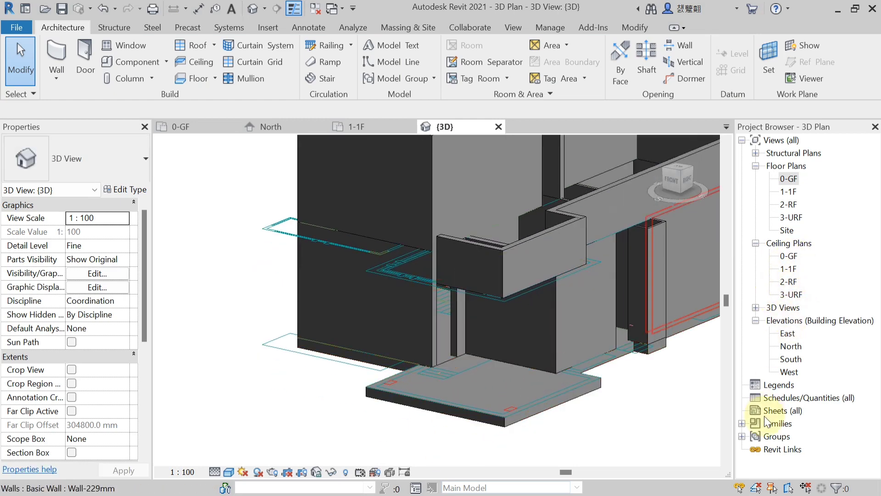
Check the elevation of level 1-1F in the North elevation view
double_click(791, 347)
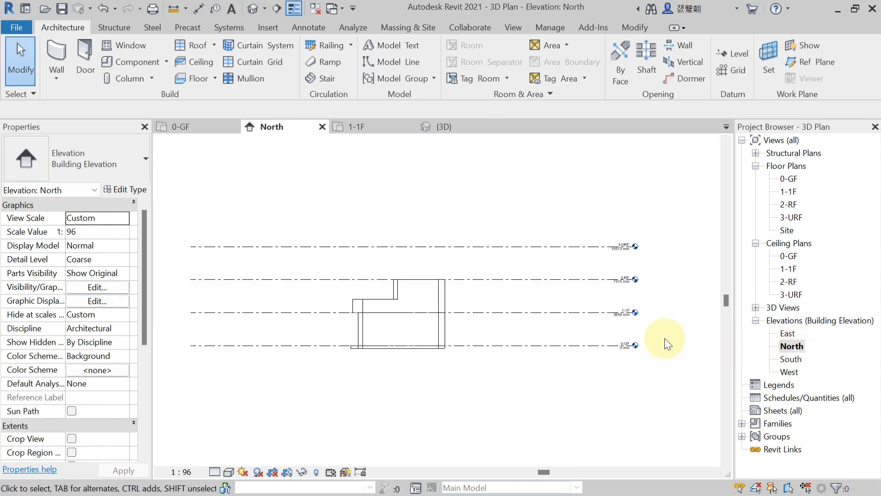
scroll(667, 343, "up", 5)
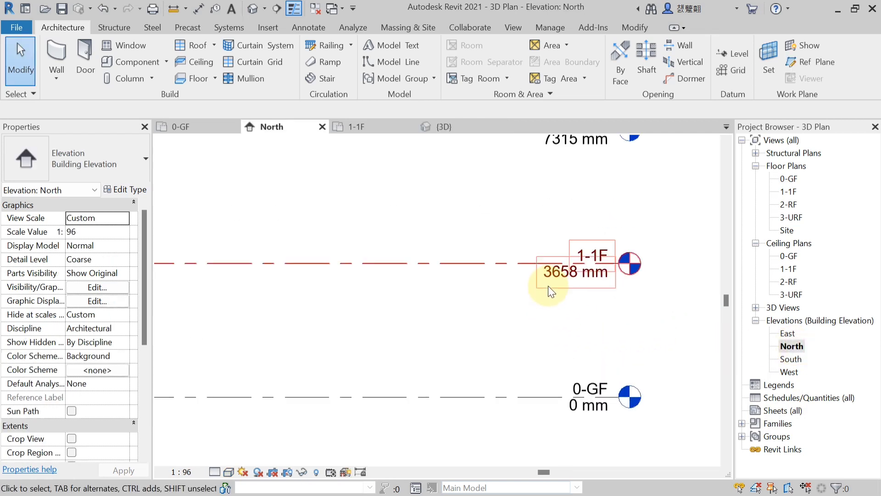
scroll(596, 293, "down", 5)
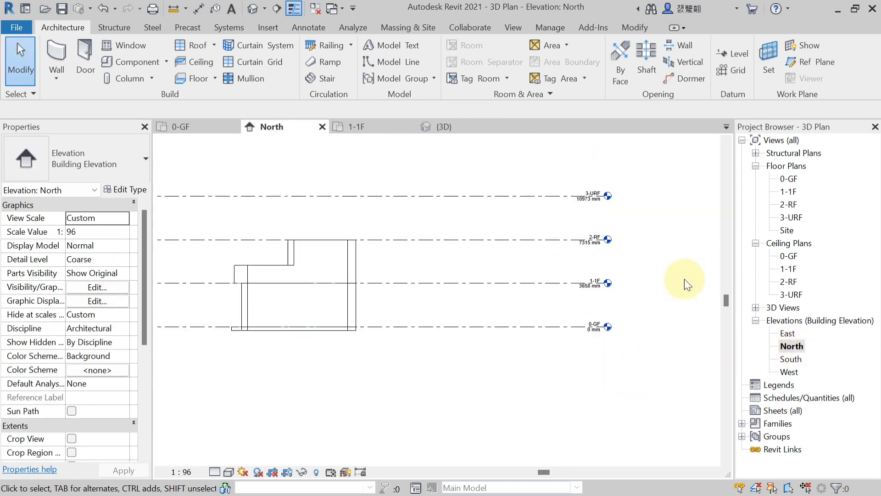
In the 3D view, set the porch floor's height offset from level to 3658 mm
left_click(469, 129)
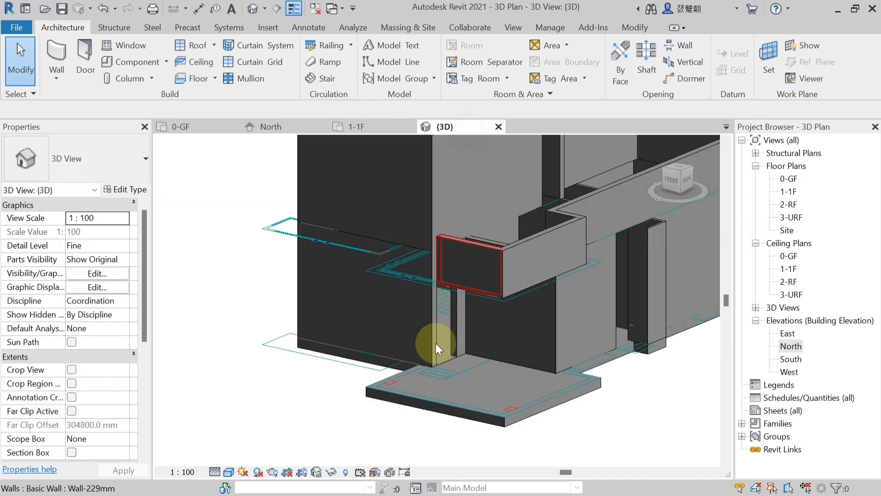
left_click(422, 398)
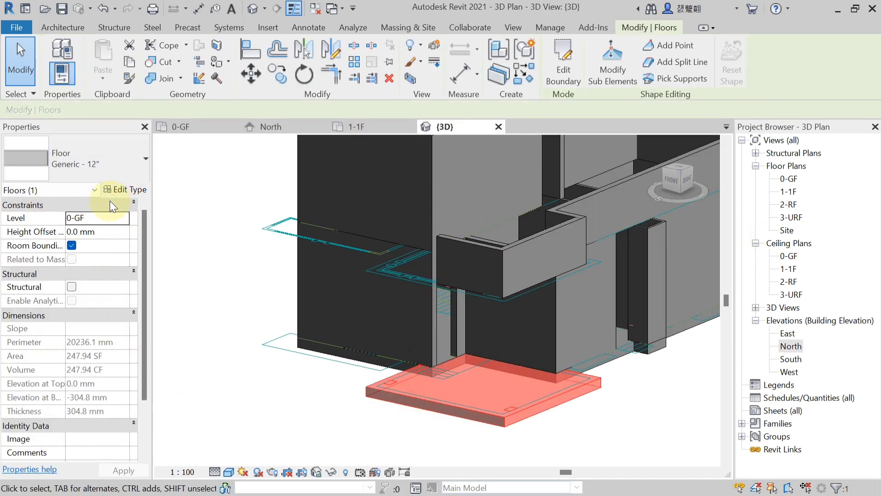
left_click(113, 228)
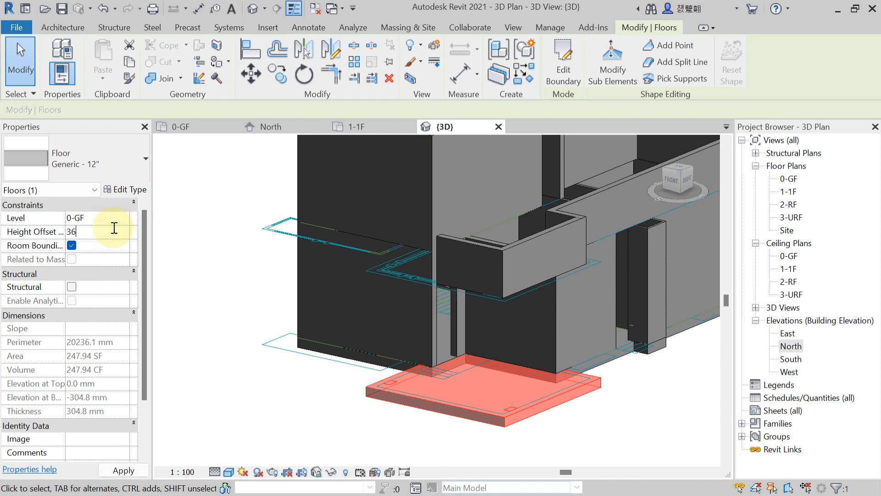
type("3658")
key("Return")
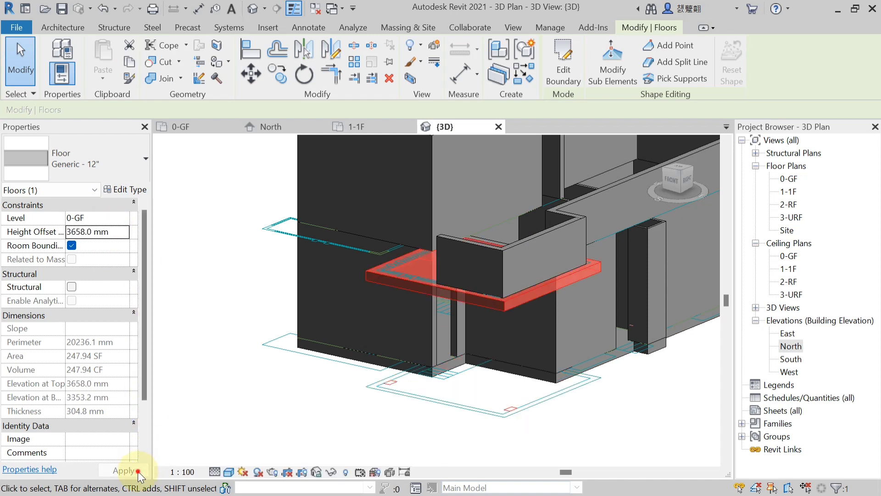
key("Escape")
Examine the raised porch floor in the 3D view, and open the 1-1F floor plan
middle_click_drag(527, 346, 452, 397, "shift")
middle_click_drag(544, 269, 420, 334)
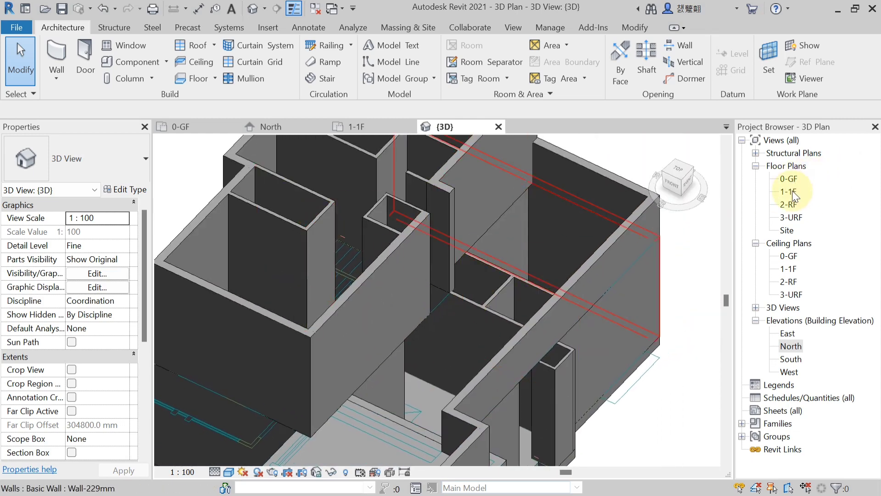
left_click(787, 179)
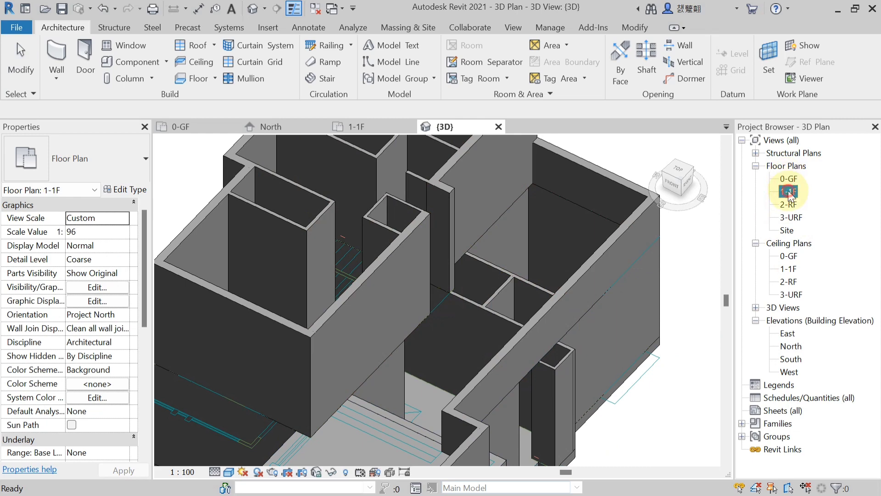
double_click(788, 192)
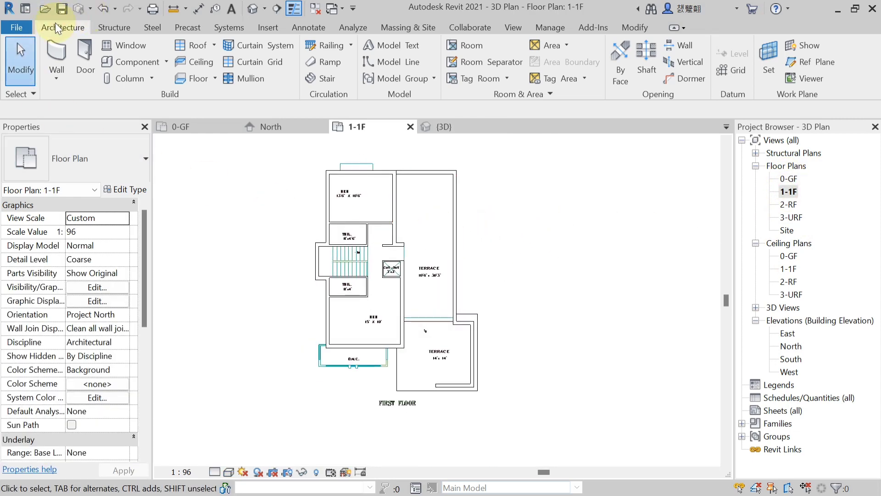
left_click(216, 79)
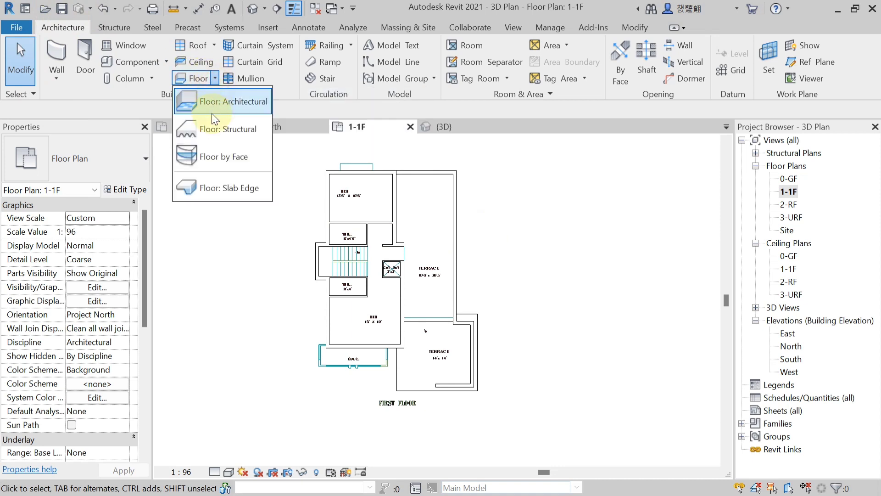
left_click(218, 105)
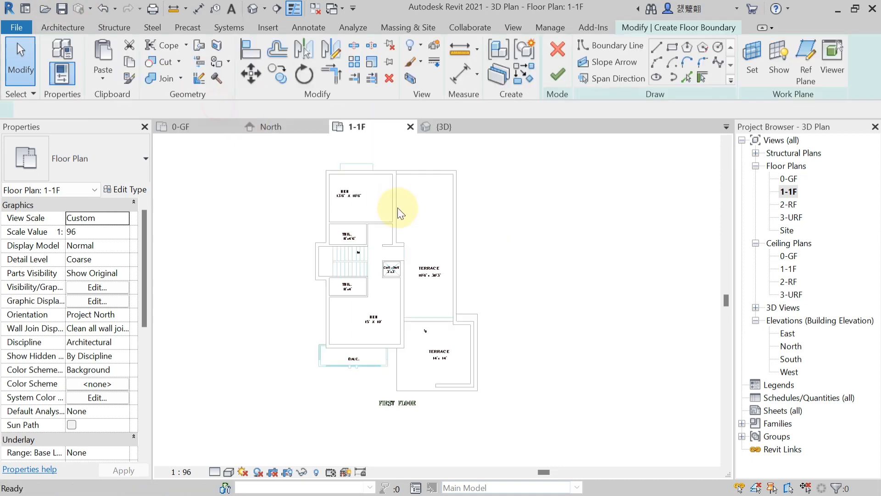
left_click(660, 49)
scroll(330, 179, "up", 3)
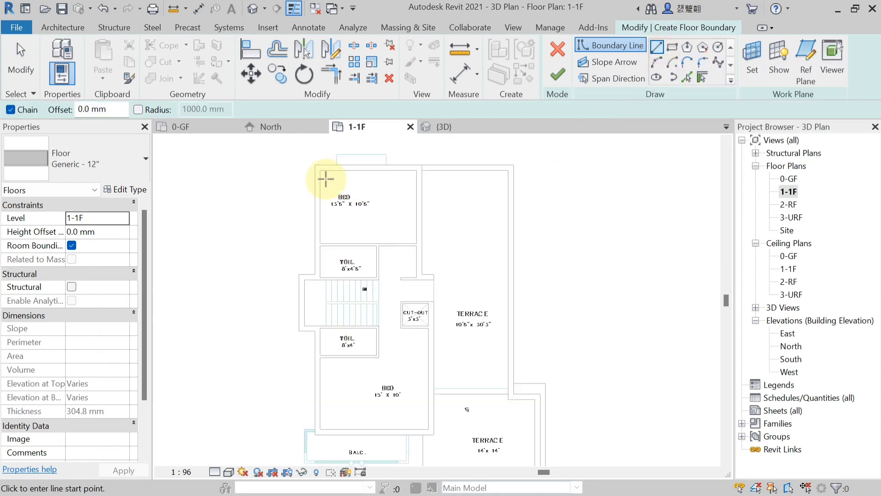
left_click(317, 162)
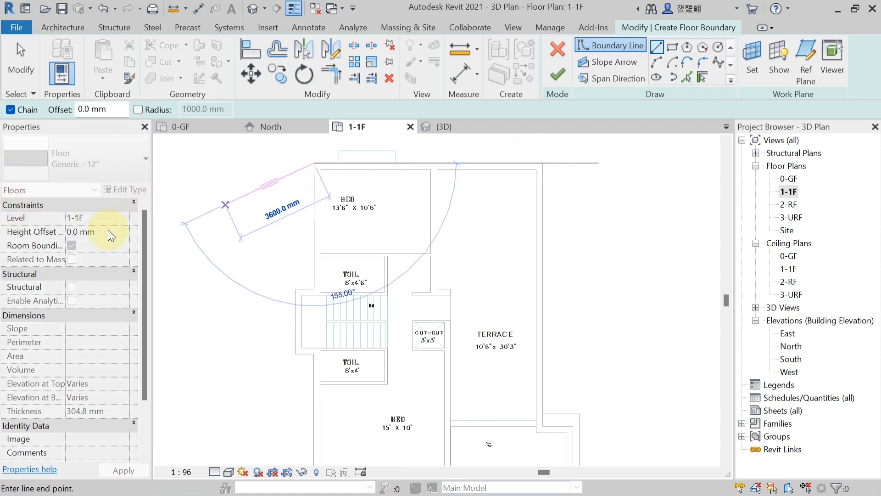
left_click(557, 51)
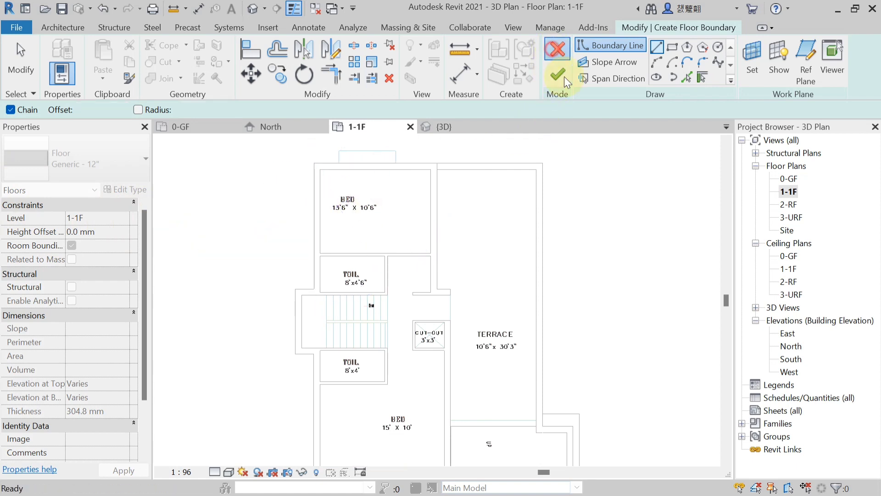
middle_click_drag(475, 202, 527, 222)
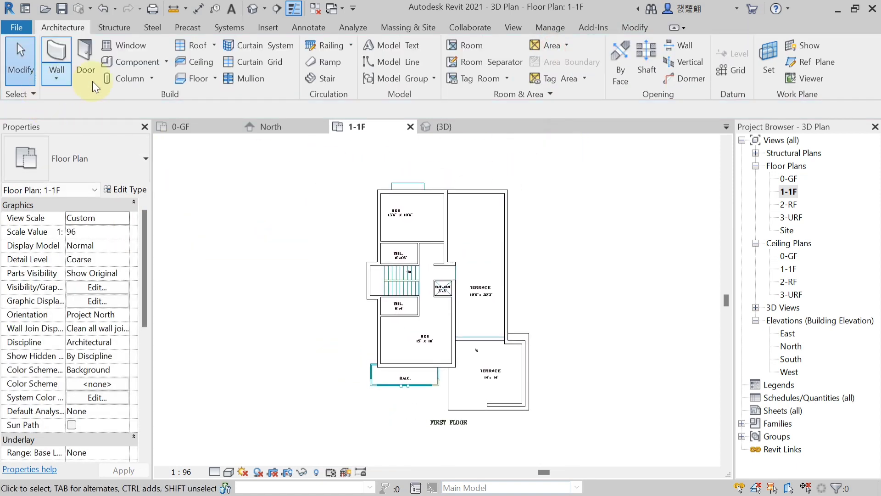
Start an architectural floor on 1-1F and draw a boundary line about 8408 mm long on the rear outer wall behind bedroom and terrace
left_click(208, 87)
left_click(210, 106)
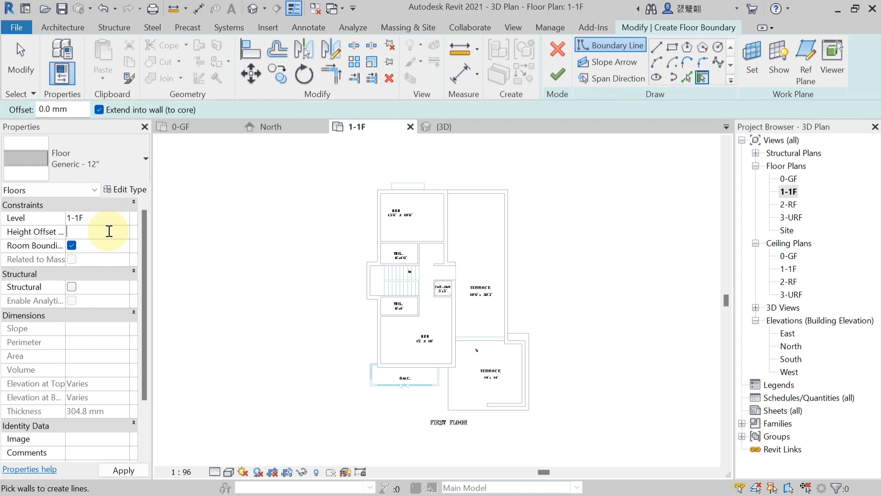
left_click(565, 70)
key("Return")
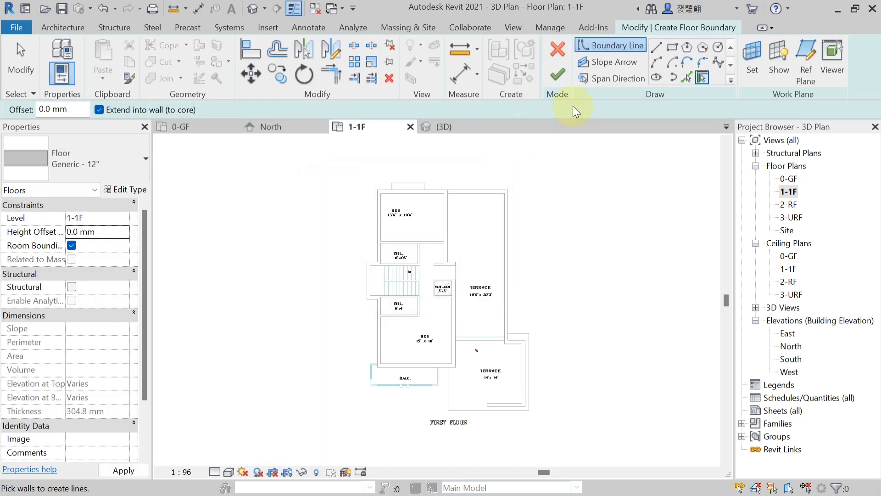
left_click(656, 48)
scroll(377, 187, "up", 2)
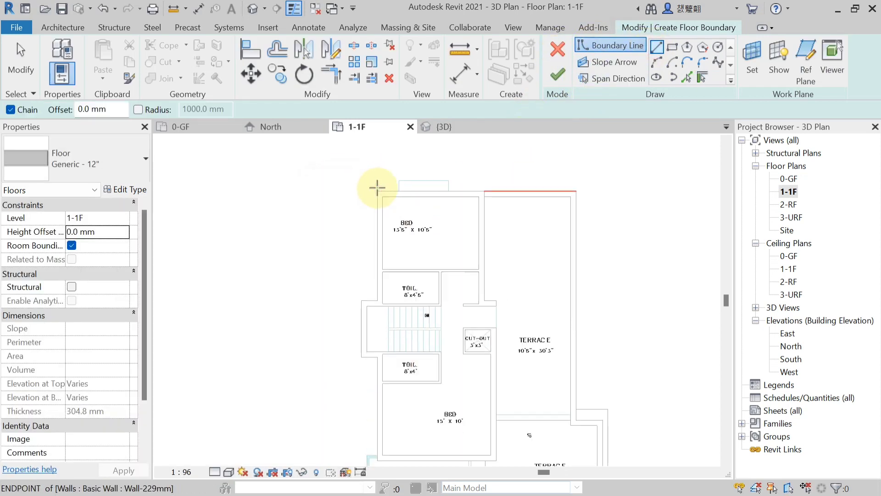
left_click(379, 194)
scroll(380, 192, "up", 2)
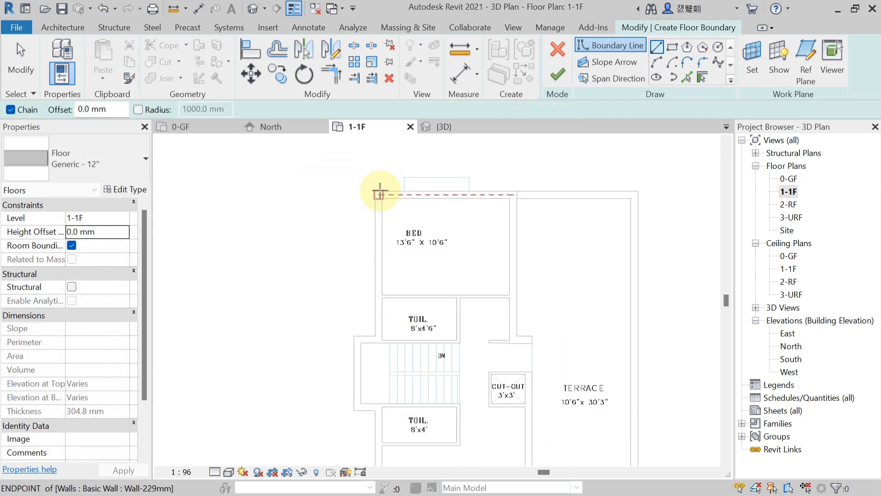
left_click(375, 189)
left_click(637, 191)
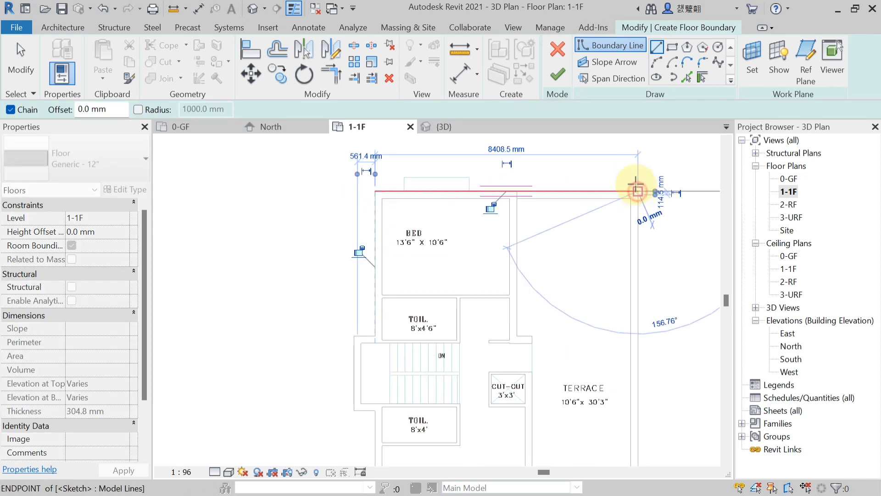
Continue the floor boundary along the long terrace's outer side wall to the edge of the 14' x 14' terrace
scroll(655, 299, "down", 1)
scroll(564, 285, "up", 2)
scroll(552, 332, "up", 2)
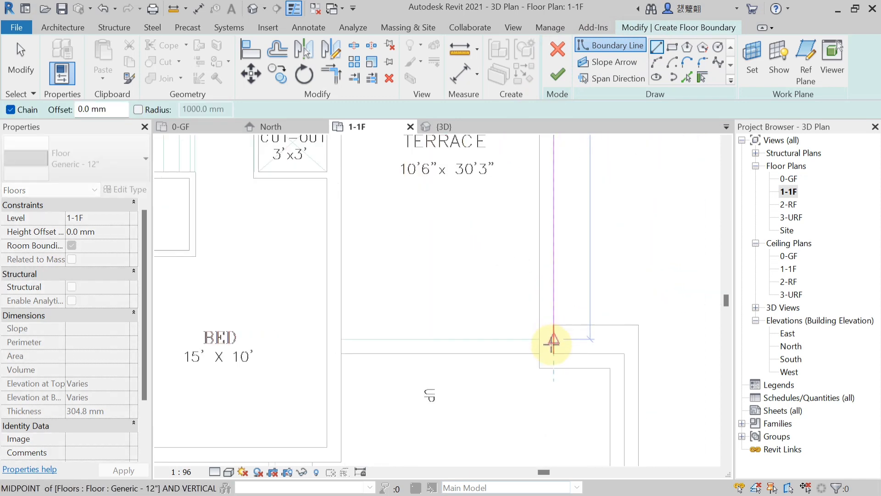
left_click(553, 352)
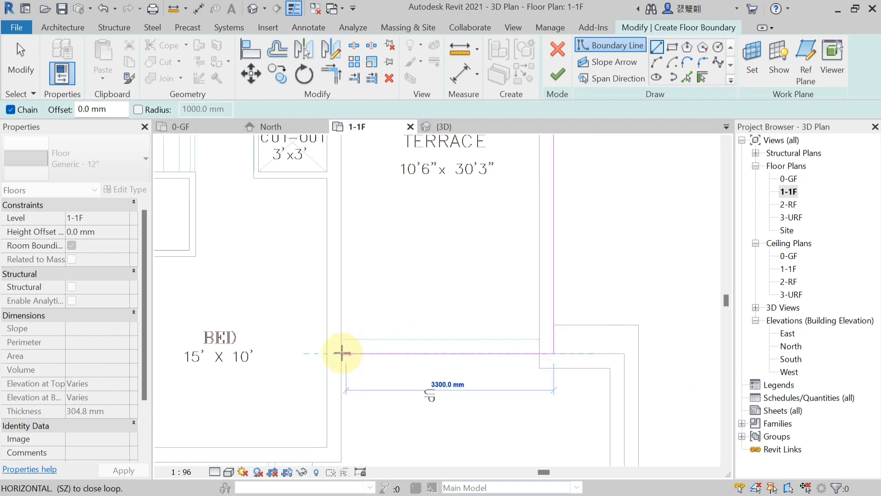
Continue the floor boundary about 3400 mm across the long terrace's end, then along the 15' x 10' bedroom's side wall to its outer corner
scroll(340, 354, "up", 2)
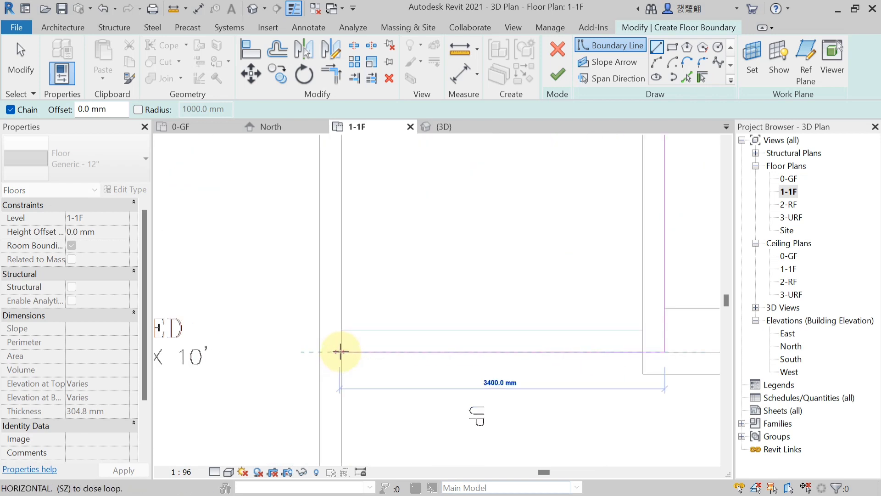
left_click(341, 351)
scroll(340, 291, "down", 2)
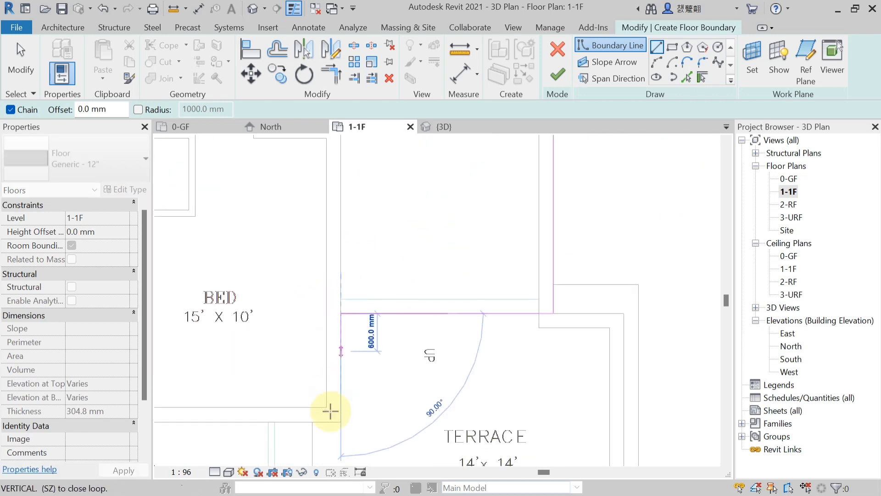
left_click(340, 421)
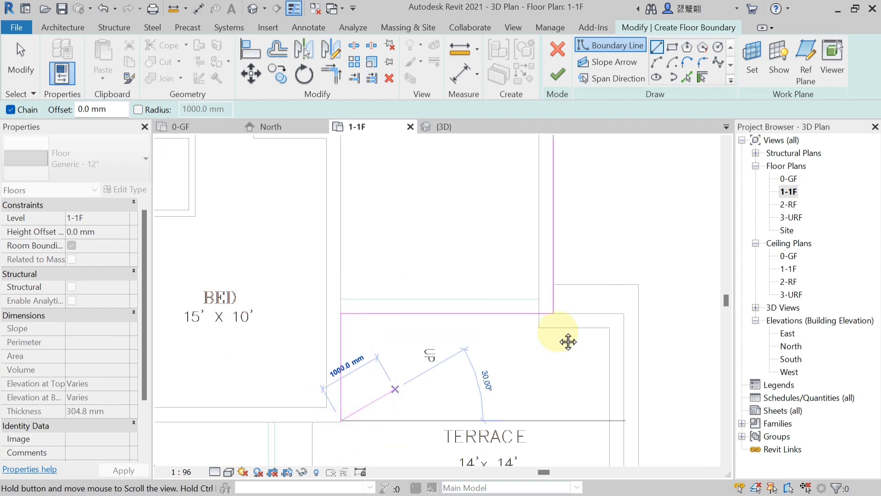
Draw the next boundary line about 4900 mm along the 15' x 10' bedroom's outer wall beside the balcony, ending at the house's outer corner
scroll(594, 367, "up", 3)
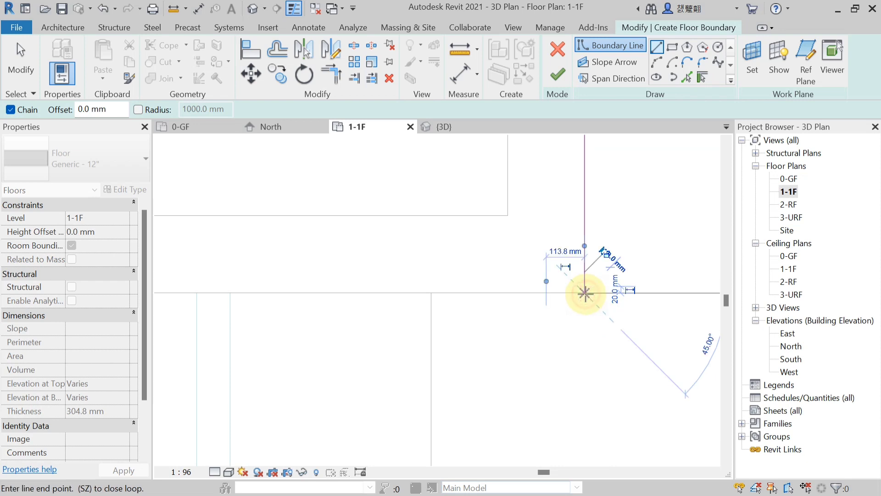
scroll(584, 293, "down", 5)
middle_click_drag(360, 295, 416, 315)
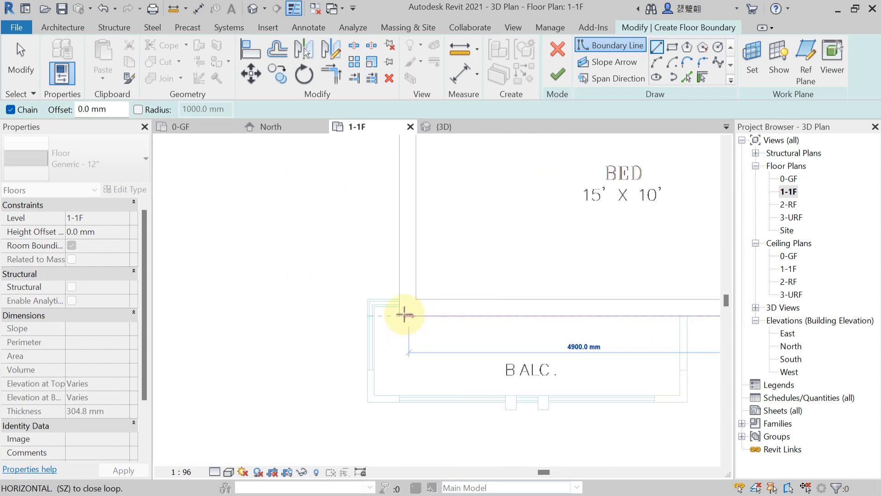
scroll(399, 315, "up", 5)
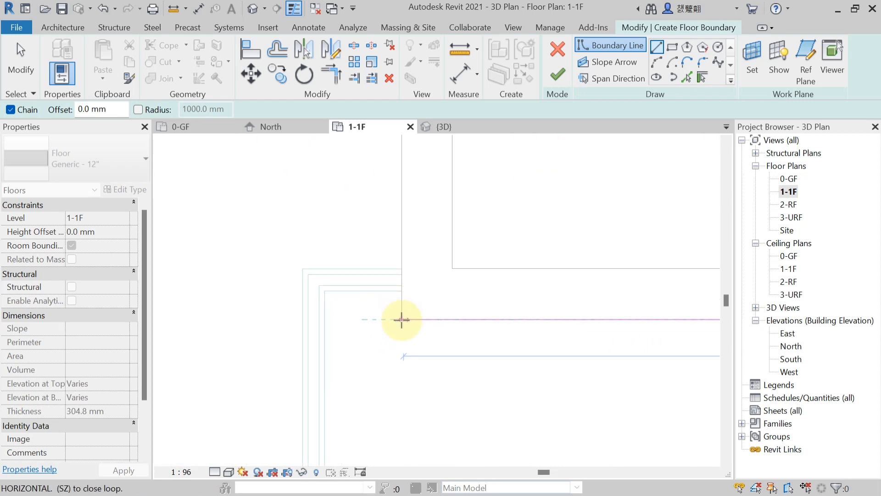
scroll(400, 319, "up", 3)
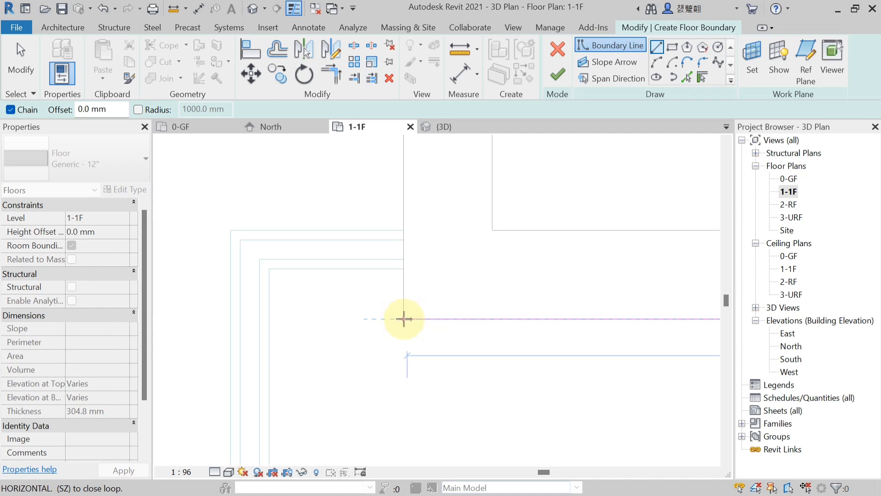
scroll(404, 318, "up", 3)
scroll(401, 317, "down", 6)
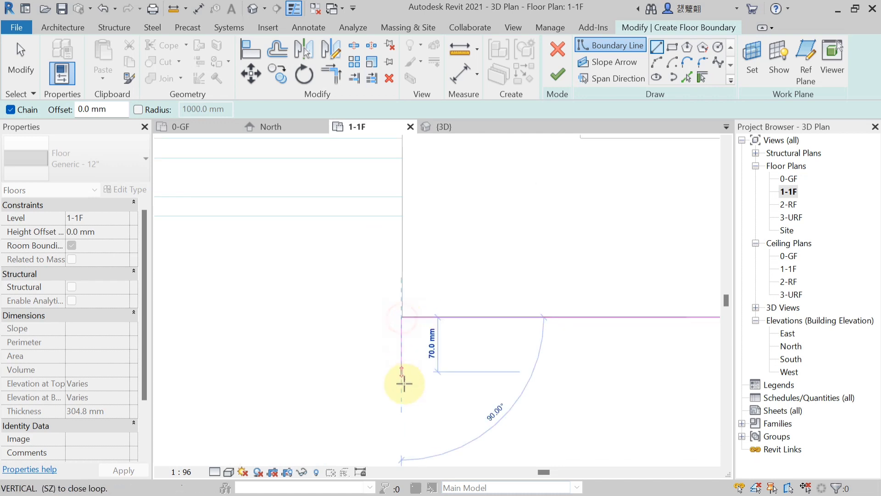
scroll(399, 316, "down", 2)
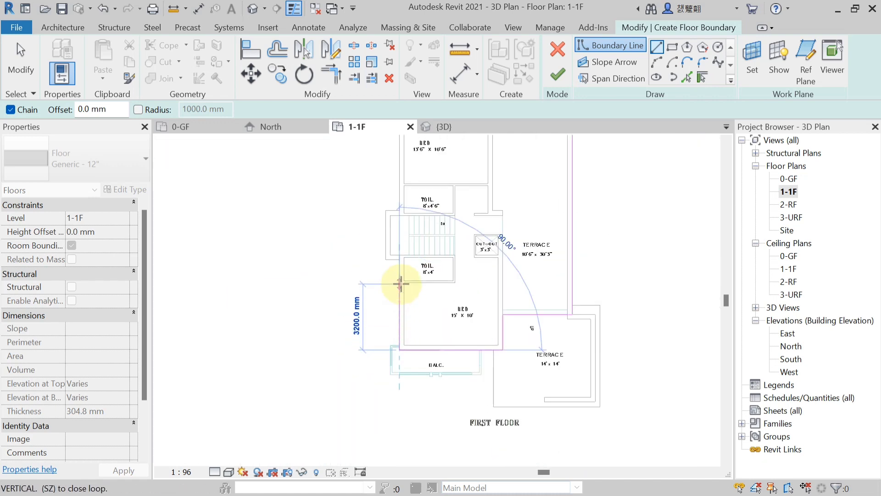
scroll(400, 271, "up", 5)
scroll(398, 234, "up", 2)
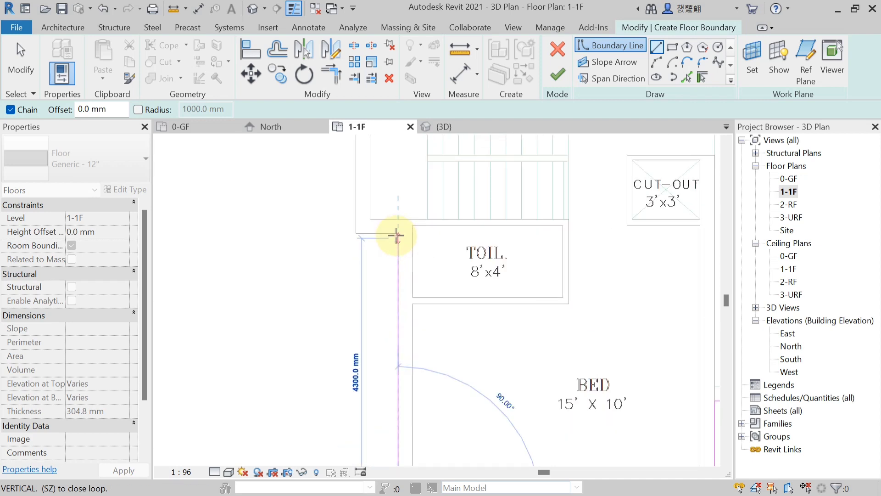
scroll(399, 233, "up", 2)
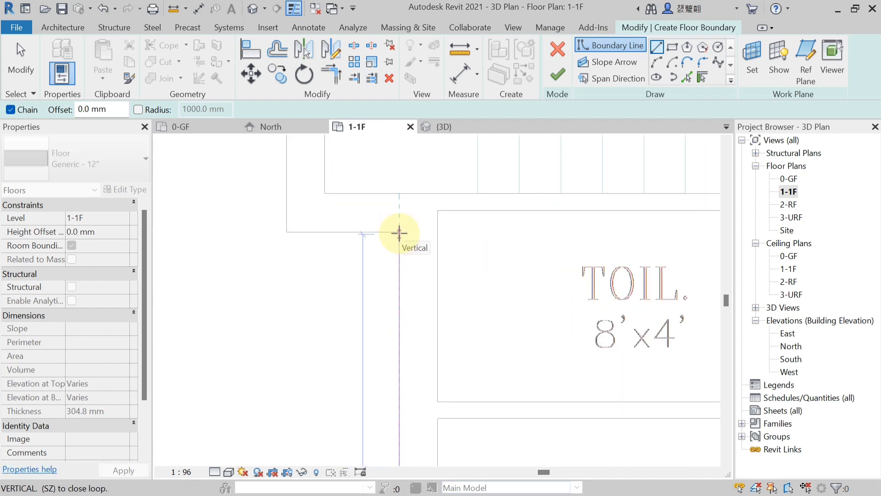
scroll(399, 232, "up", 2)
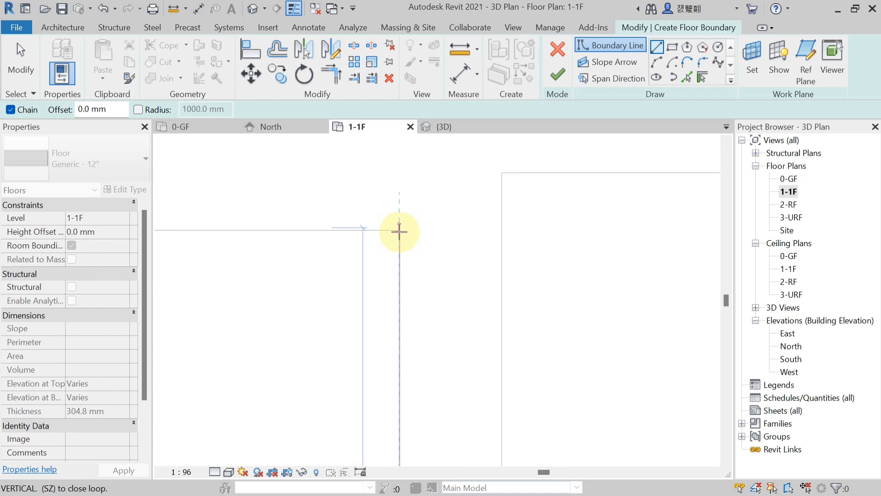
scroll(399, 231, "down", 3)
left_click(399, 231)
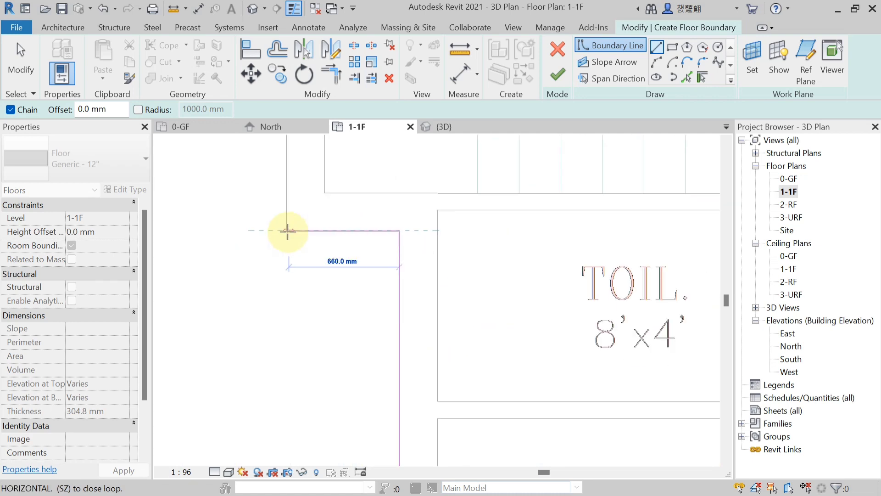
scroll(287, 237, "up", 2)
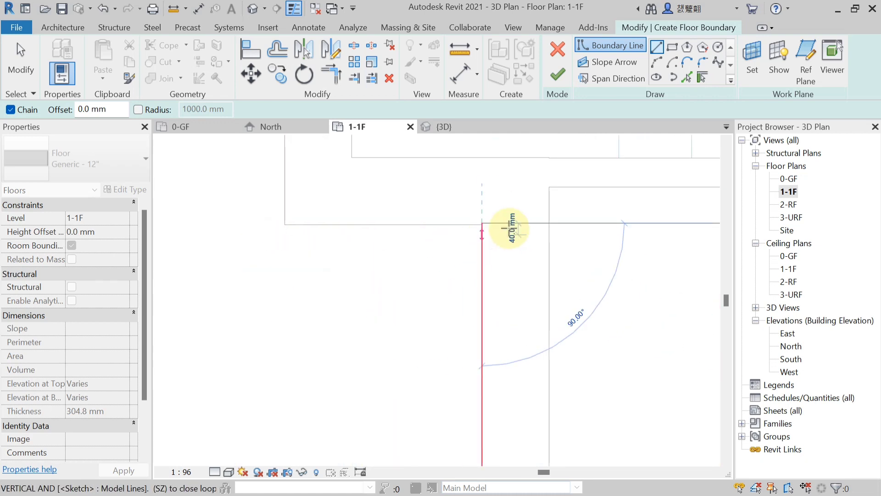
scroll(511, 228, "up", 2)
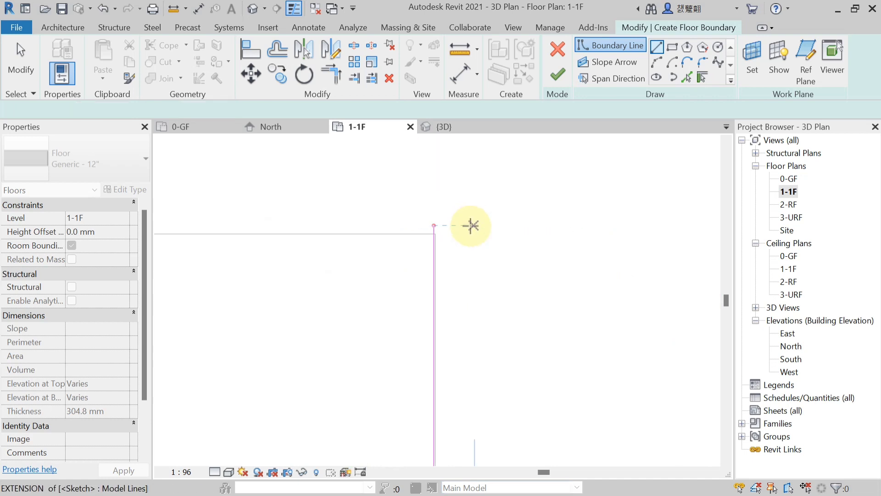
scroll(464, 233, "down", 4)
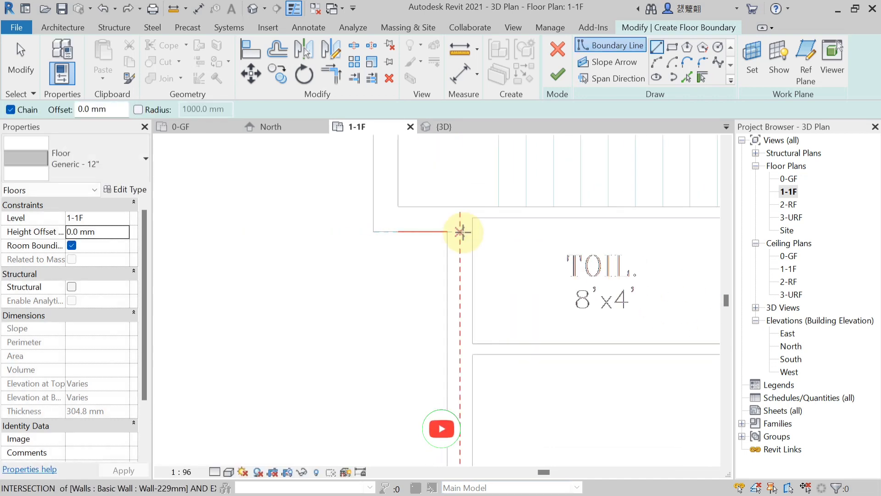
scroll(462, 232, "down", 2)
middle_click_drag(462, 404, 446, 202)
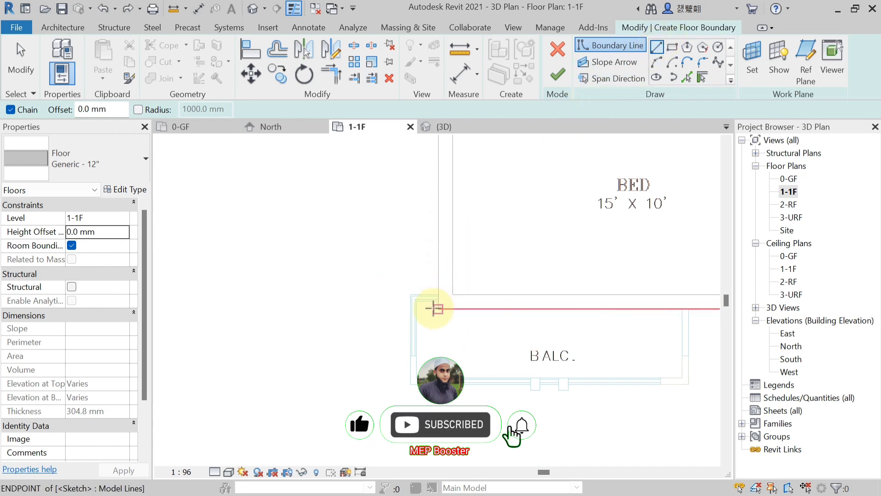
Draw the boundary from the balcony-side house corner along the outer side wall to the stair bay, then outward about 680 mm
left_click(433, 308)
middle_click_drag(437, 182, 407, 401)
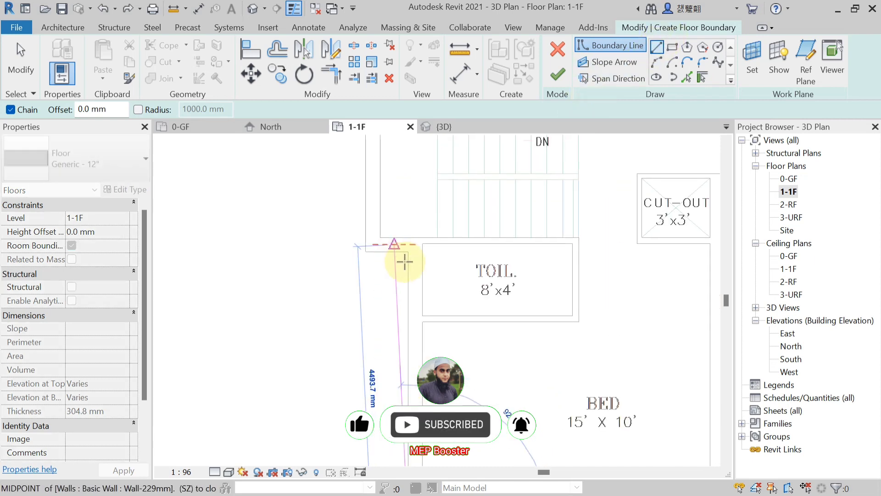
scroll(403, 260, "up", 1)
scroll(410, 249, "up", 4)
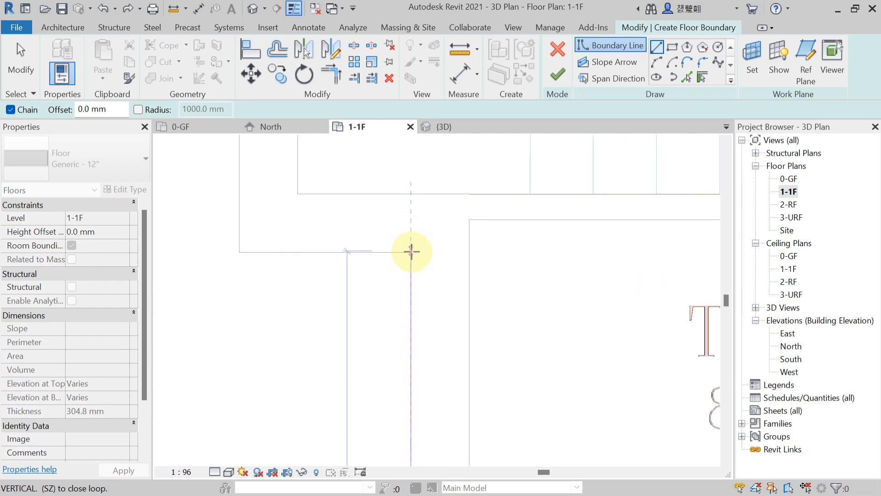
left_click(411, 251)
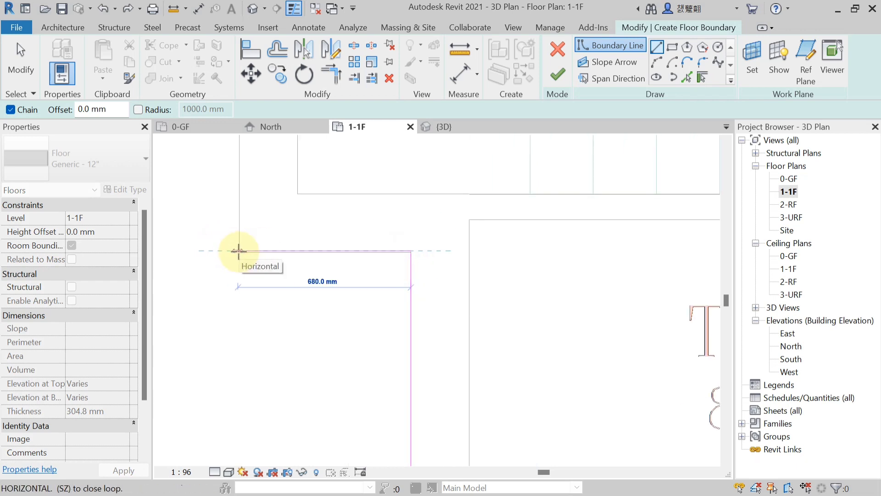
left_click(238, 251)
Trace the boundary around the stair bay and along the 13'6" x 10'6" bedroom's outer wall, closing the loop at the rear corner
scroll(255, 316, "down", 5)
middle_click_drag(262, 220, 259, 317)
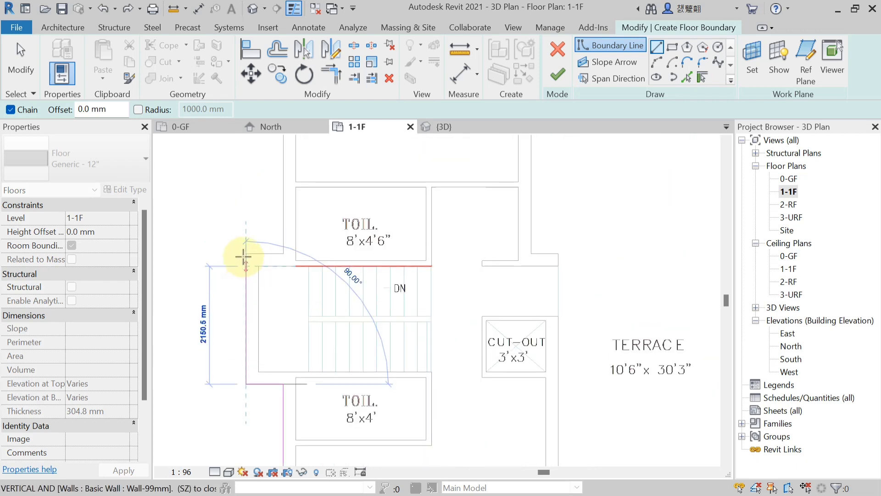
left_click(284, 252)
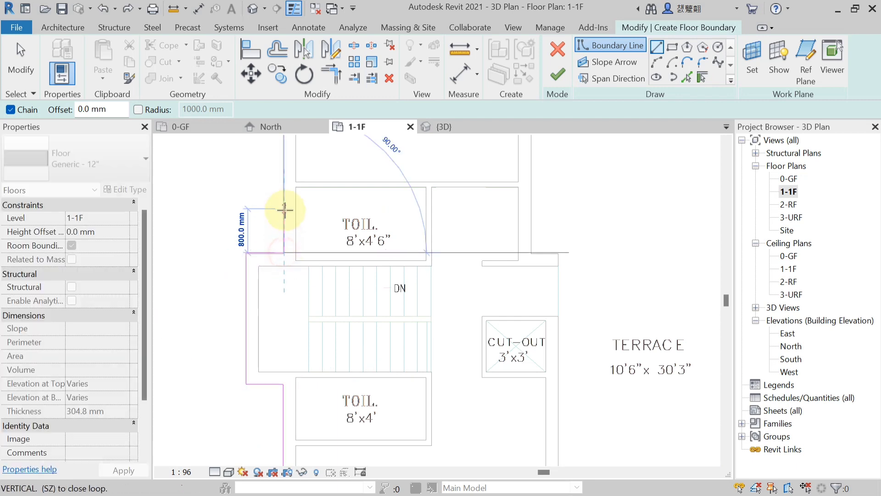
middle_click_drag(285, 206, 319, 373)
left_click(306, 167)
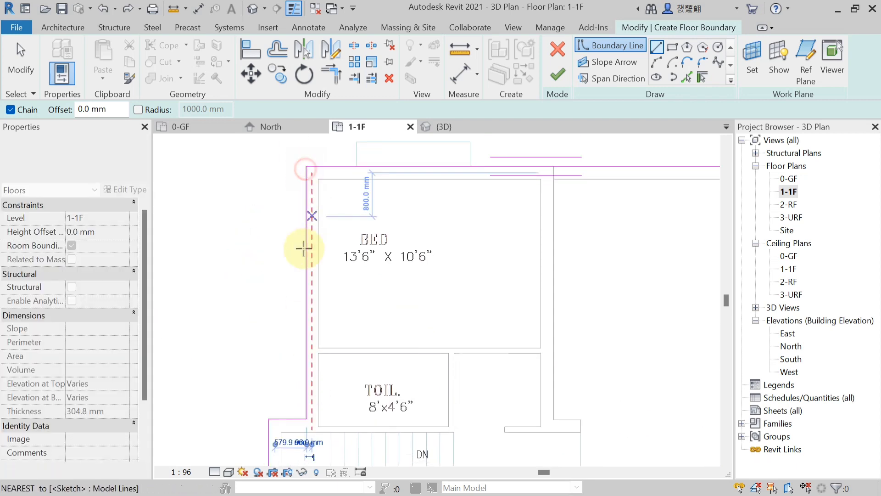
Finish the first-floor slab sketch without attaching the walls to its bottom, and deselect the floor
scroll(314, 160, "up", 4)
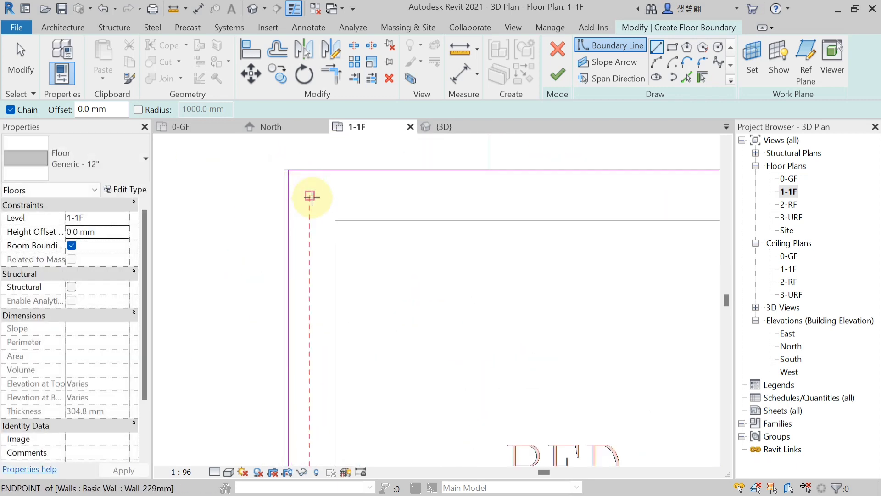
scroll(312, 197, "down", 3)
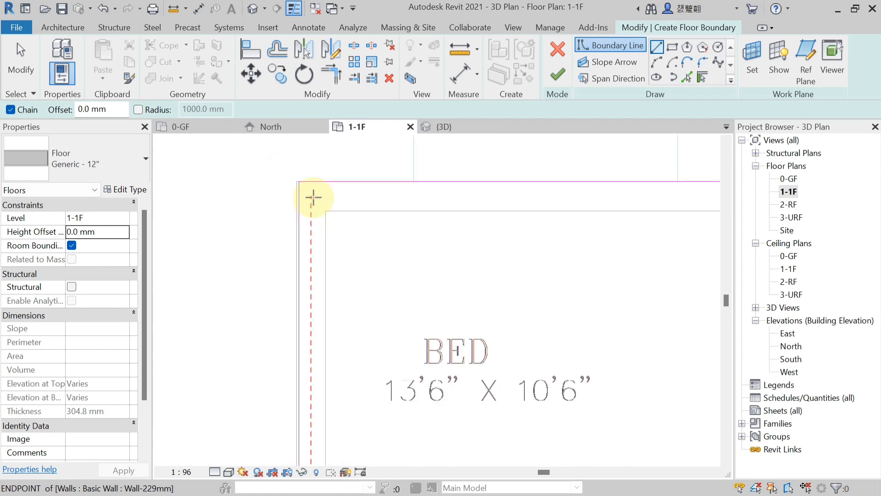
left_click(552, 76)
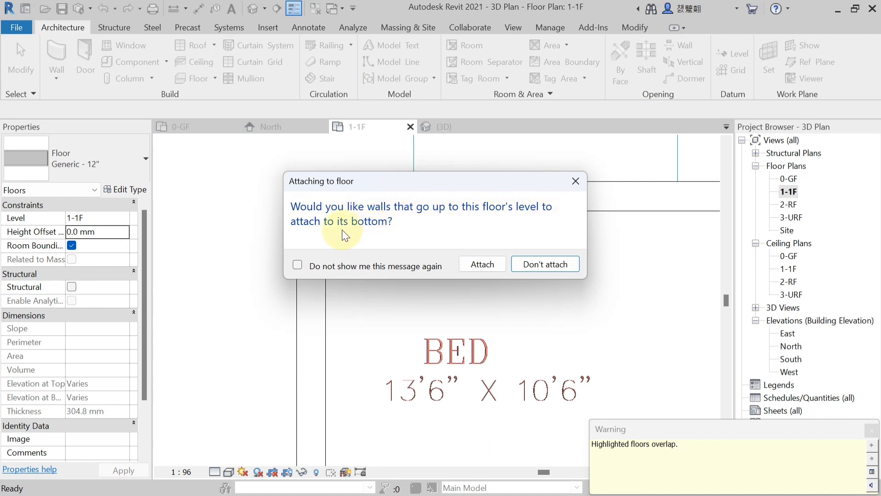
left_click(548, 268)
scroll(312, 287, "down", 3)
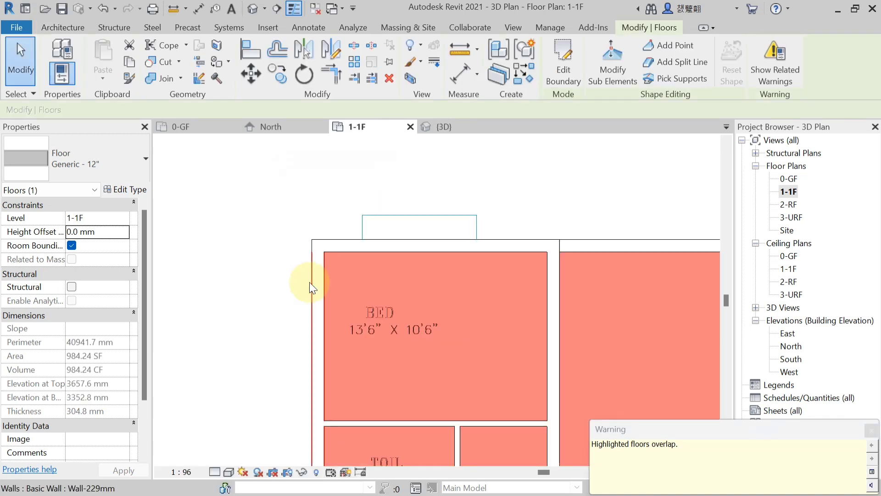
scroll(310, 283, "down", 2)
middle_click_drag(394, 373, 393, 297)
key("Escape")
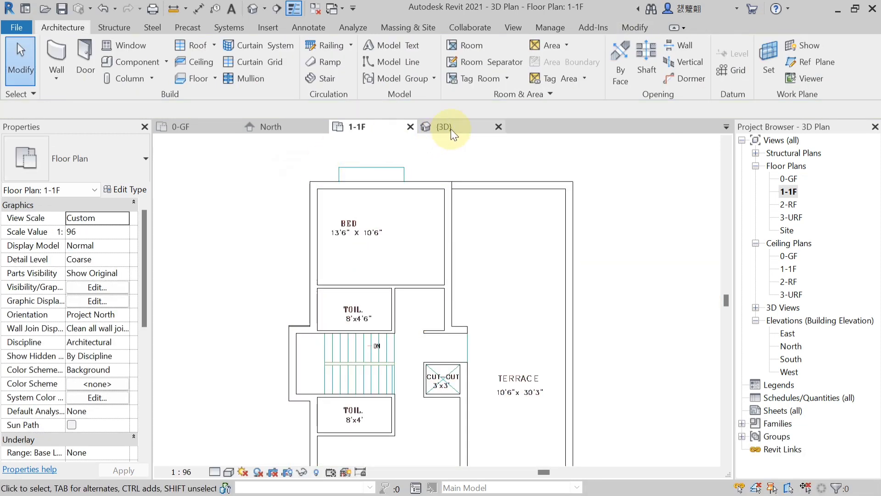
Examine the first-floor slab and its junction with the raised porch floor in the 3D view
left_click(444, 127)
middle_click_drag(528, 306, 250, 235, "shift")
middle_click_drag(361, 207, 364, 230, "shift")
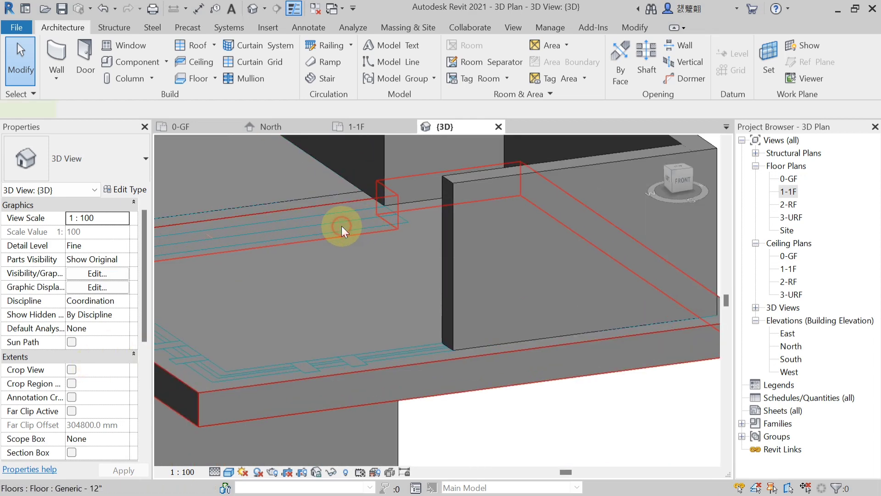
left_click(344, 225)
key("Escape")
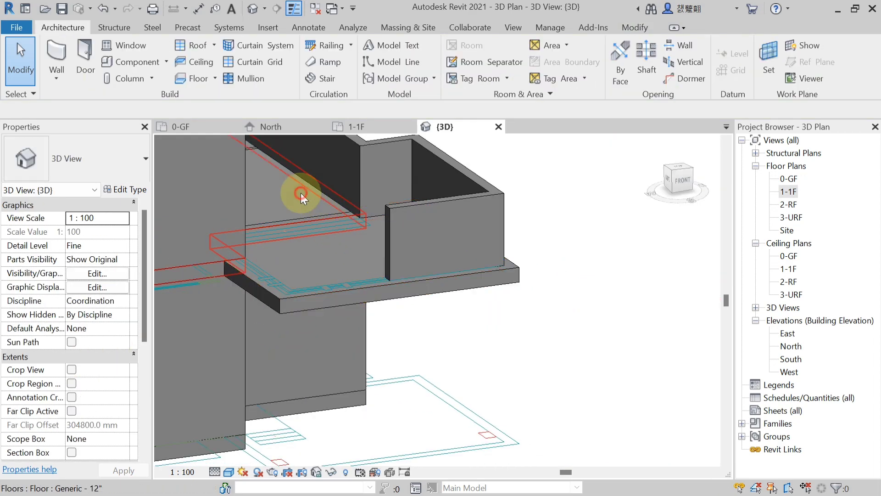
left_click(301, 193)
middle_click_drag(350, 270, 414, 313)
middle_click_drag(320, 380, 384, 394, "shift")
scroll(386, 321, "up", 5)
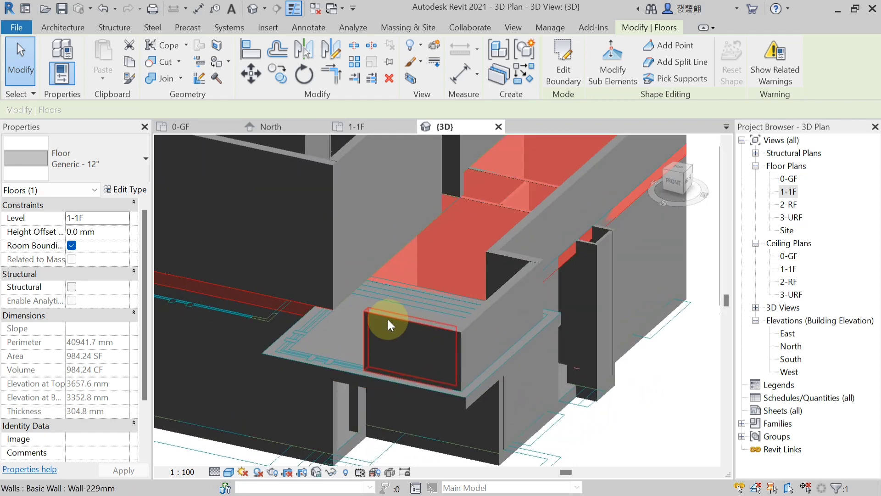
Return to the 1-1F floor plan, clear the floor selection, and set the visual style to Wireframe
double_click(792, 196)
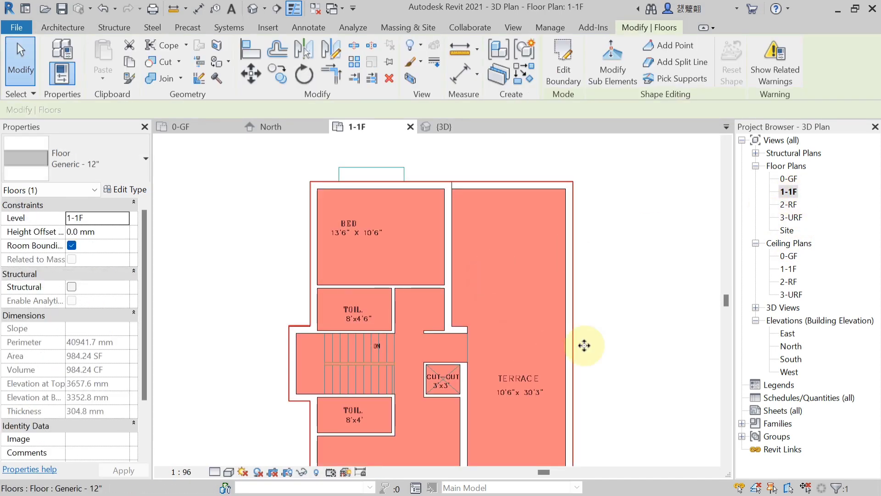
left_click(611, 343)
middle_click_drag(610, 343, 568, 247)
scroll(447, 338, "down", 2)
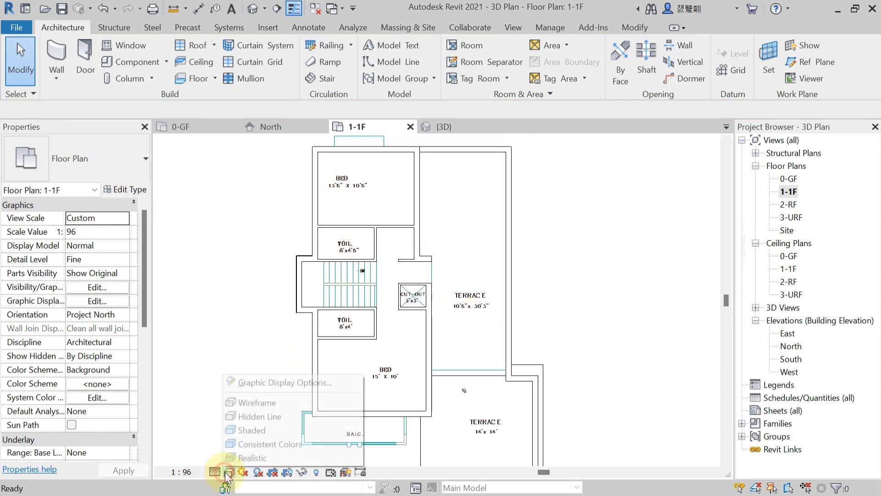
left_click(257, 402)
scroll(507, 367, "up", 3)
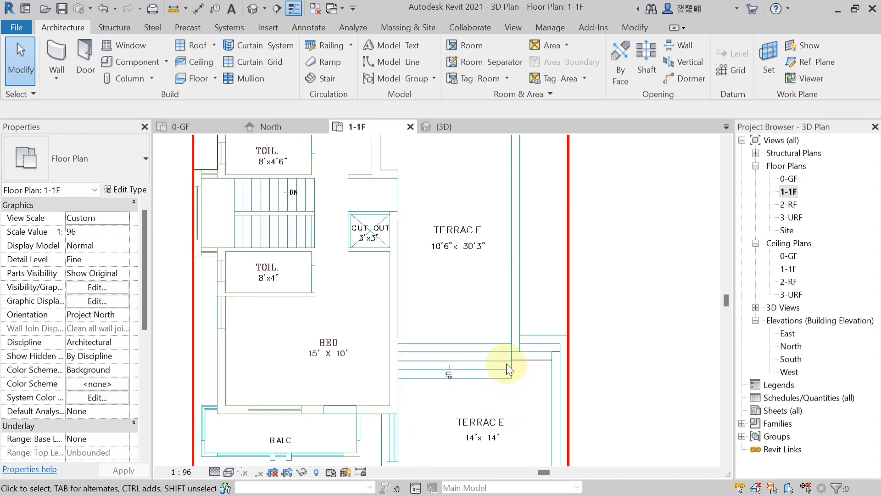
scroll(507, 365, "up", 1)
scroll(442, 366, "down", 3)
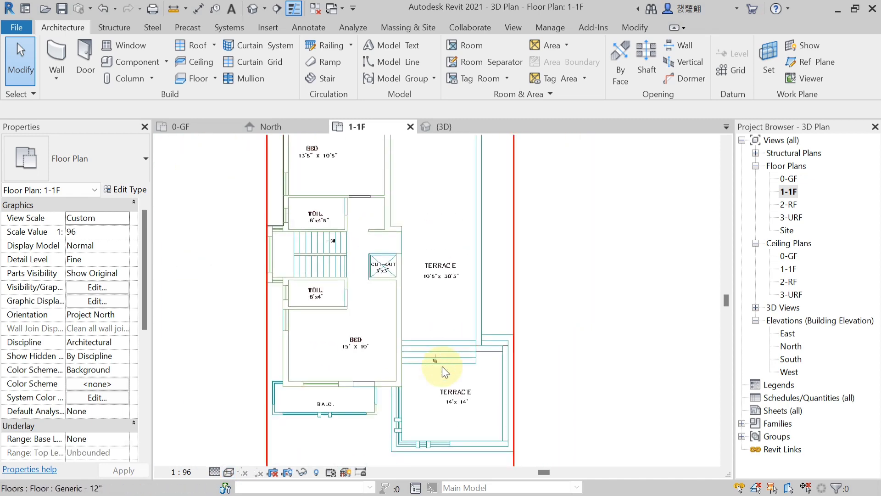
Compare the terraces on the 1-1F floor plan with the first-floor slab in the 3D view, then clear the slab selection
scroll(479, 385, "up", 2)
middle_click_drag(471, 402, 483, 432)
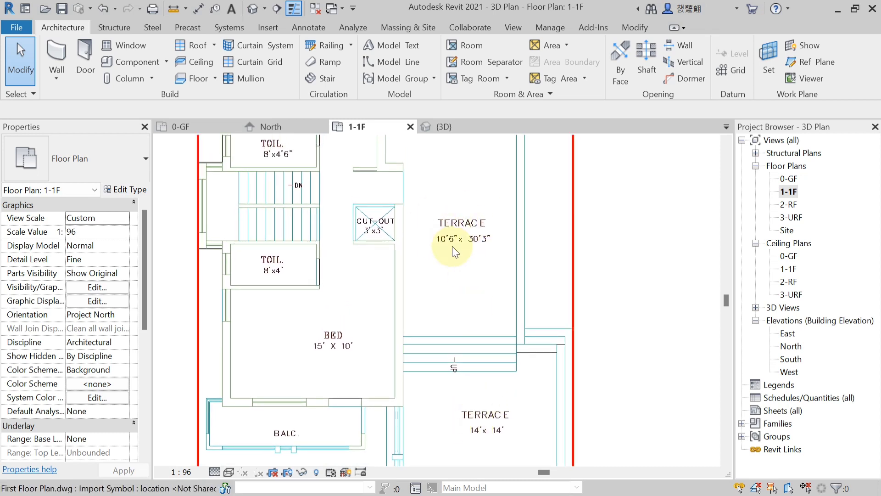
scroll(453, 246, "down", 2)
left_click(446, 126)
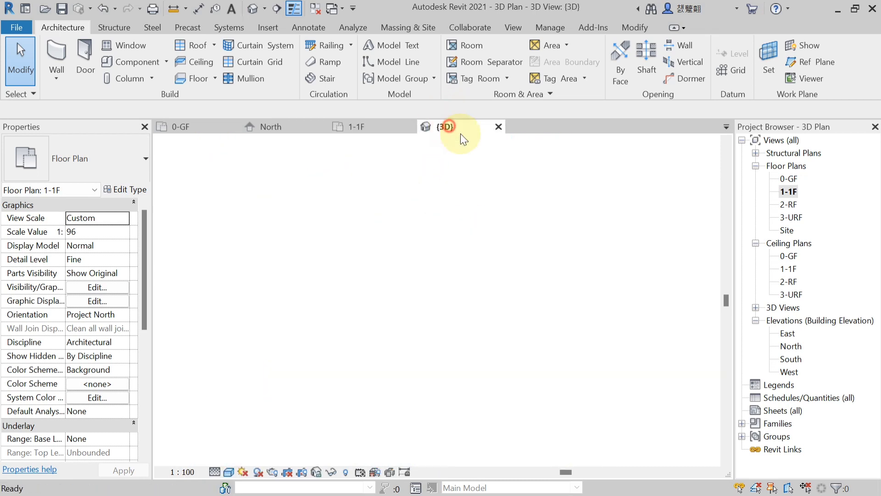
scroll(385, 376, "up", 3)
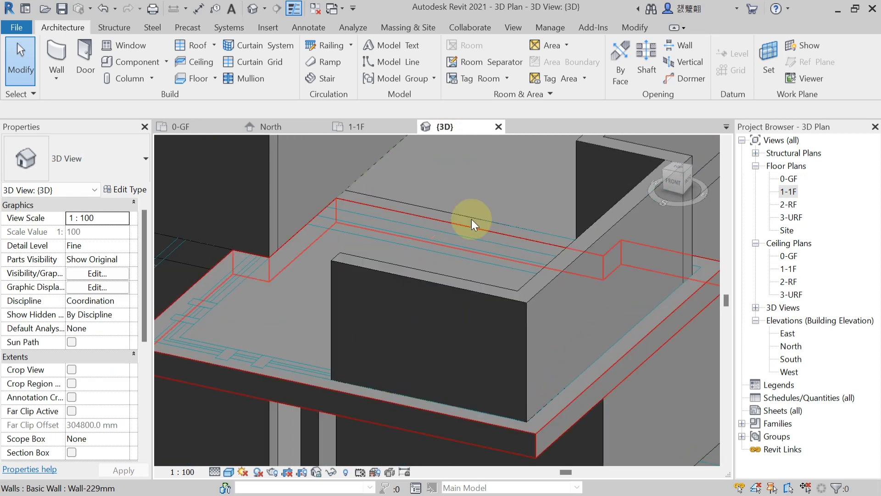
left_click(483, 190)
scroll(526, 246, "down", 2)
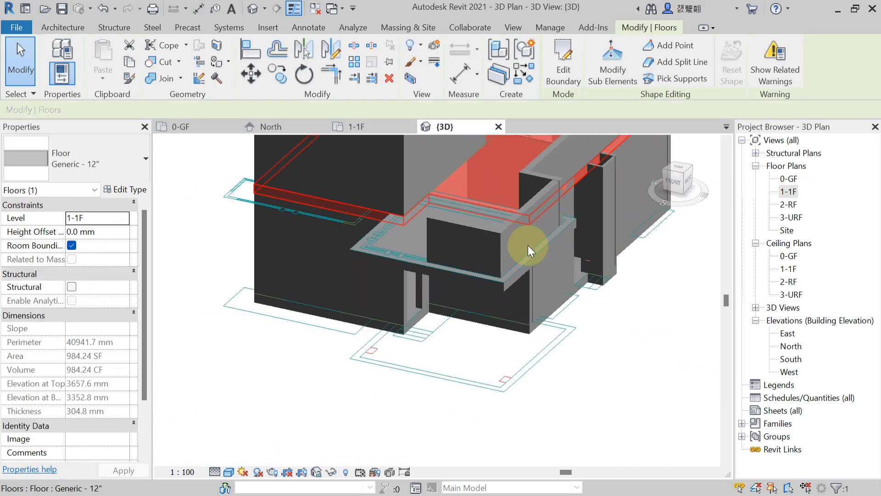
middle_click_drag(527, 246, 576, 349, "shift")
left_click(576, 348)
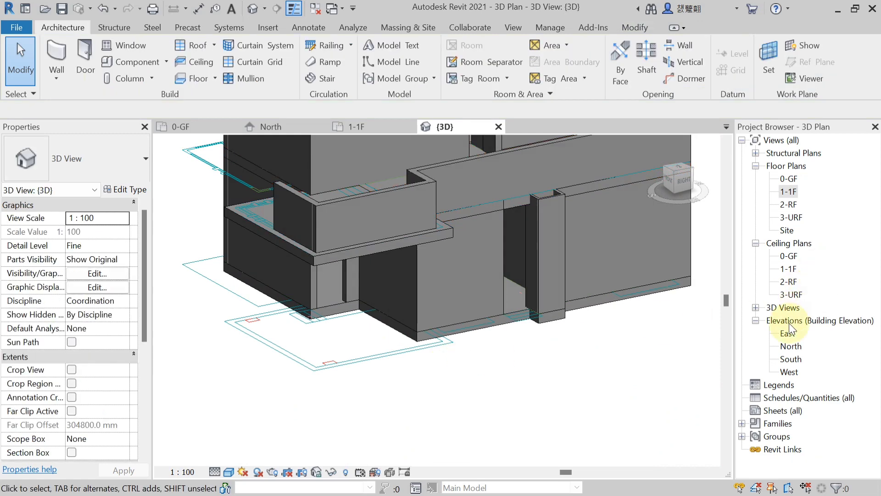
In the North elevation, move the first-floor slab up 304.8 mm so that its underside sits on the 1-1F level line
double_click(792, 348)
scroll(311, 310, "up", 5)
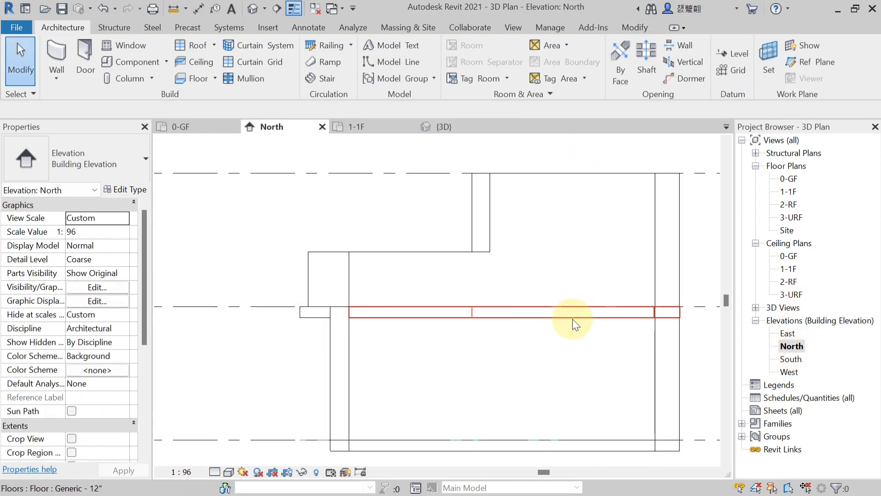
left_click(573, 319)
middle_click_drag(400, 349, 387, 351)
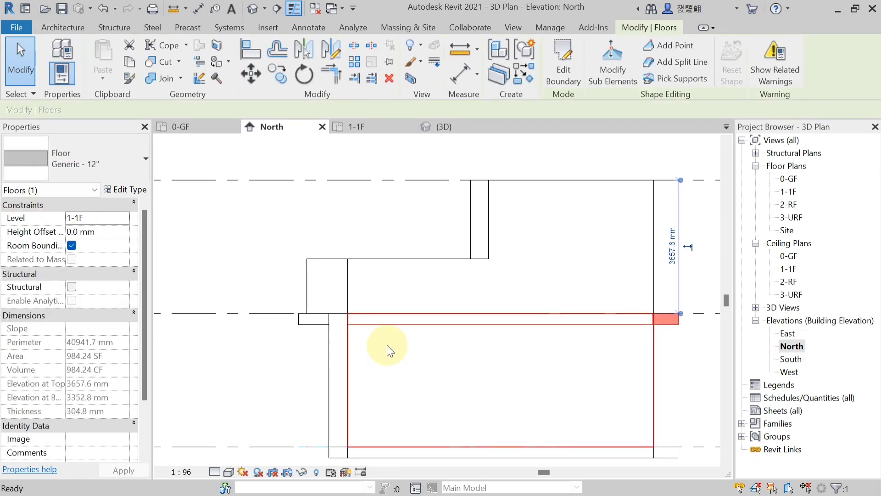
scroll(365, 337, "up", 1)
scroll(366, 310, "down", 1)
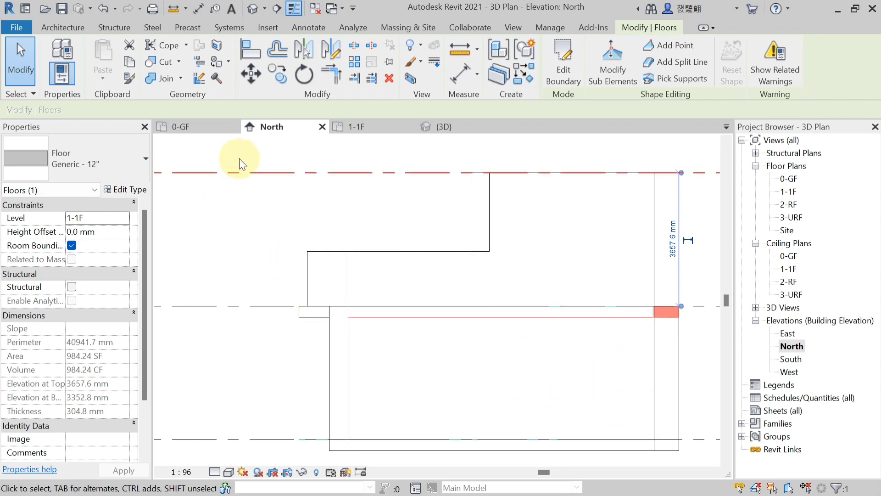
left_click(251, 73)
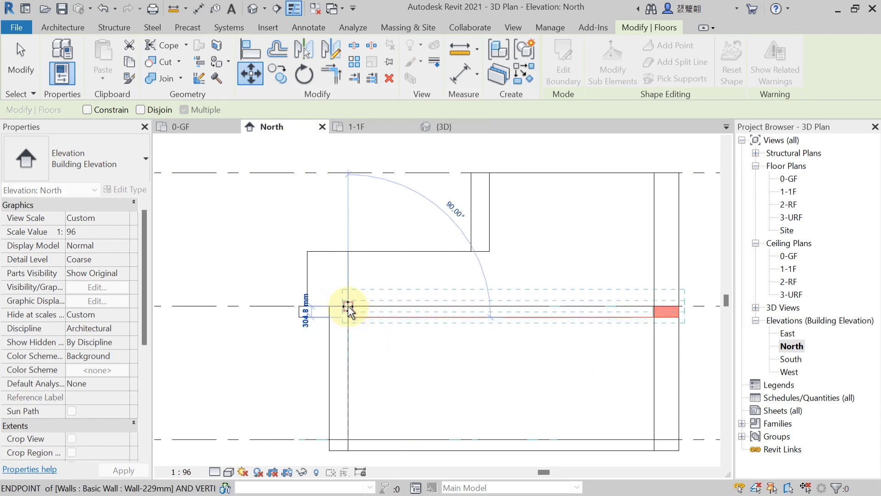
left_click(339, 372)
key("Escape")
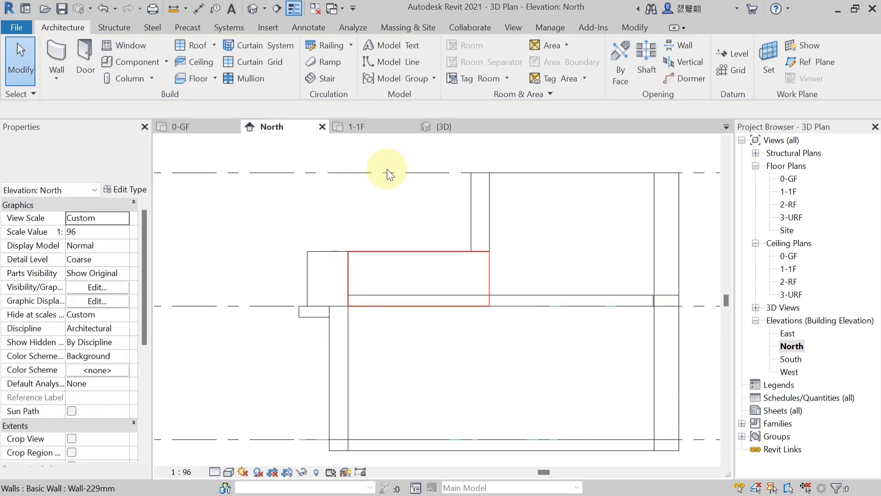
Examine the raised first-floor slab and the step down to the porch terrace in the 3D view
left_click(461, 128)
middle_click_drag(497, 275, 427, 321, "shift")
scroll(455, 236, "up", 3)
middle_click_drag(446, 267, 478, 363, "shift")
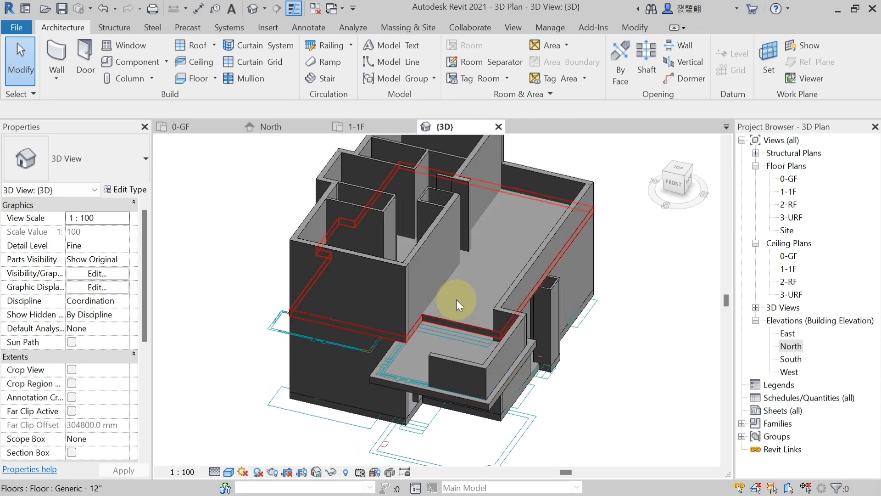
middle_click_drag(456, 299, 466, 345)
scroll(395, 267, "up", 1)
middle_click_drag(395, 267, 517, 118, "shift")
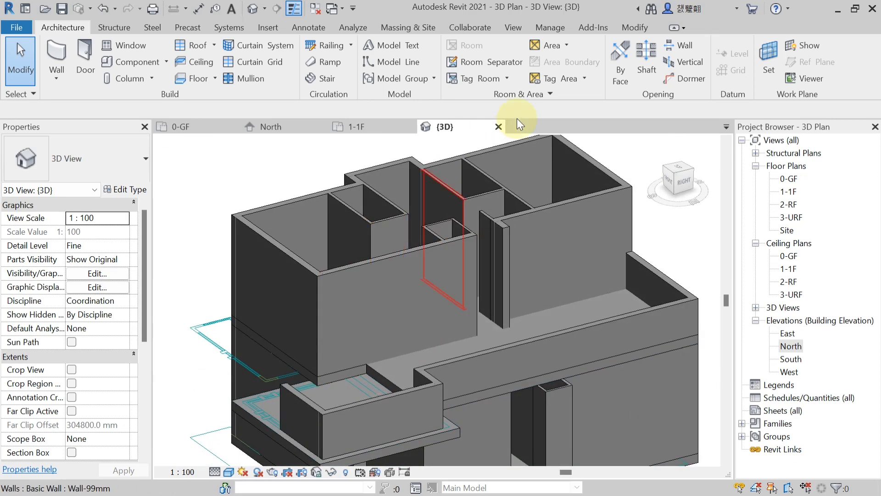
middle_click_drag(516, 191, 424, 256, "shift")
scroll(609, 317, "up", 5)
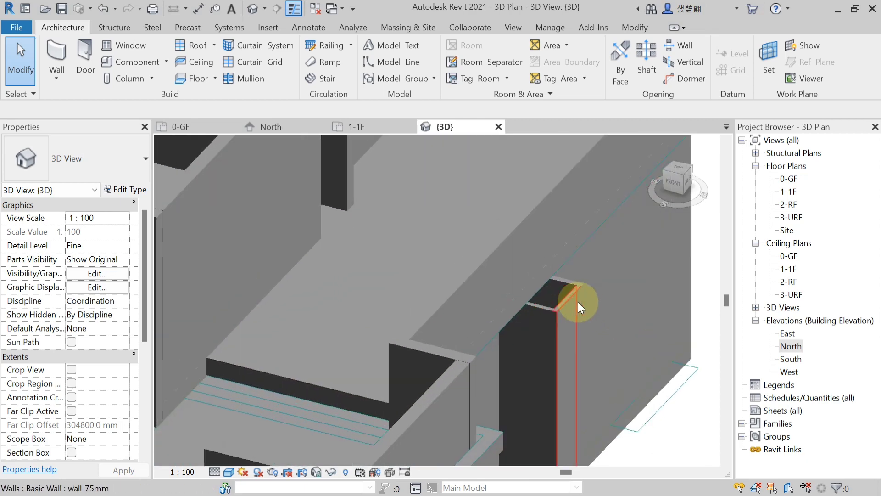
Compare the 1-1F and 0-GF floor plans, especially the kitchen's side entrance by the pooja, with the 3D model
double_click(782, 191)
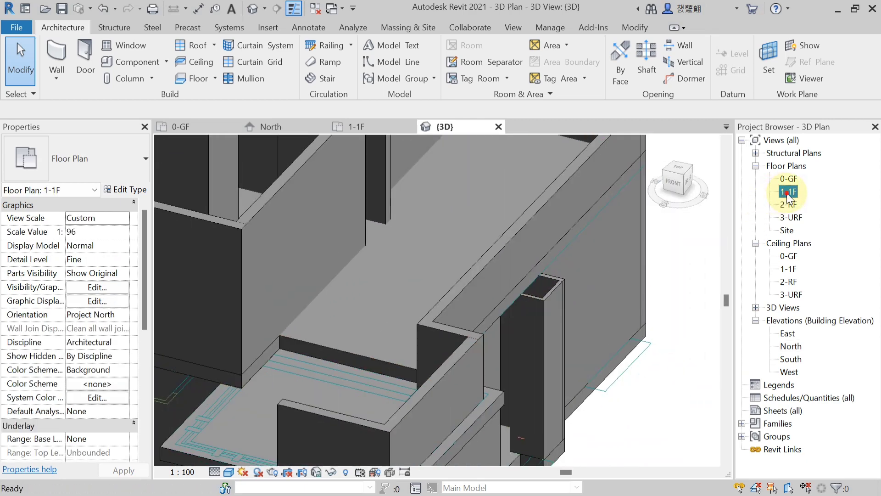
scroll(548, 325, "down", 2)
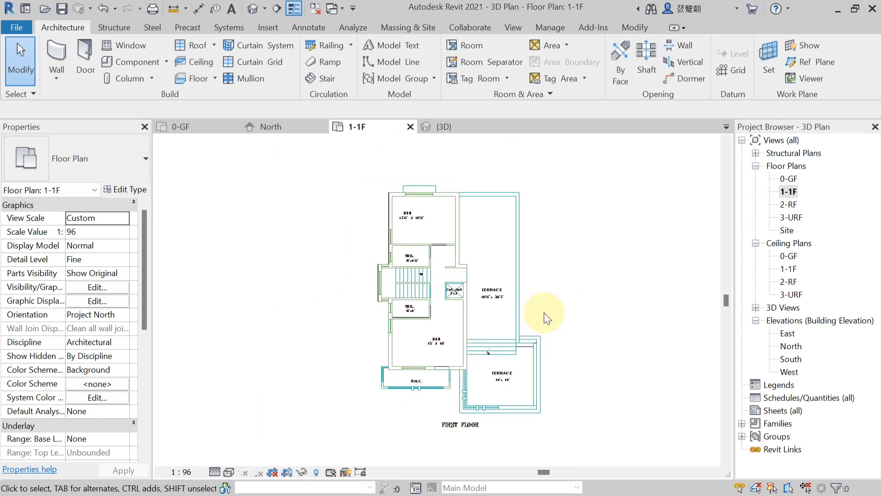
double_click(789, 179)
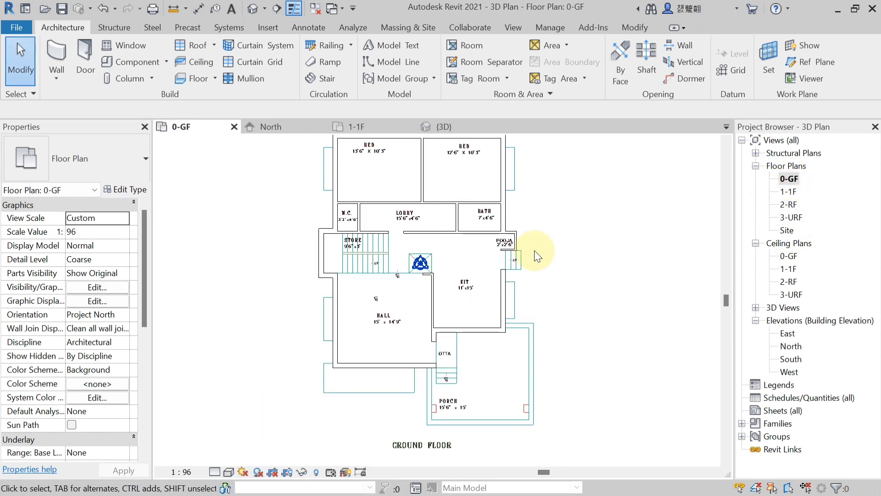
scroll(537, 256, "up", 4)
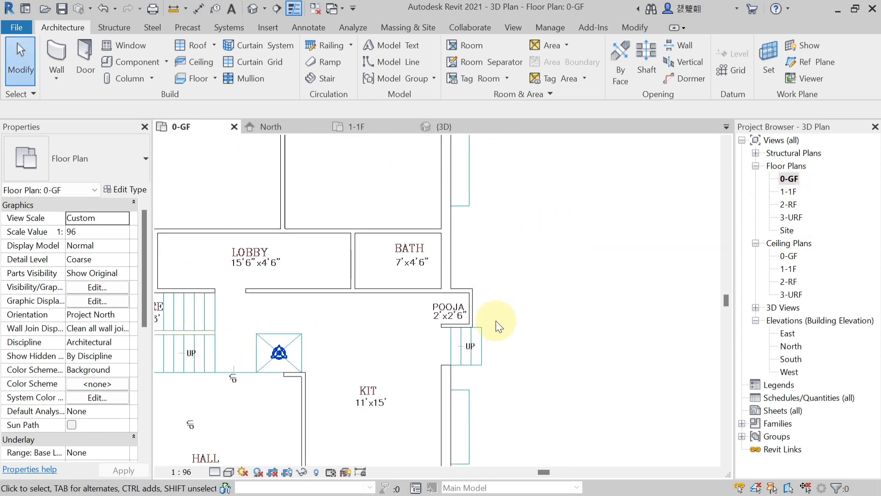
scroll(495, 320, "down", 3)
left_click(476, 130)
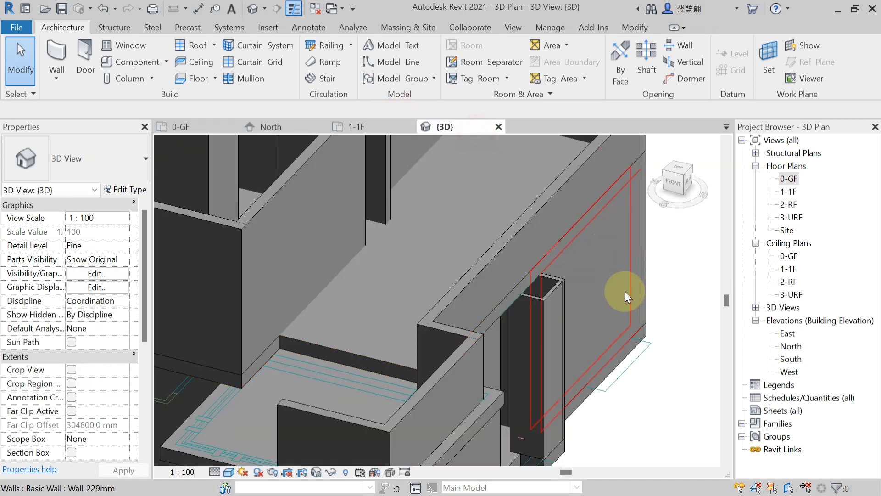
middle_click_drag(598, 324, 571, 388, "shift")
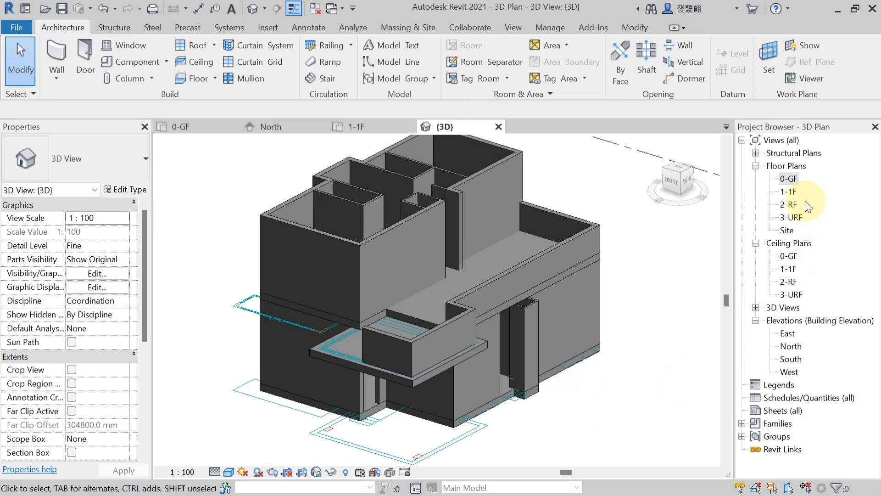
Return to the 1-1F floor plan and examine the outline and parapet corners of the balcony outside the 15' x 10' bedroom
double_click(788, 192)
scroll(485, 428, "up", 5)
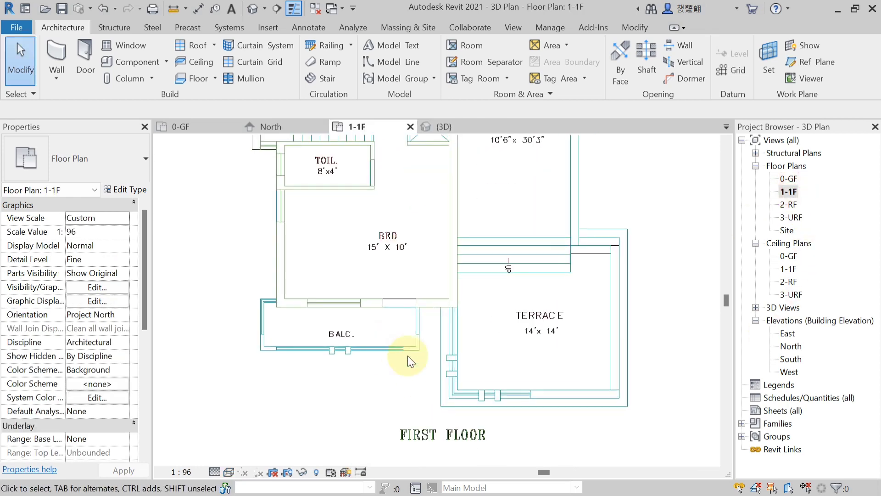
scroll(407, 362, "up", 2)
scroll(303, 395, "down", 3)
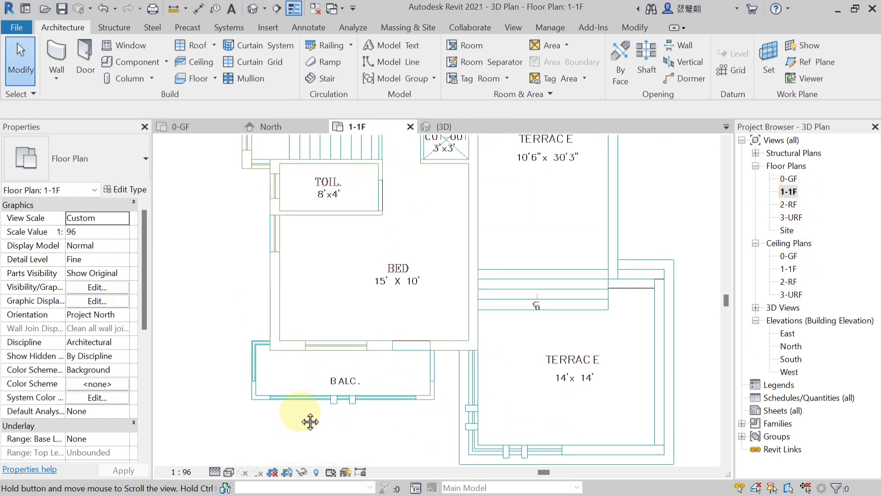
scroll(285, 412, "up", 4)
middle_click_drag(340, 411, 292, 371)
scroll(460, 372, "up", 2)
middle_click_drag(467, 382, 531, 377)
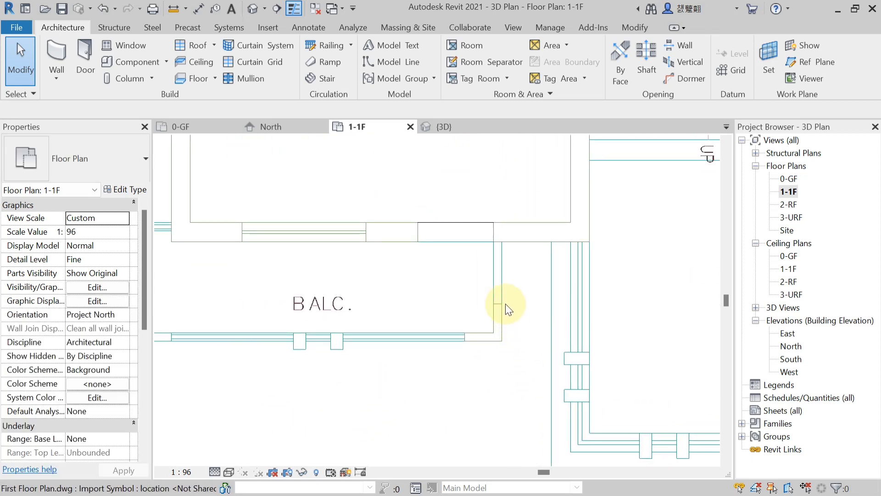
scroll(502, 332, "down", 2)
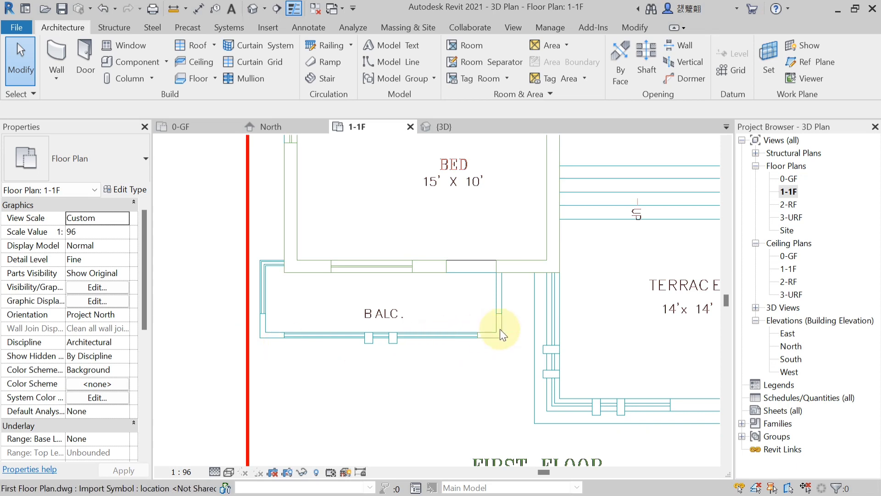
scroll(509, 333, "up", 3)
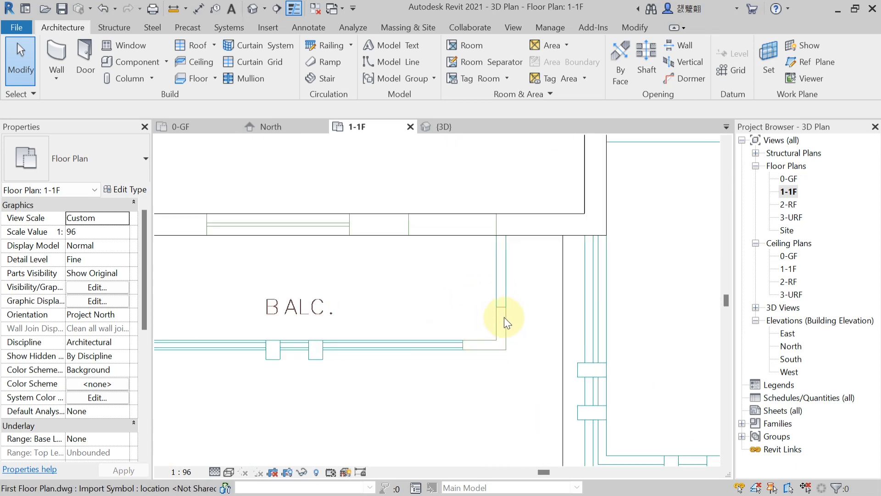
scroll(513, 304, "down", 3)
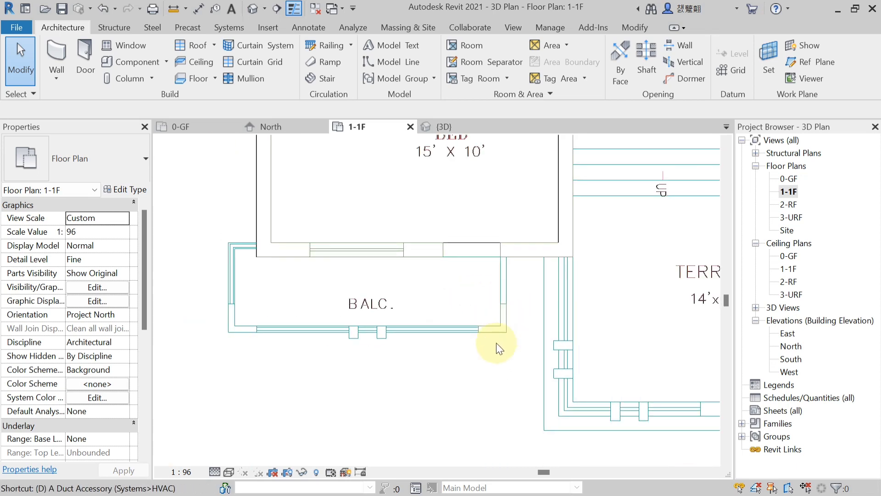
Measure the thickness of the balcony's side parapet next to the 14' x 14' terrace with an aligned dimension
key("d")
key("i")
scroll(514, 288, "up", 3)
left_click(506, 286)
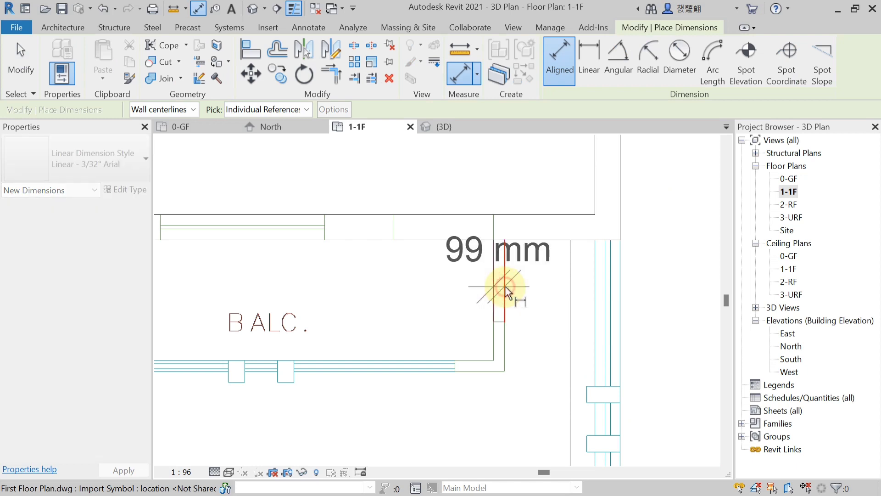
scroll(503, 298, "down", 2)
key("Escape")
key("Escape")
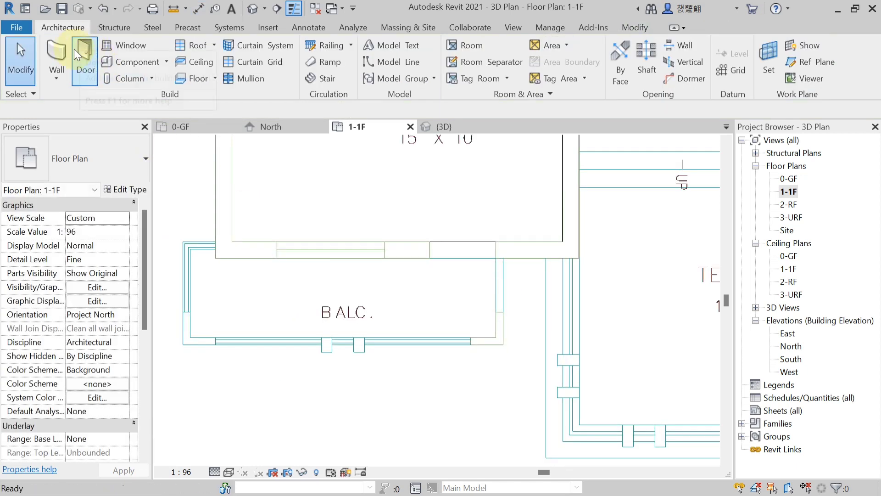
Draw the balcony's side wall beside the 14' x 14' terrace as Wall-99mm, from the bedroom wall to the outer front corner
left_click(56, 59)
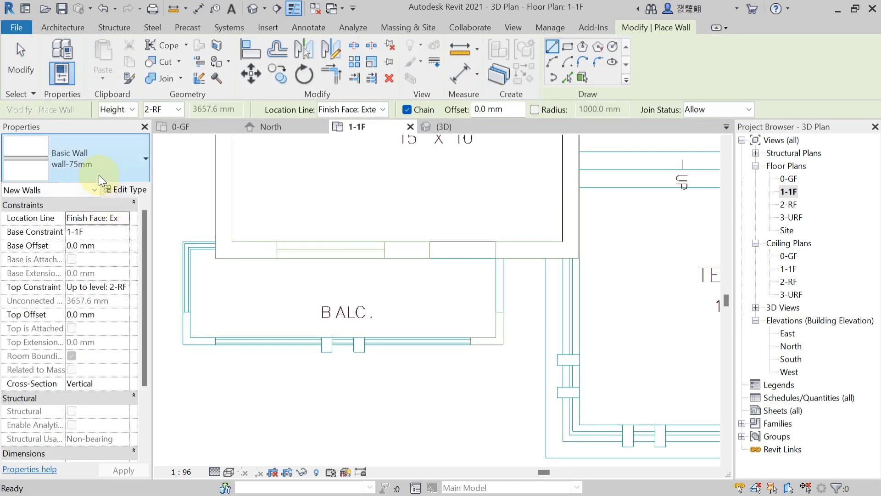
left_click(98, 174)
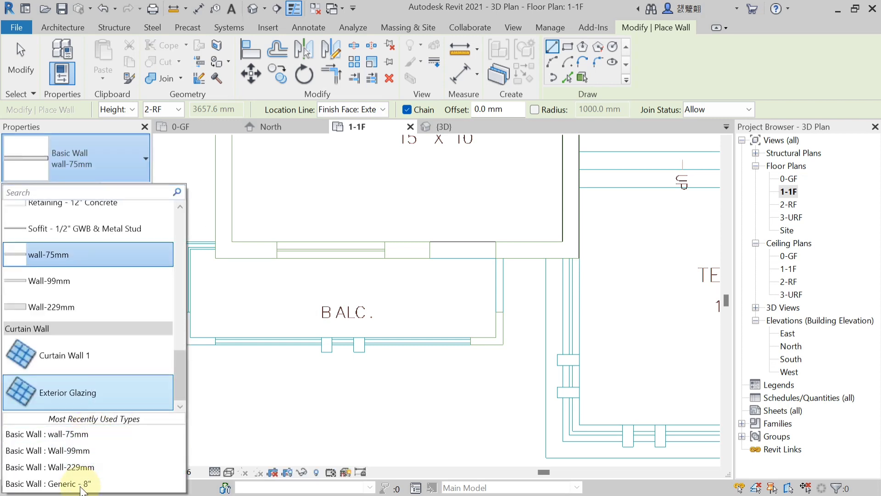
left_click(72, 450)
scroll(505, 259, "up", 2)
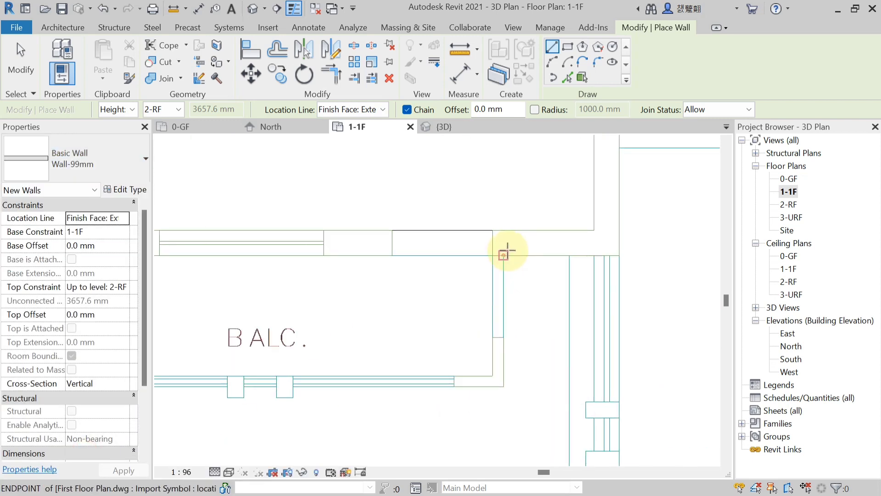
left_click(508, 251)
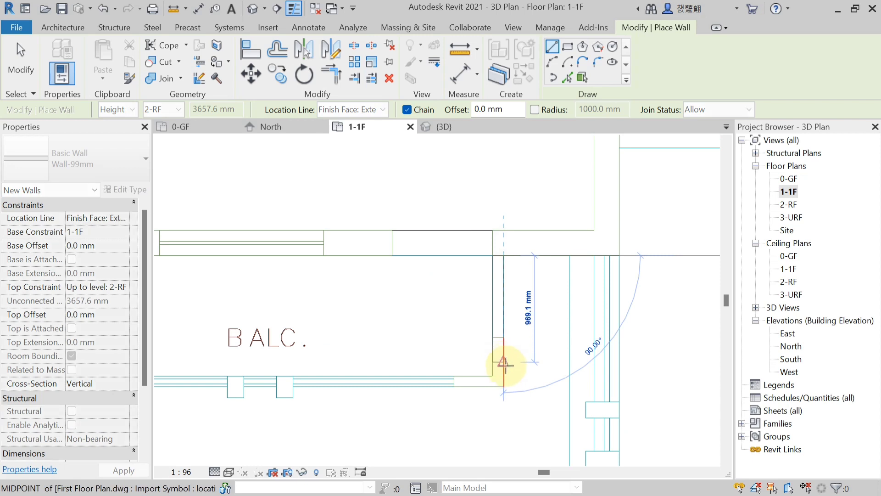
left_click(505, 386)
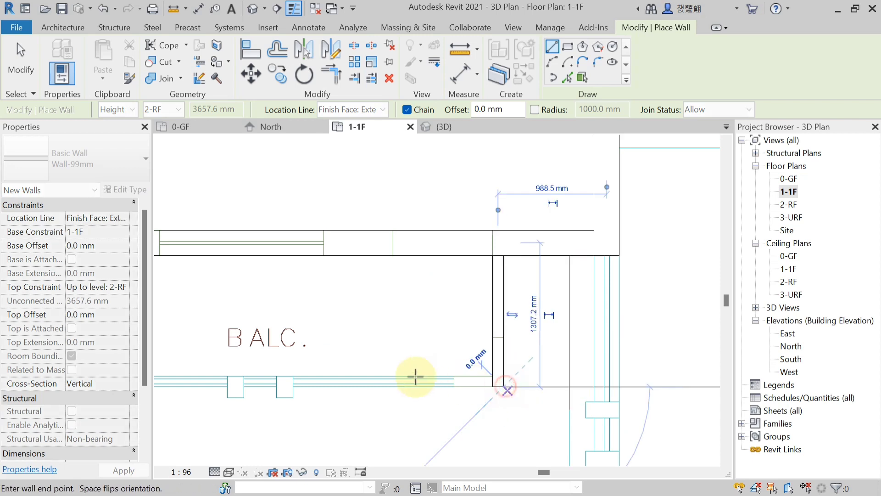
Continue the wall along the balcony front as a short return ending at the railing, and leave the Wall command
scroll(472, 389, "up", 2)
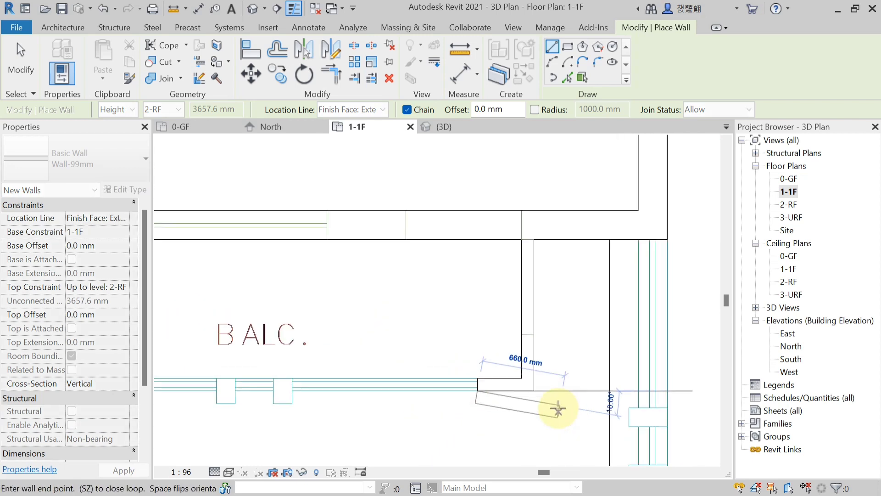
key("Escape")
scroll(374, 427, "down", 3)
scroll(342, 398, "up", 3)
scroll(341, 399, "up", 1)
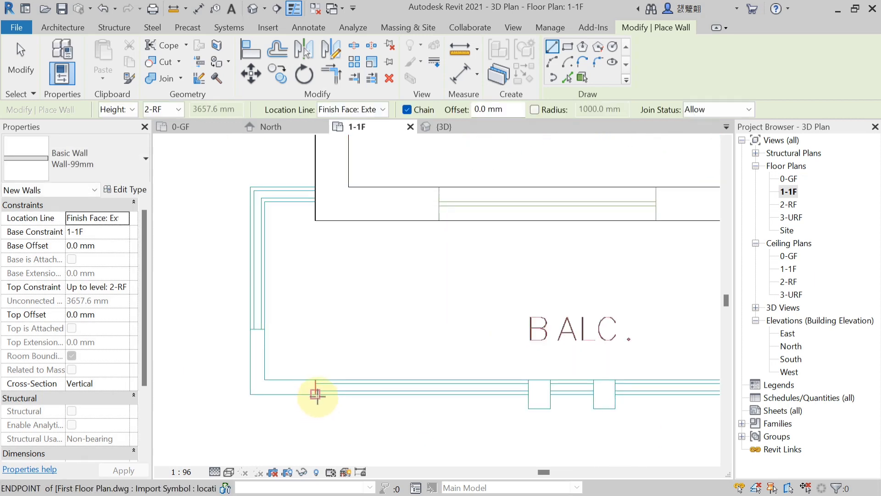
scroll(314, 394, "down", 2)
key("Escape")
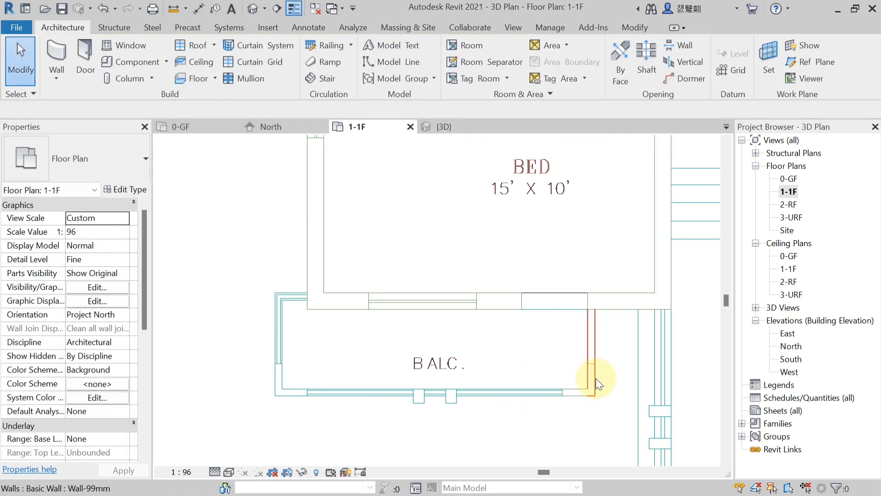
Delete the Wall-99mm side wall and short front return drawn on the balcony beside the 14' x 14' terrace
left_click(596, 378)
middle_click_drag(601, 380, 545, 385)
left_click(547, 367)
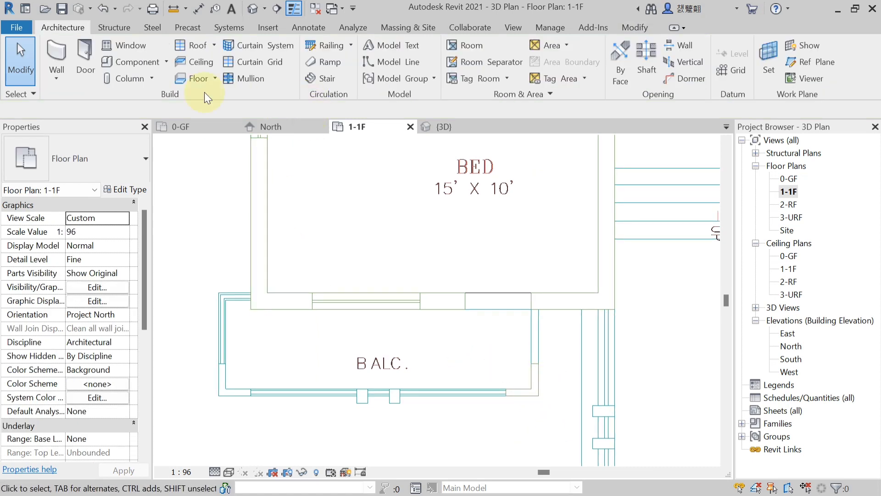
Draw the balcony's terrace-side wall and its short front return as Wall-99mm with an unconnected height of 1500 mm
left_click(57, 56)
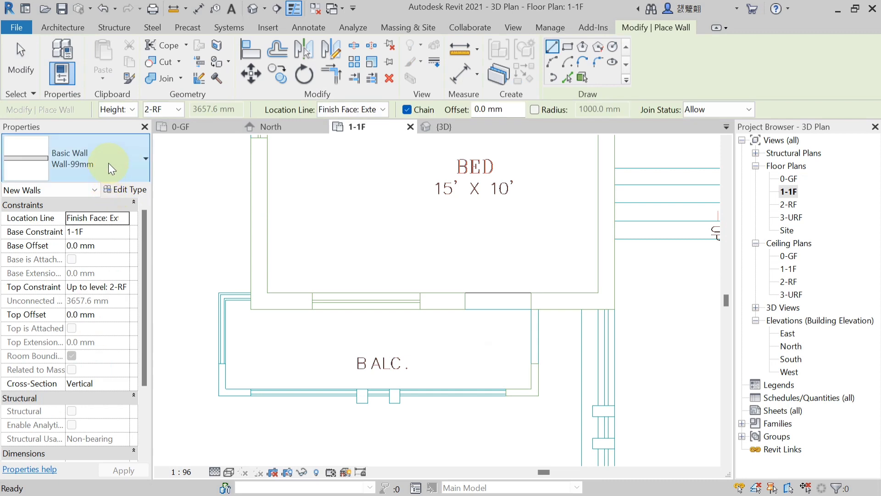
left_click(172, 109)
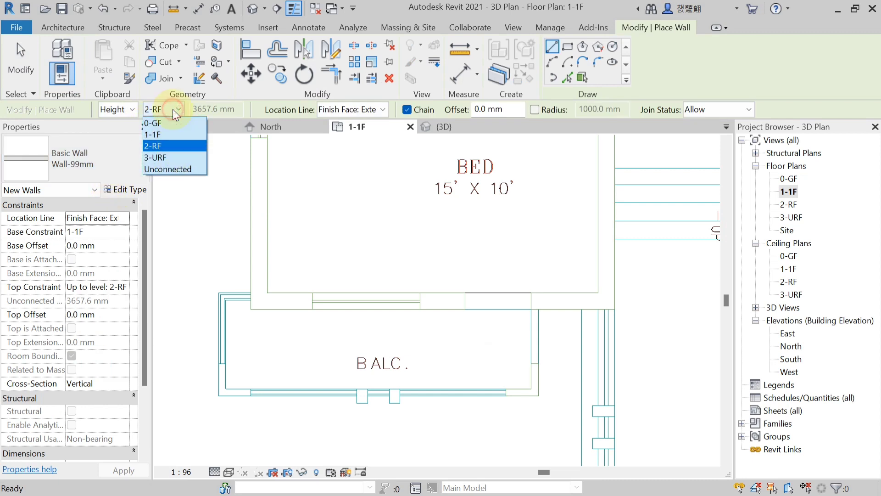
left_click(168, 170)
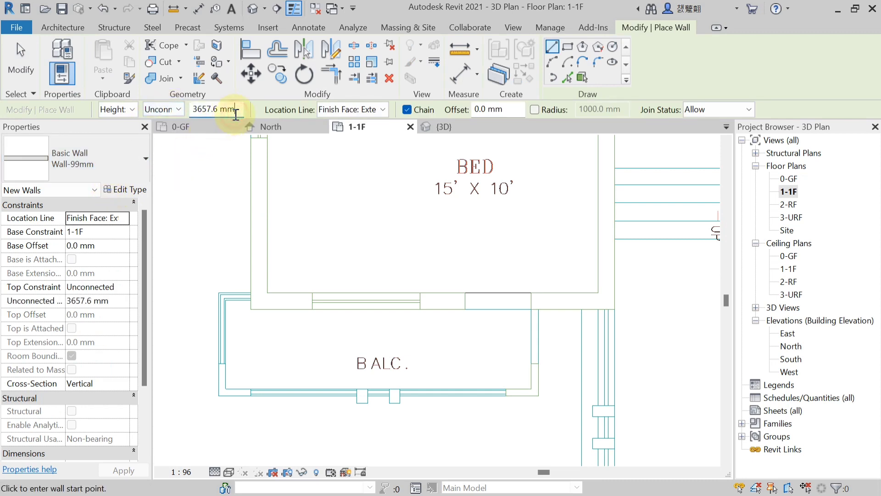
left_click_drag(235, 114, 173, 114)
type("1500")
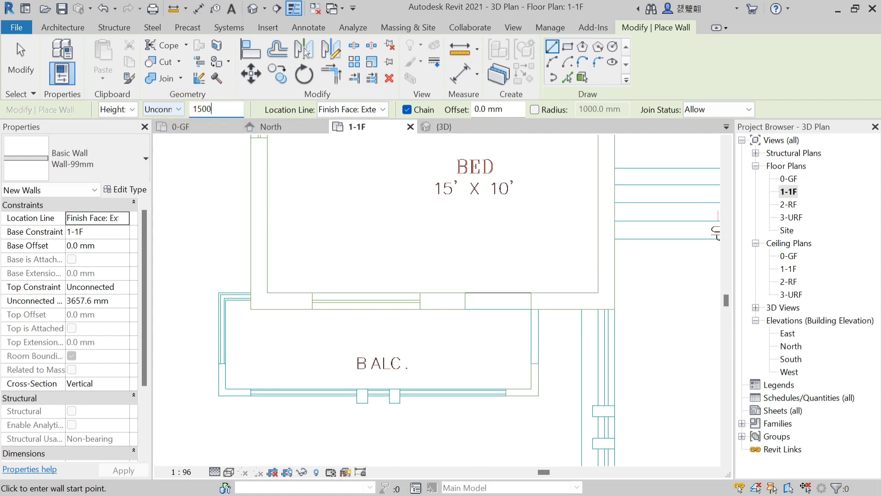
left_click(538, 310)
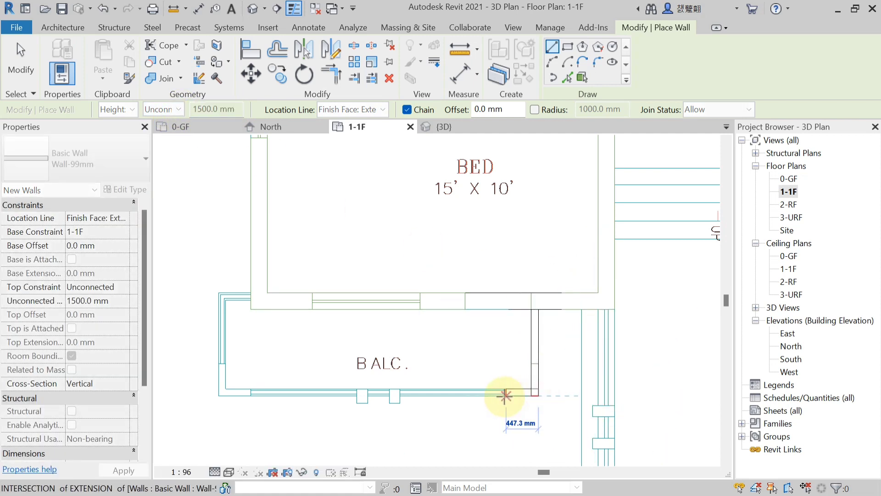
left_click(536, 397)
key("Escape")
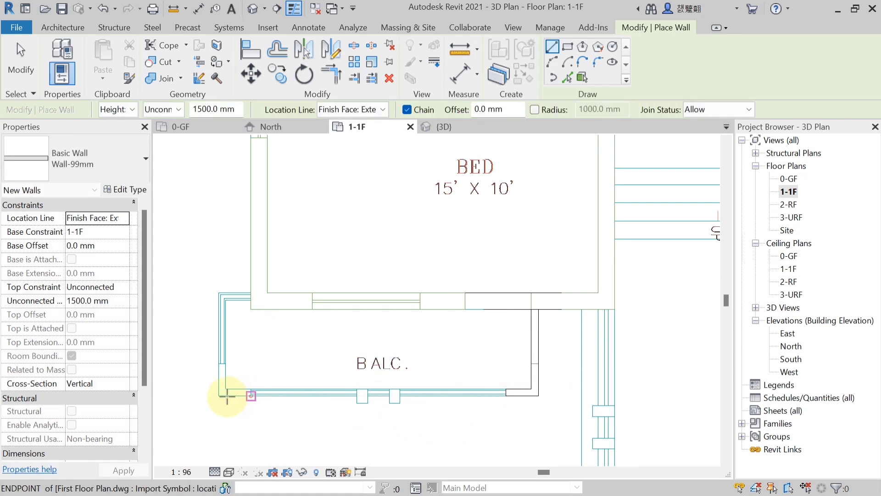
Draw the L-shaped wall at the balcony's opposite front corner, about 447 mm along the front and 398 mm along the side
left_click(217, 396)
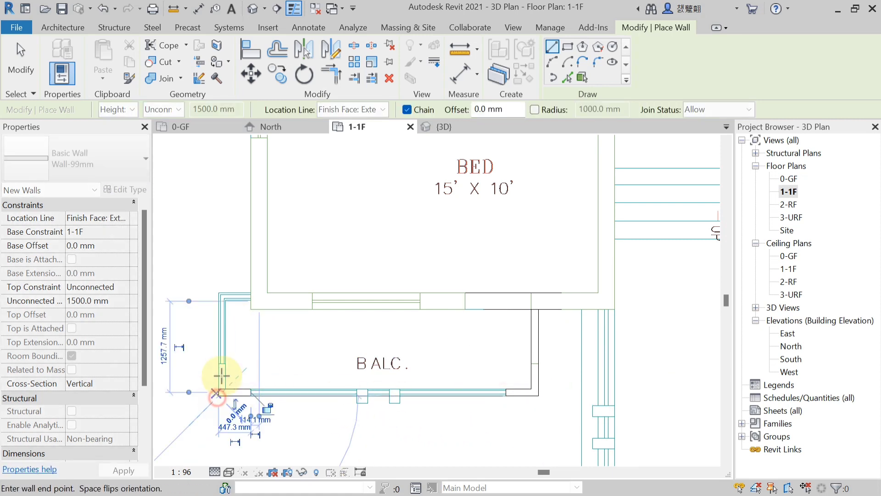
scroll(222, 371, "up", 3)
left_click(216, 358)
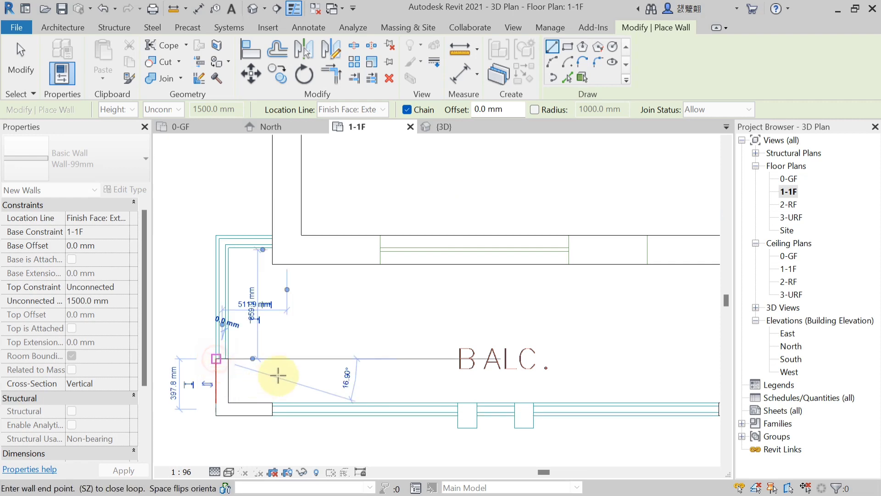
scroll(298, 369, "down", 2)
key("Escape")
key("Escape")
Open the 3D view and examine the balcony walls, the terrace and the ground-floor entrance area
left_click(461, 128)
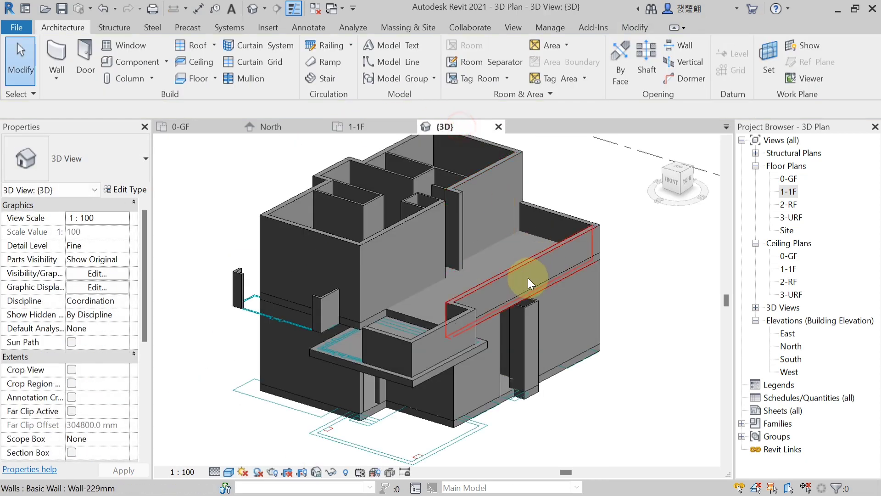
middle_click_drag(362, 386, 580, 384, "shift")
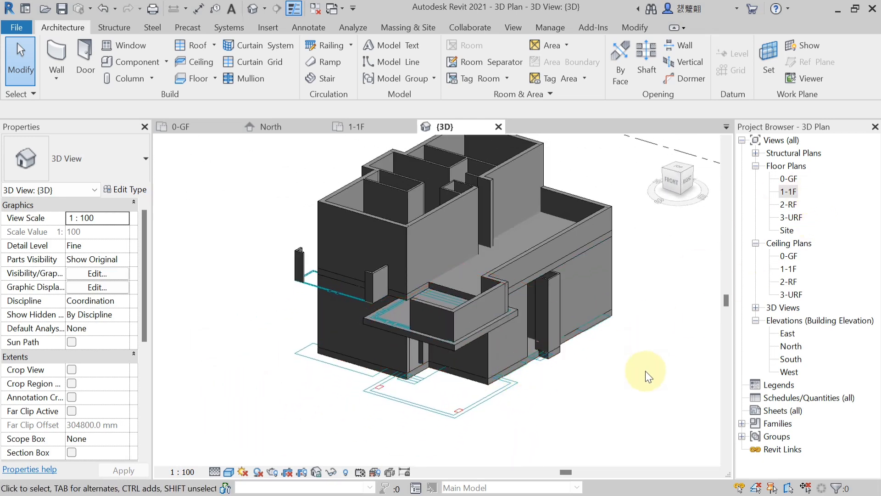
scroll(550, 381, "up", 3)
scroll(294, 392, "up", 4)
middle_click_drag(299, 360, 337, 374)
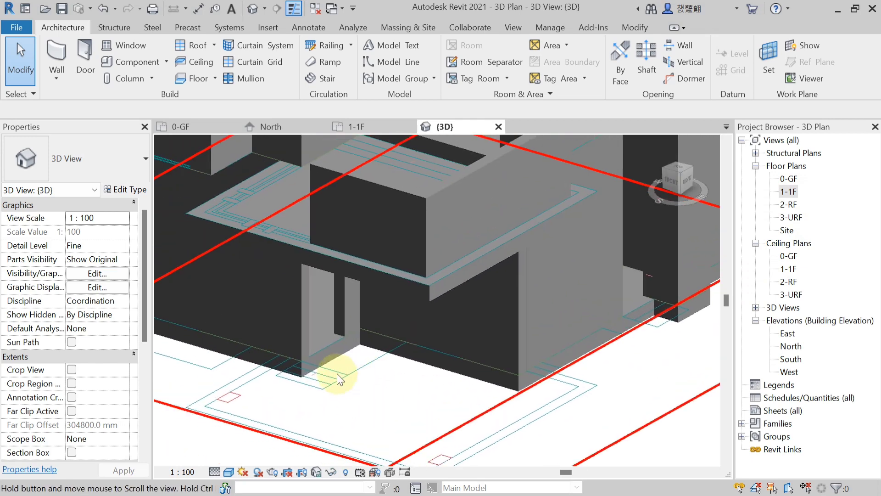
scroll(336, 374, "up", 1)
scroll(391, 350, "down", 2)
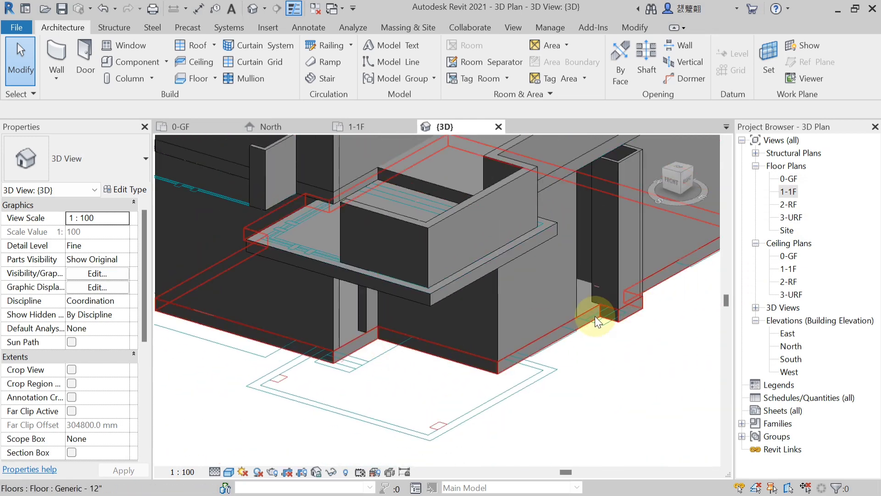
Return to the floor plans, open 0-GF, and examine the entry steps marked UP between the pooja and the kitchen wall
double_click(792, 187)
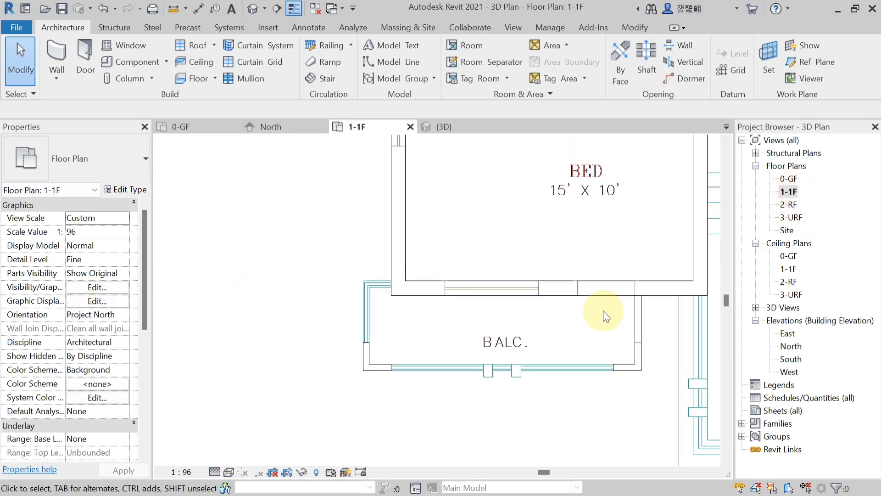
scroll(603, 310, "down", 6)
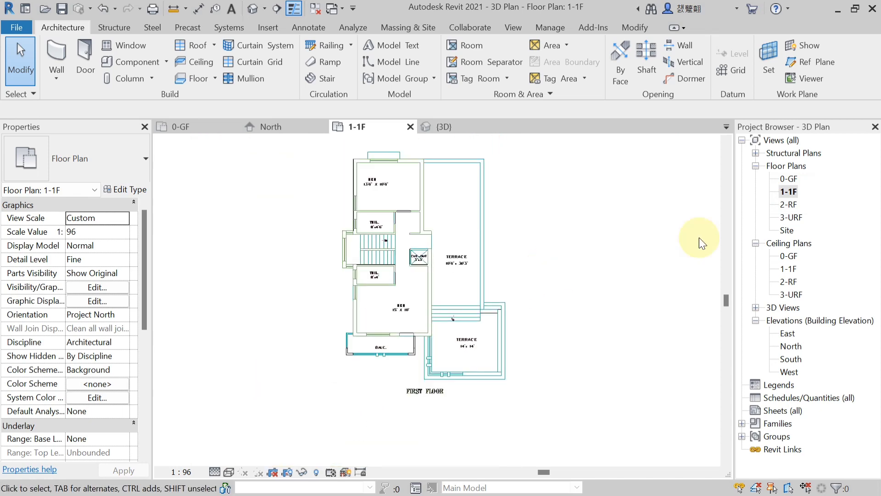
double_click(789, 178)
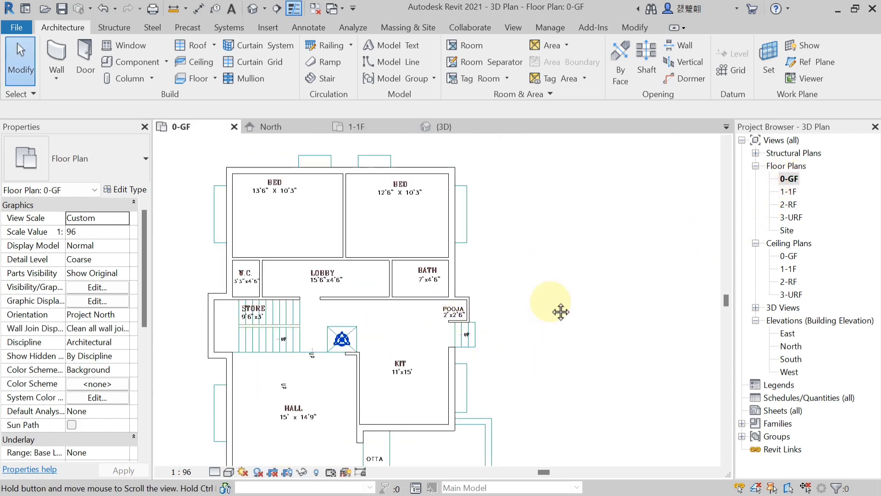
middle_click_drag(561, 312, 606, 237)
scroll(526, 276, "up", 4)
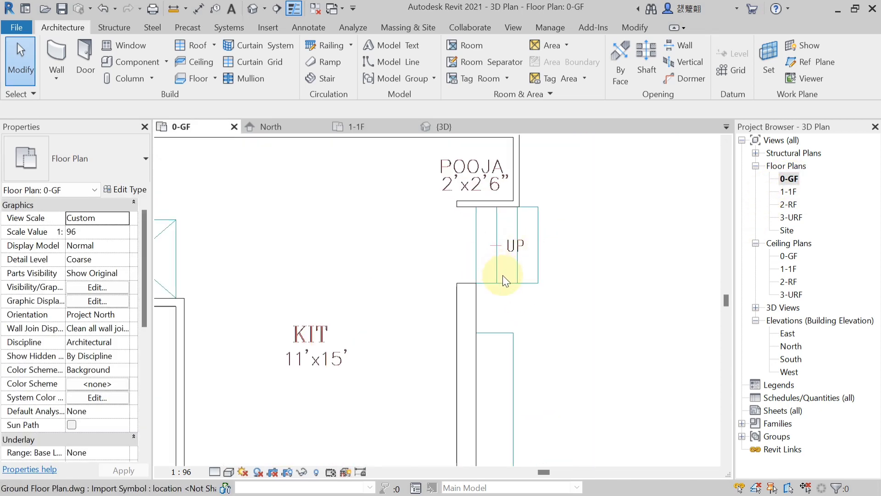
scroll(508, 290, "down", 2)
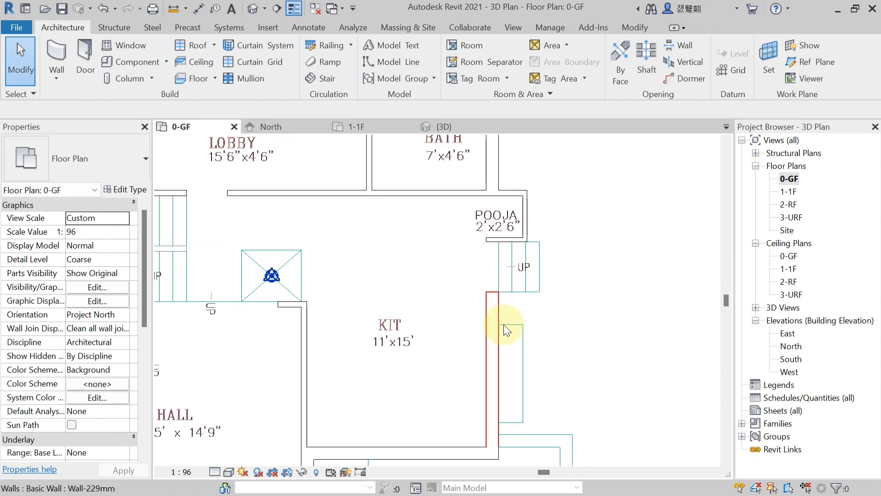
scroll(520, 305, "down", 1)
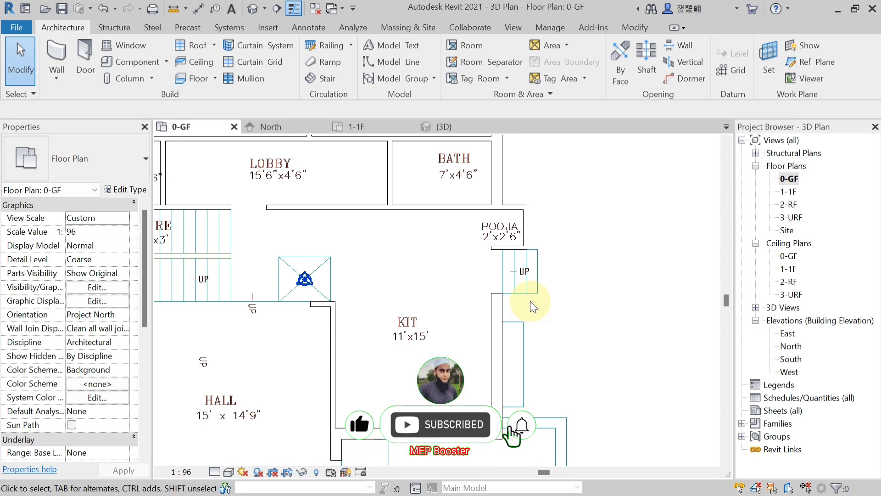
middle_click_drag(530, 301, 572, 299)
scroll(558, 280, "up", 3)
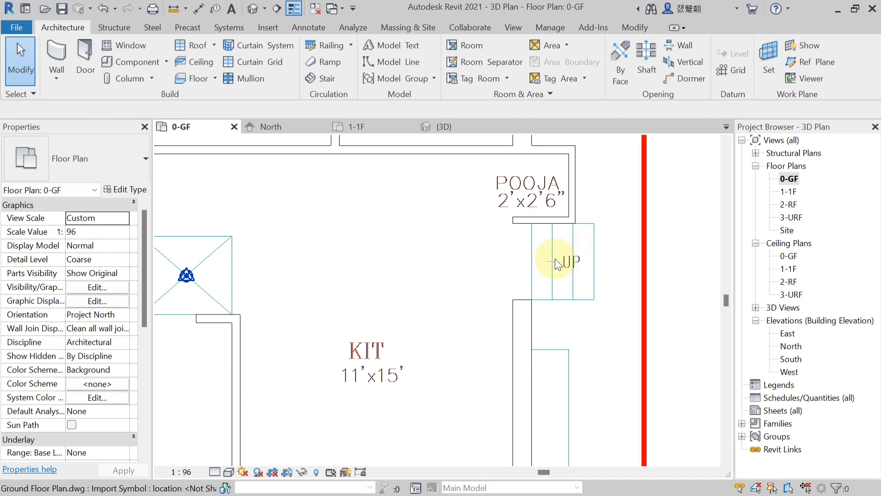
scroll(594, 284, "down", 3)
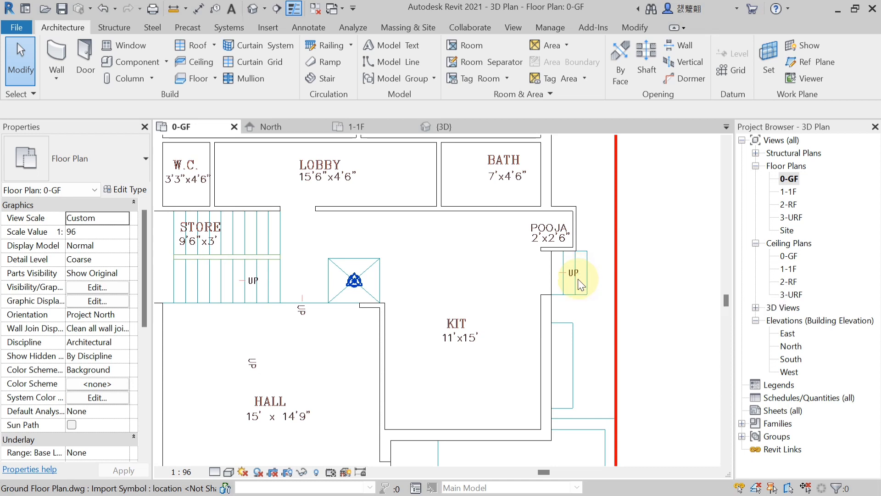
scroll(582, 280, "up", 4)
middle_click_drag(622, 292, 525, 298)
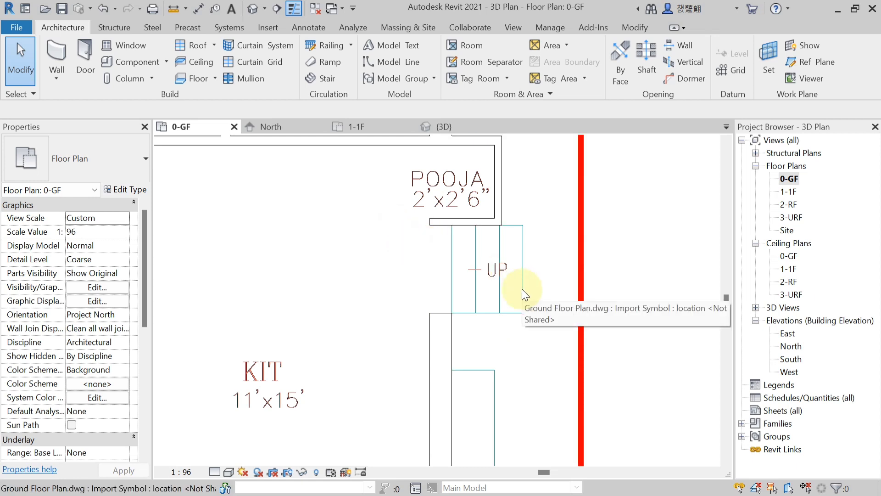
scroll(506, 233, "up", 2)
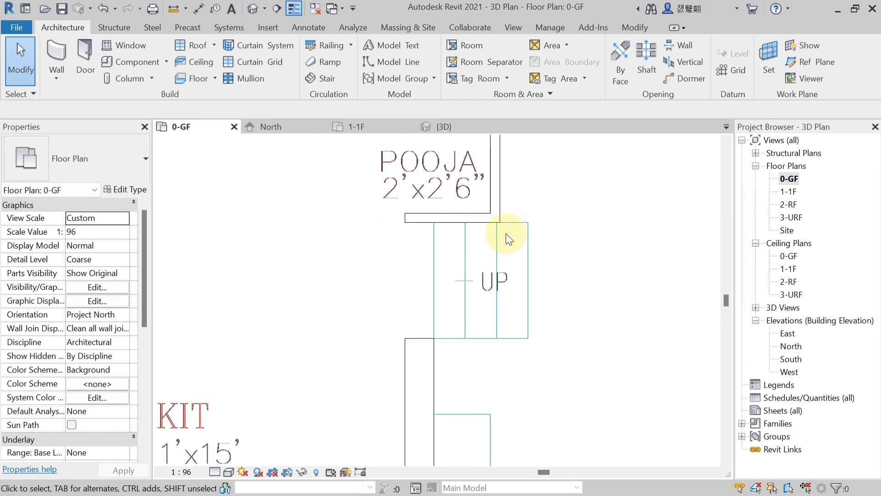
mouse_move(513, 283)
middle_mouse_down()
mouse_move(532, 301)
mouse_move(528, 291)
middle_mouse_up()
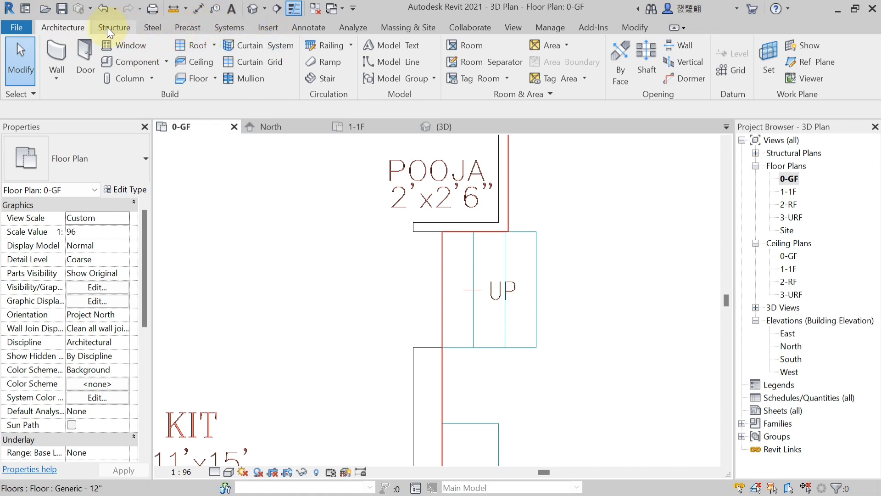
left_click(214, 78)
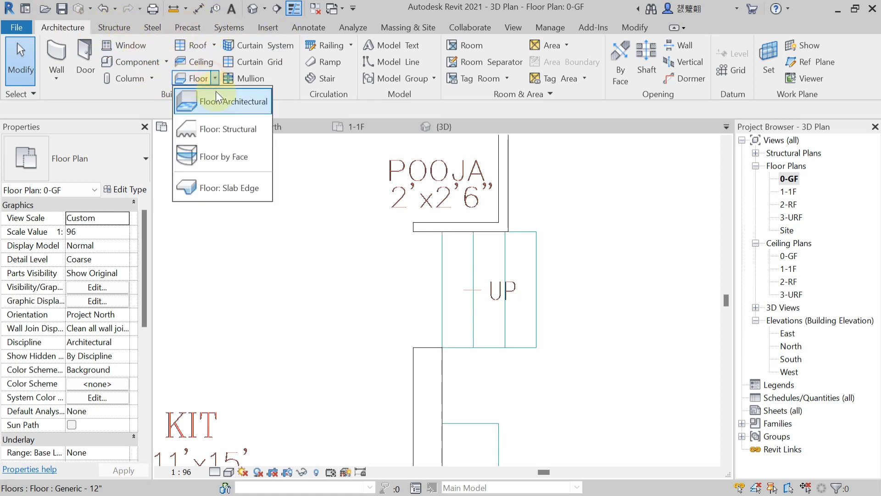
left_click(218, 105)
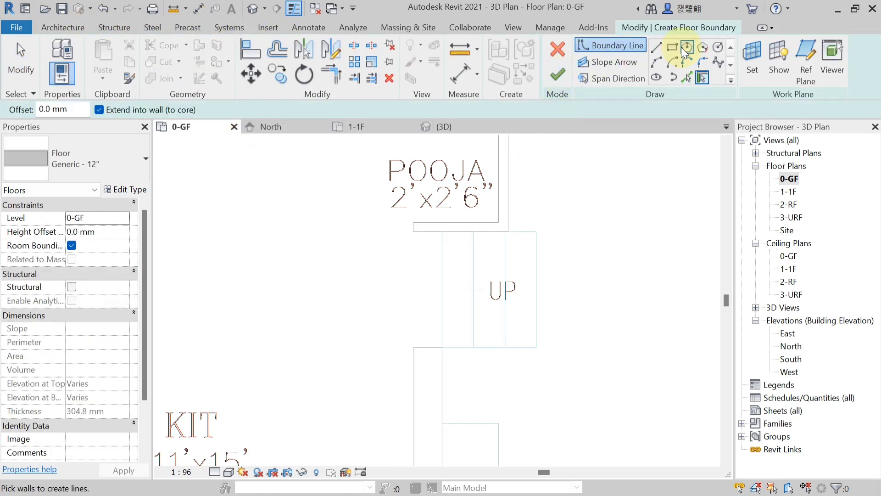
left_click(536, 231)
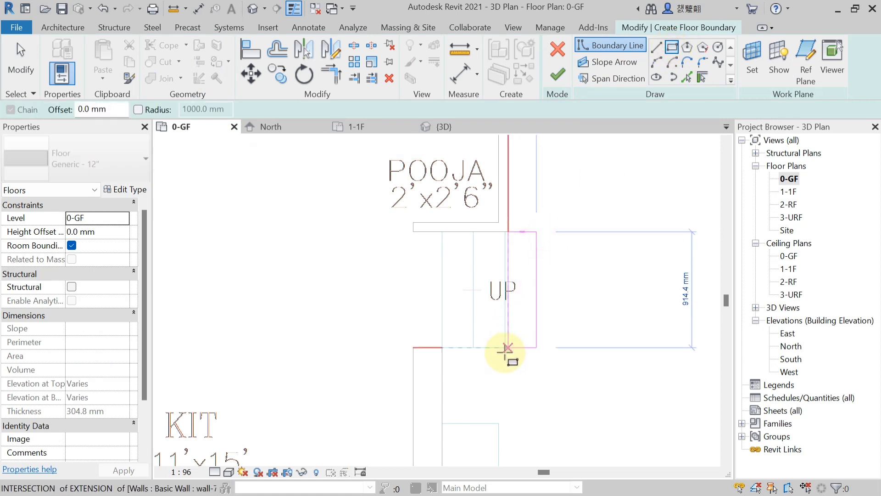
scroll(505, 347, "up", 2)
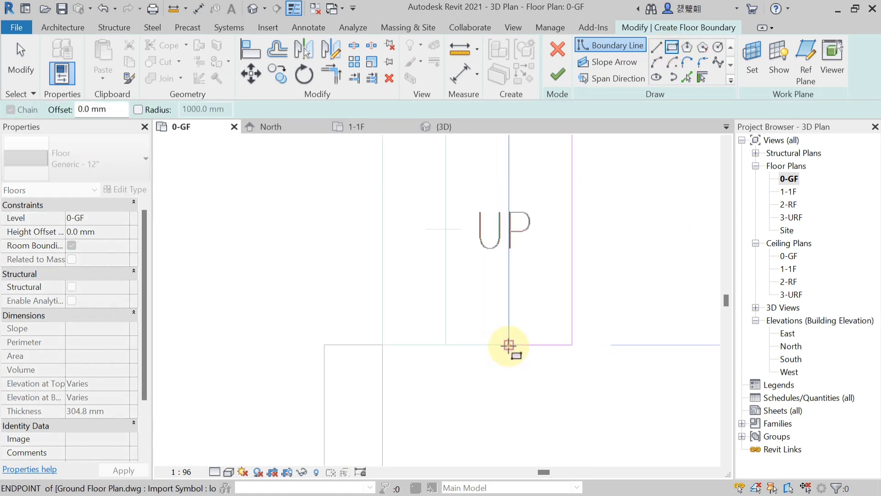
scroll(500, 339, "down", 2)
scroll(422, 321, "down", 1)
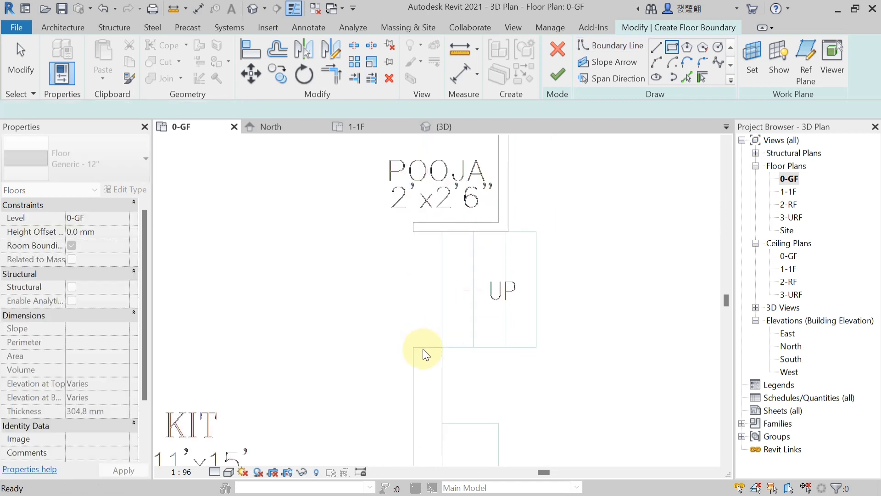
left_click(439, 346)
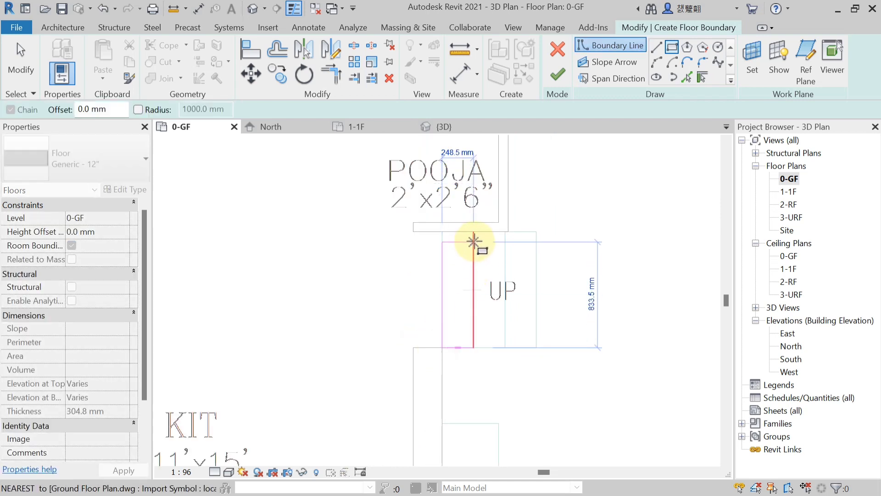
scroll(475, 231, "up", 3)
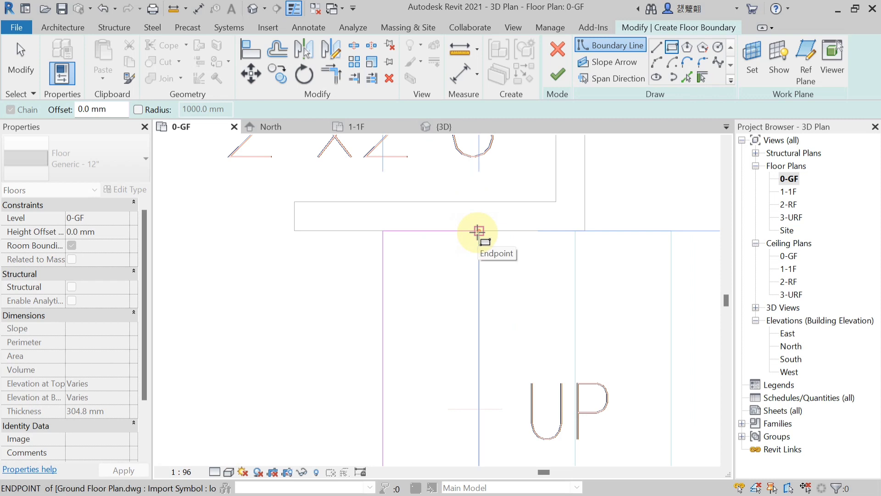
scroll(477, 231, "down", 2)
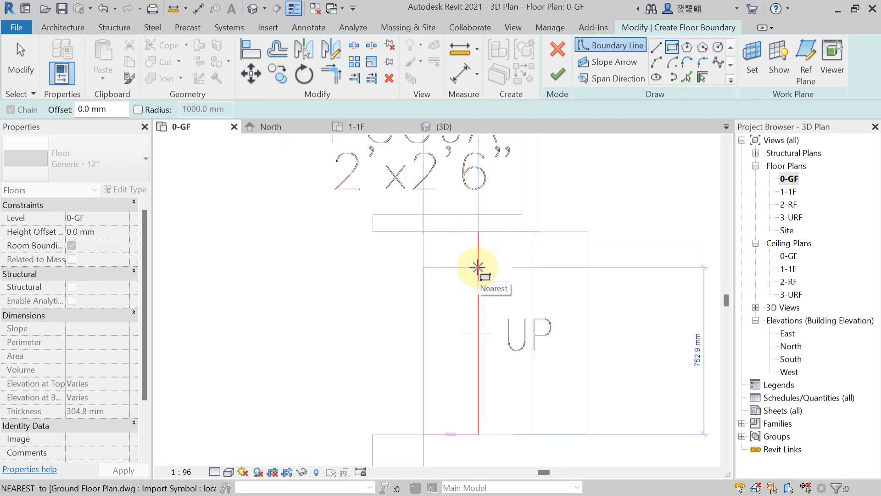
scroll(478, 267, "down", 1)
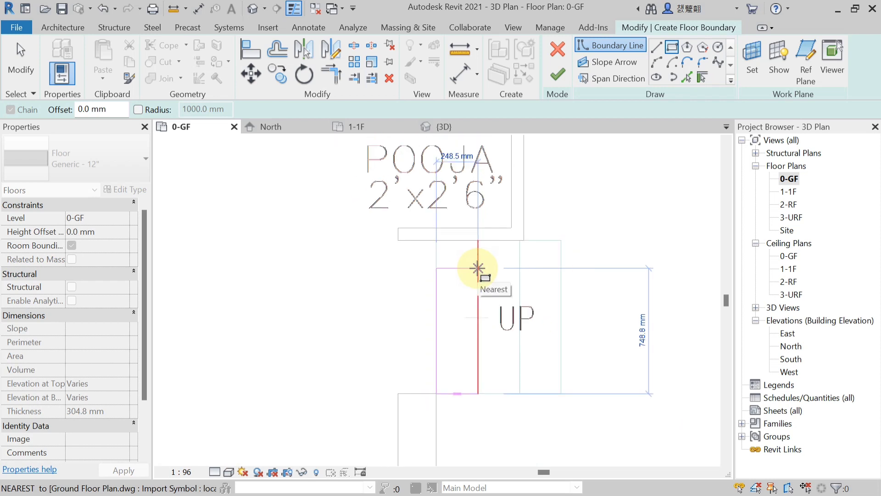
key("Escape")
scroll(462, 301, "down", 1)
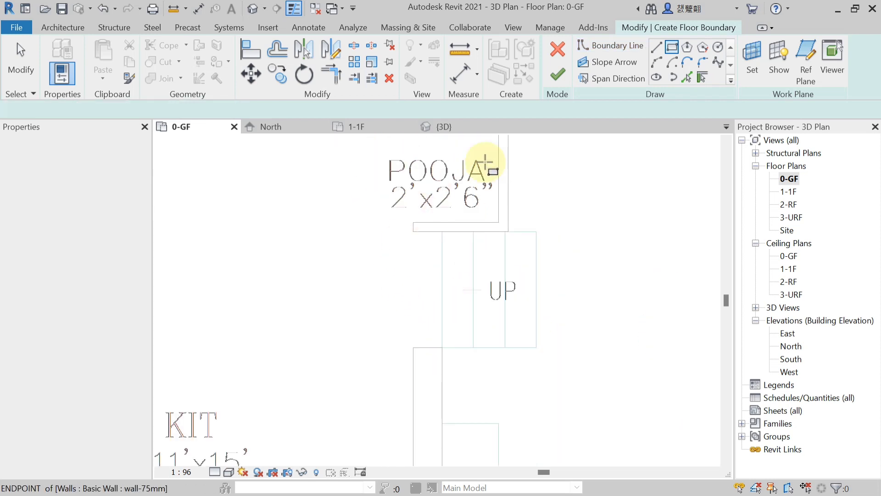
left_click(558, 49)
key("Escape")
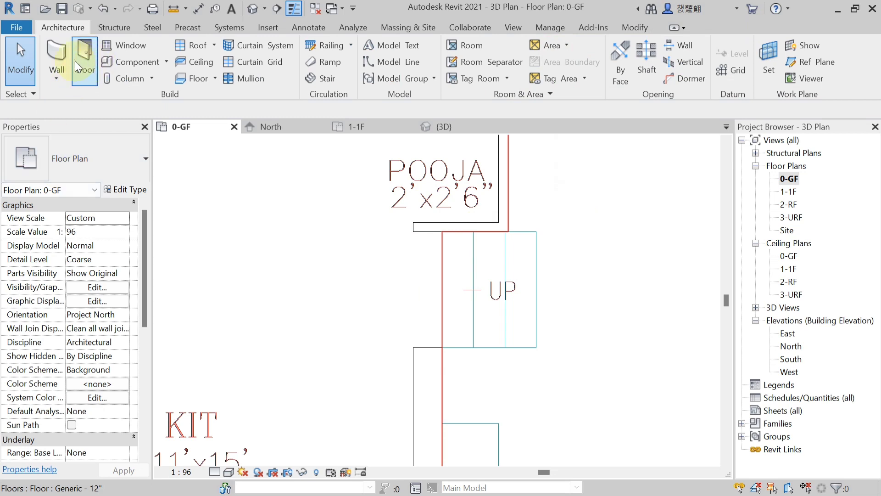
Start an architectural floor on 0-GF and duplicate the Generic - 12" type as Floor 101.6
left_click(214, 78)
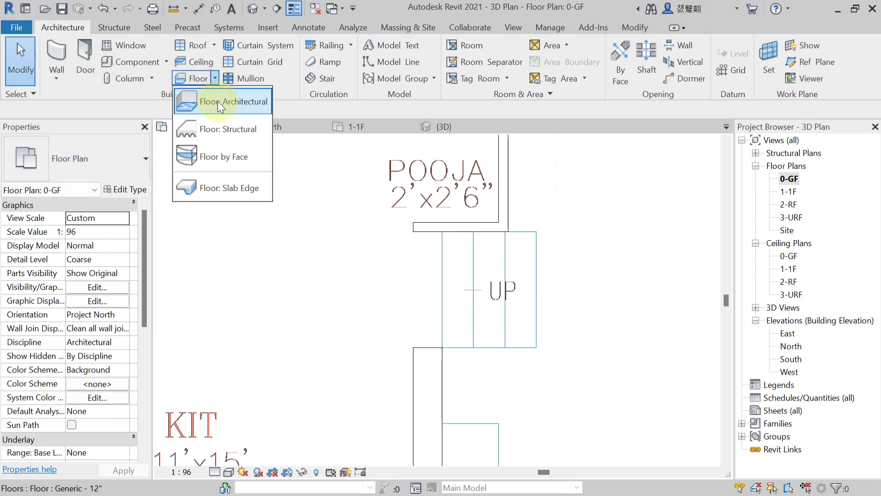
left_click(218, 101)
left_click(127, 191)
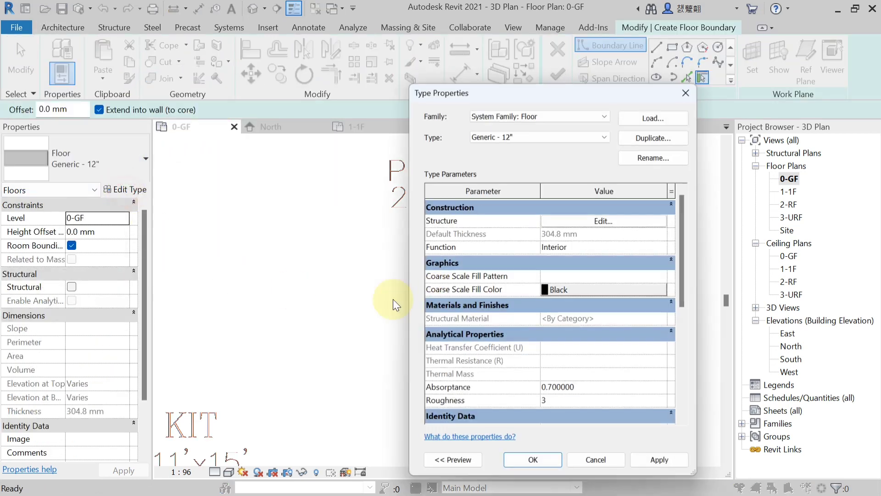
left_click(644, 134)
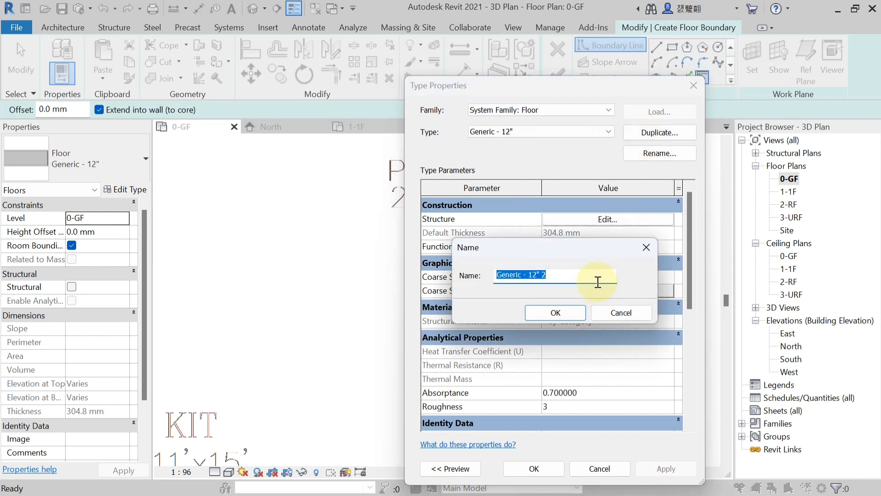
type("Floor 101.6")
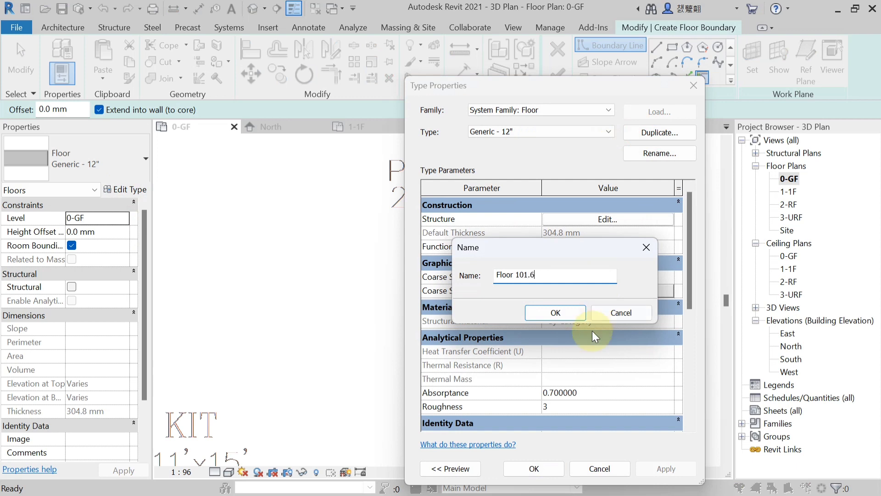
left_click(555, 315)
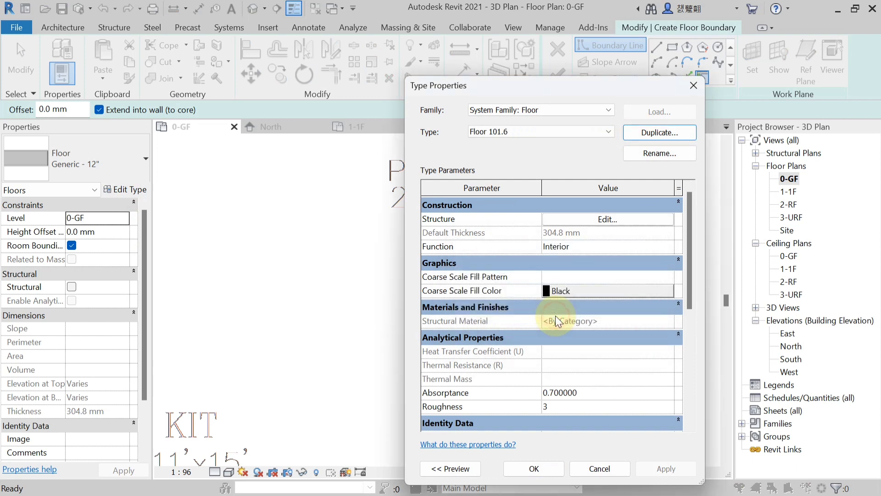
Set the structure layer thickness of the Floor 101.6 type to 101.6 mm
left_click(580, 220)
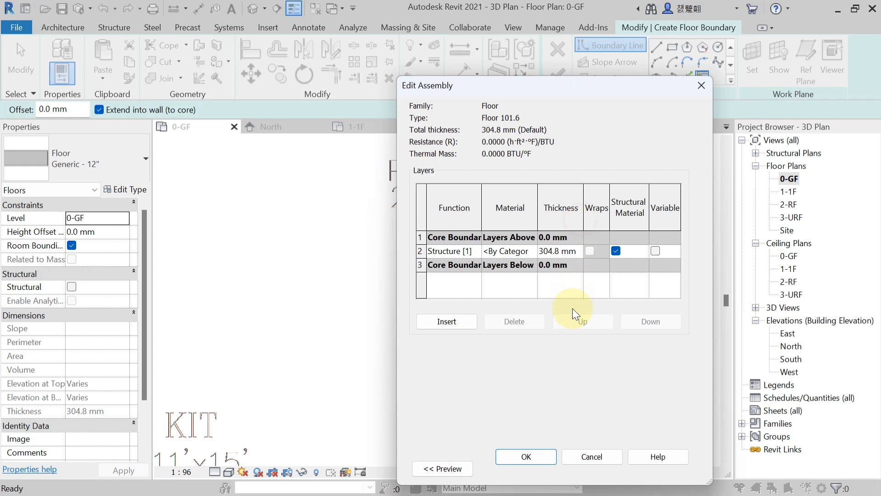
left_click(577, 253)
type("101")
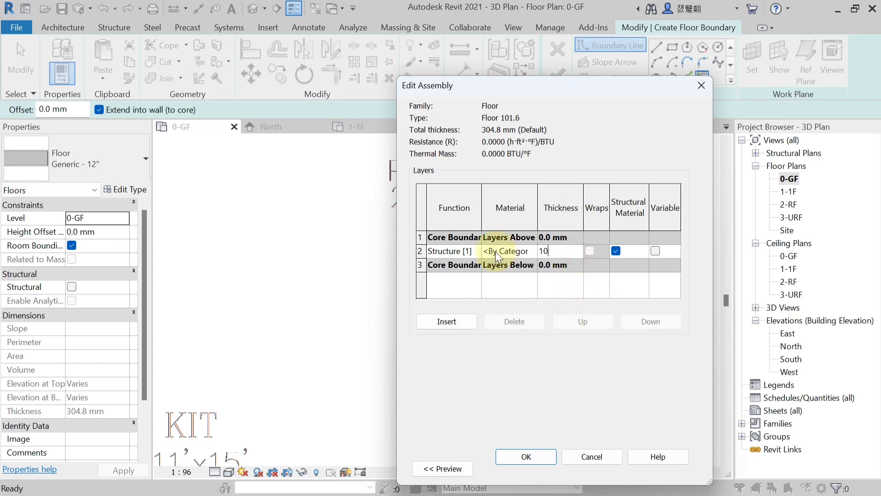
type(".6")
left_click(526, 456)
left_click(523, 462)
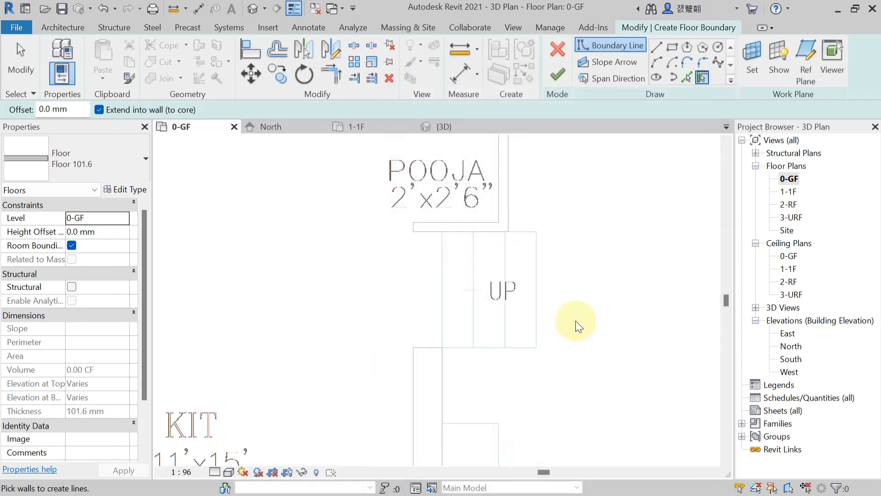
Create the entry step nearest the house beside the pooja as a rectangular floor, 914.4 mm long, and check it in 3D
left_click(672, 46)
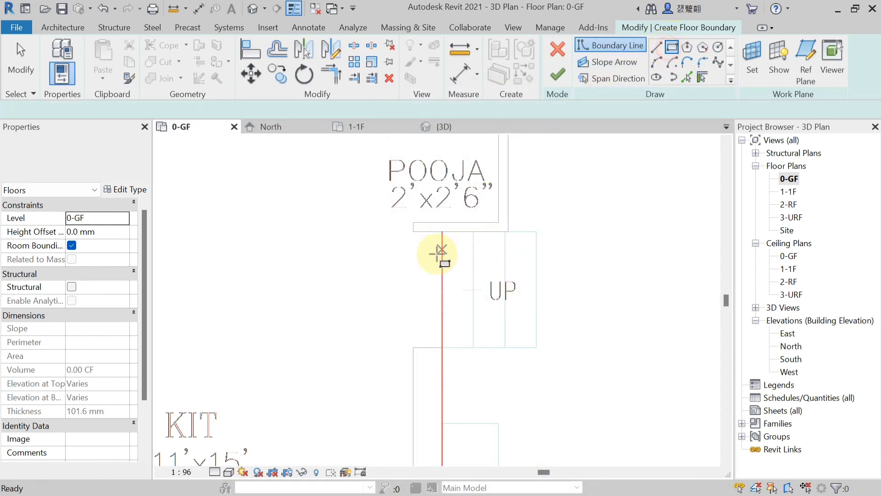
left_click(442, 232)
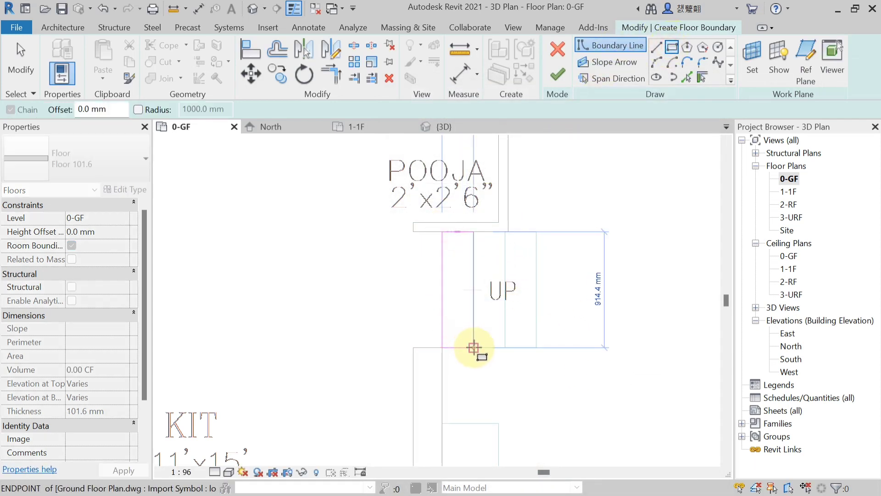
left_click(474, 347)
left_click(558, 74)
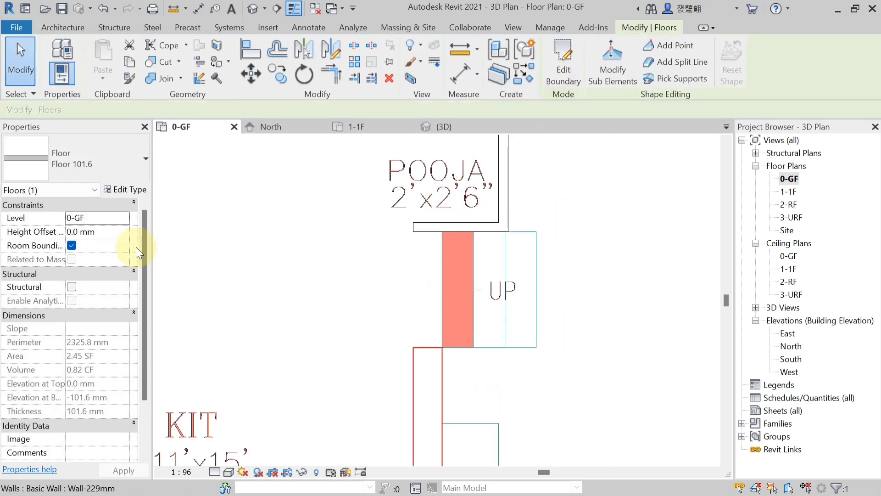
left_click(343, 136)
left_click(469, 127)
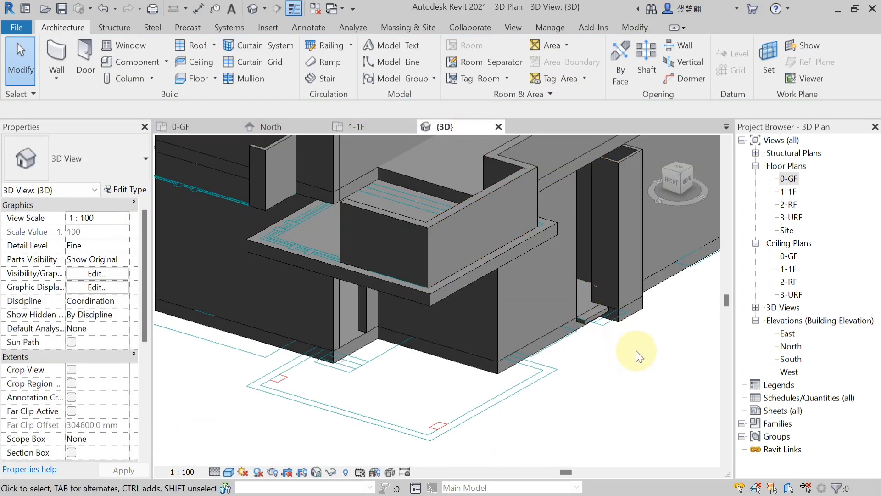
middle_click_drag(635, 350, 529, 282, "shift")
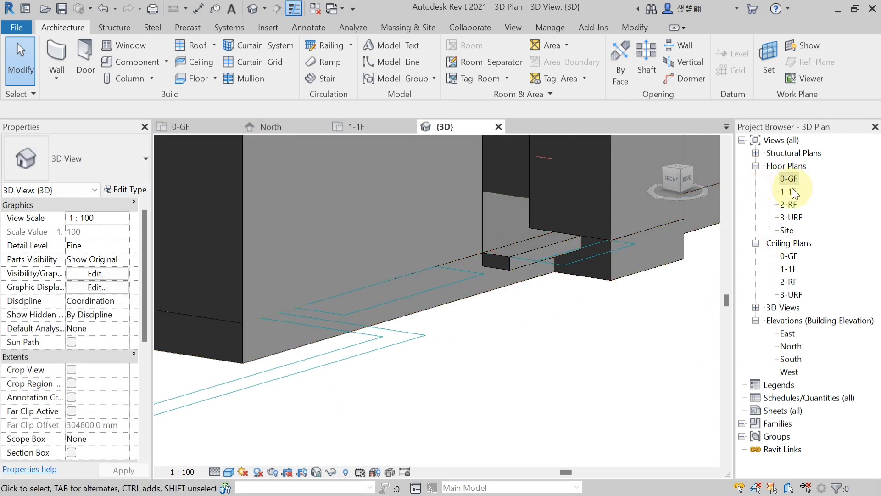
On 0-GF, create the middle entry step as a 914.4 mm long Floor 101.6 rectangle at height offset -101.6 mm and check it in 3D
double_click(789, 179)
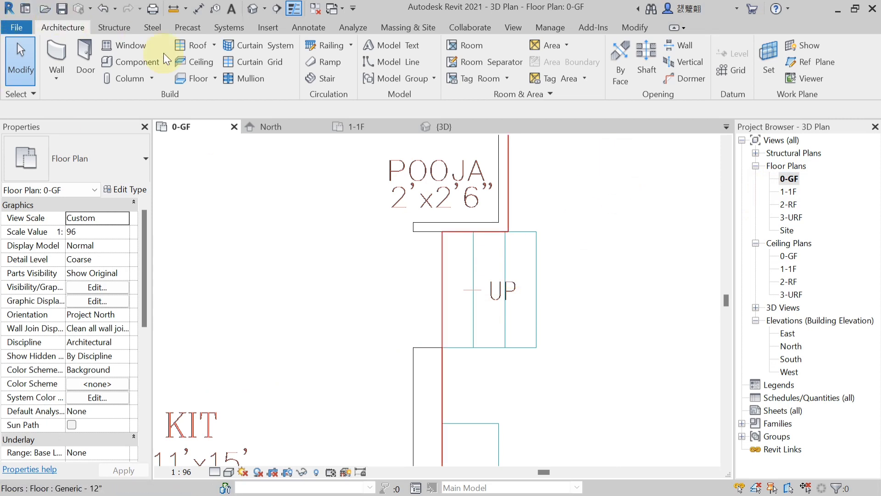
left_click(216, 78)
left_click(214, 99)
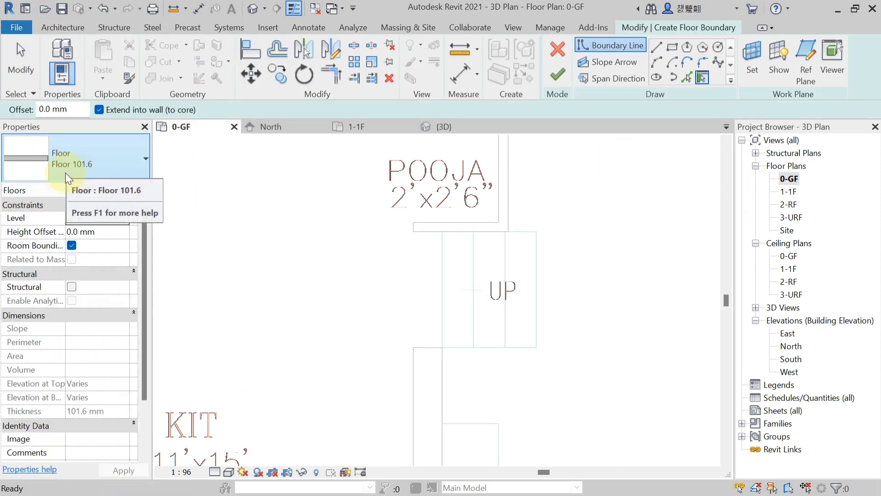
left_click(673, 48)
left_click(124, 232)
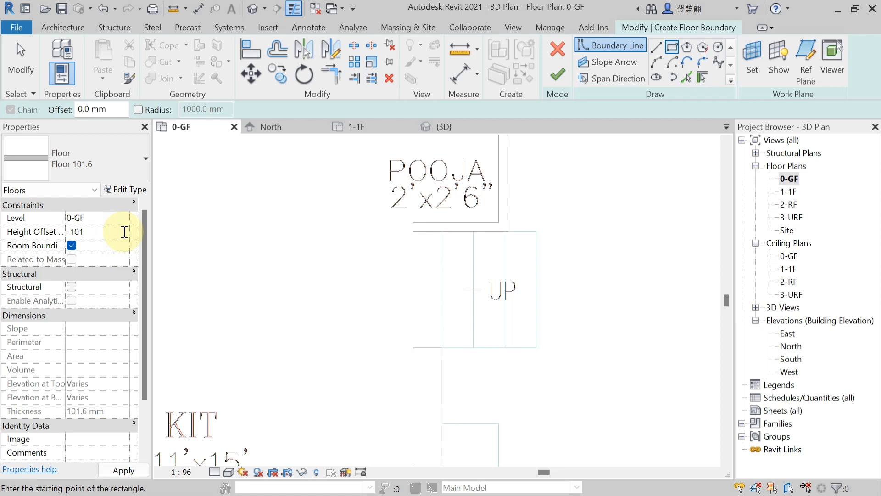
type("-101.6")
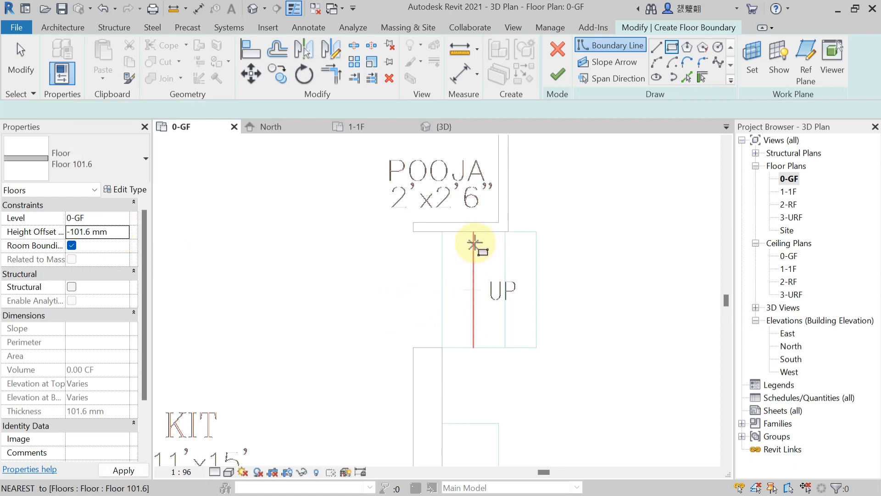
left_click(475, 232)
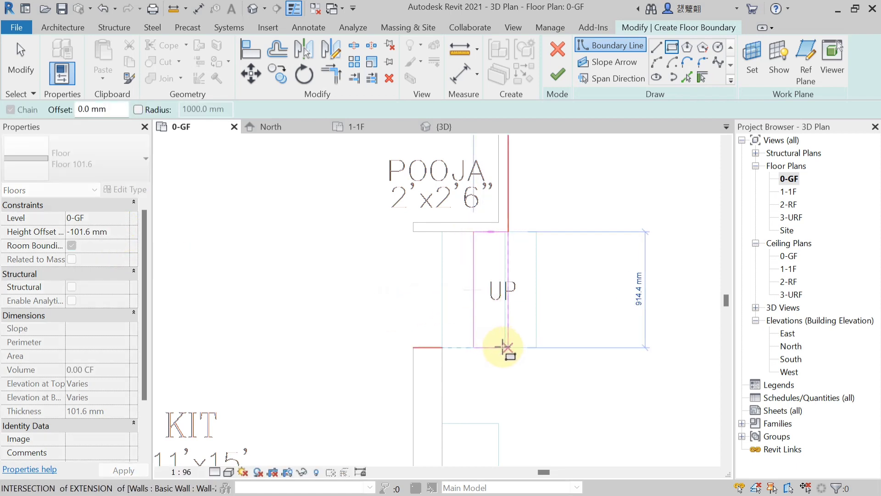
scroll(507, 349, "up", 2)
scroll(503, 344, "up", 1)
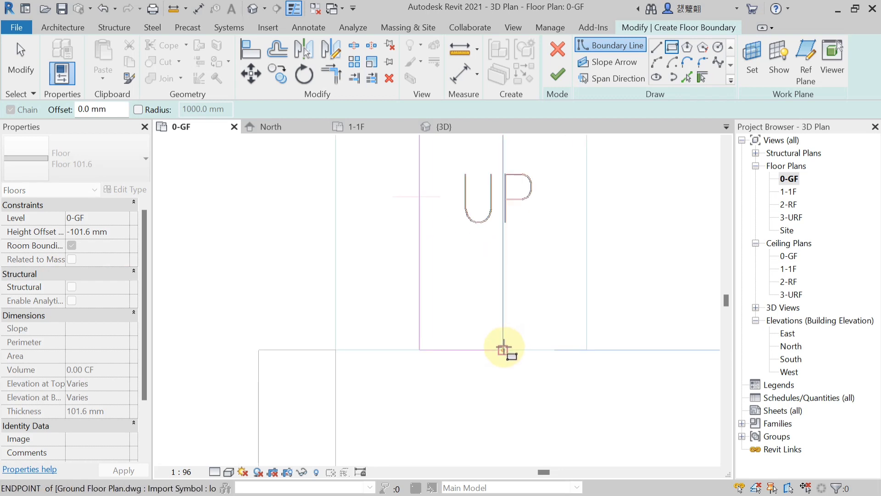
left_click(504, 349)
key("Escape")
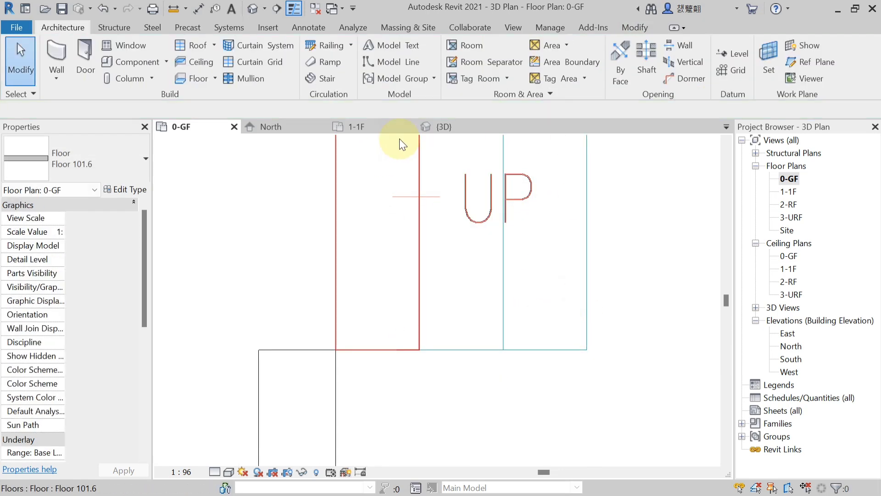
left_click(441, 126)
middle_click_drag(586, 314, 486, 321, "shift")
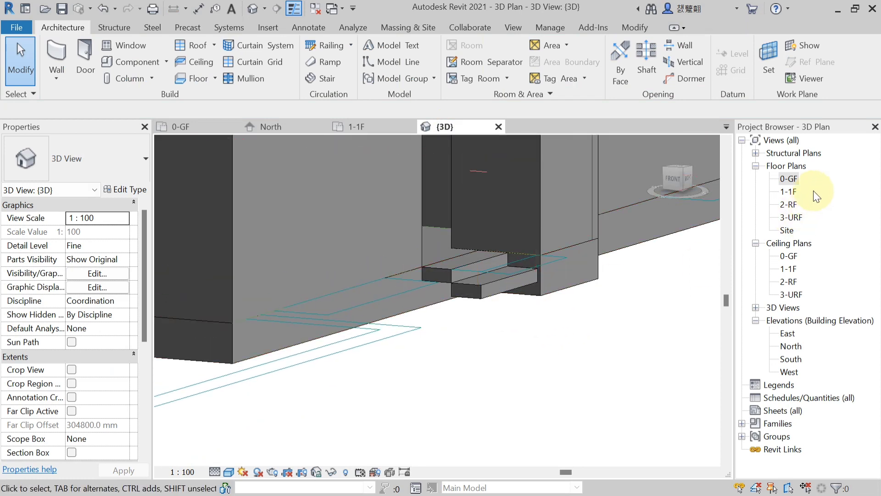
On 0-GF, create the outermost entry step beside the pooja as a Floor 101.6 rectangle with a height offset of -203.2 mm
double_click(790, 179)
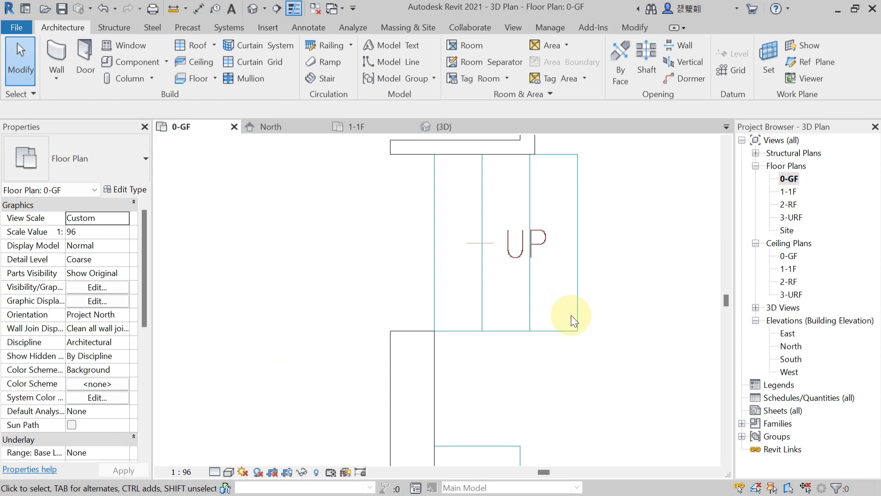
mouse_move(570, 314)
middle_mouse_down()
mouse_move(584, 350)
mouse_move(584, 302)
middle_mouse_up()
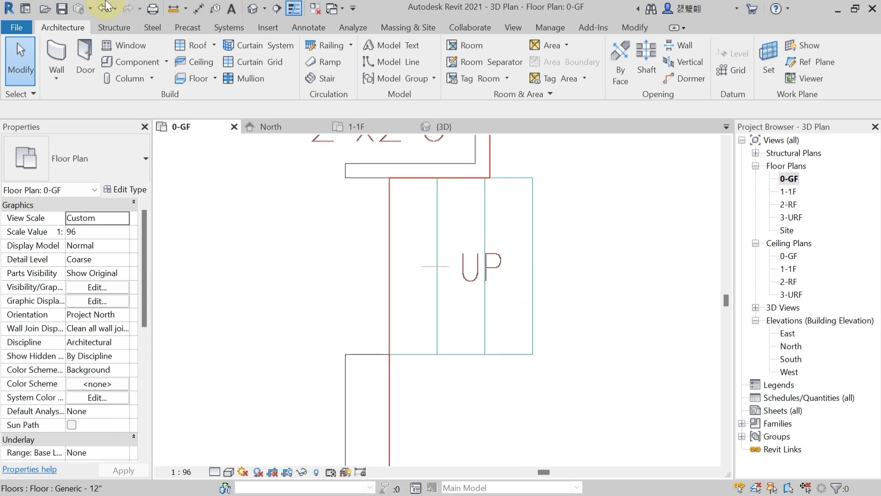
left_click(214, 79)
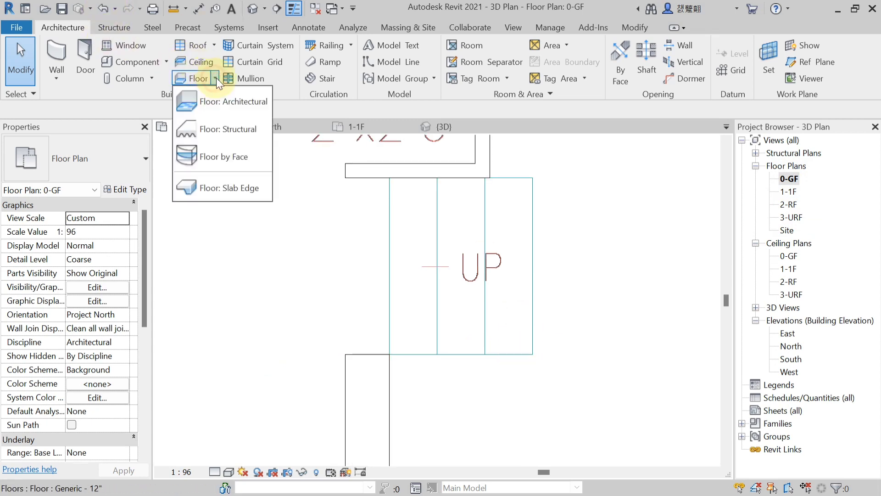
left_click(232, 113)
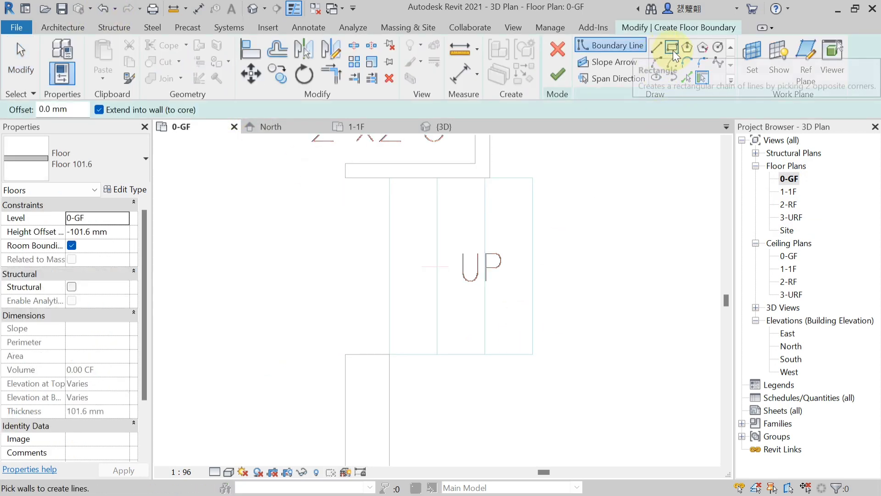
left_click(120, 230)
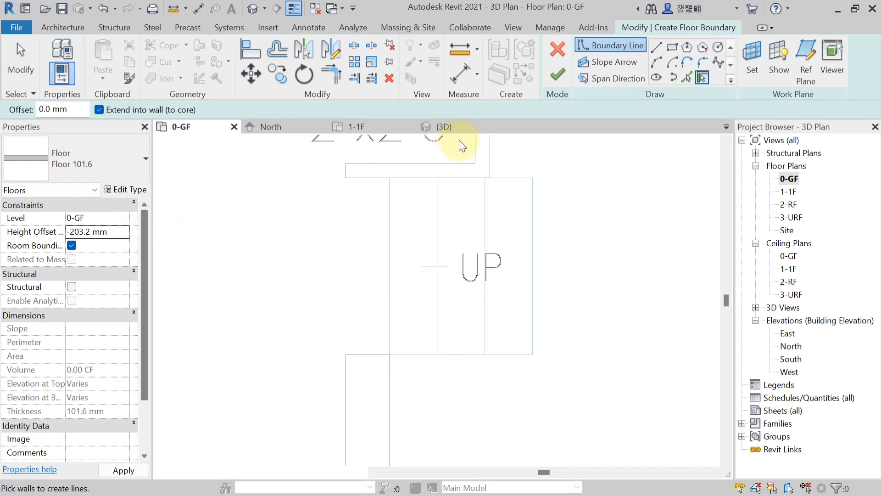
left_click(673, 50)
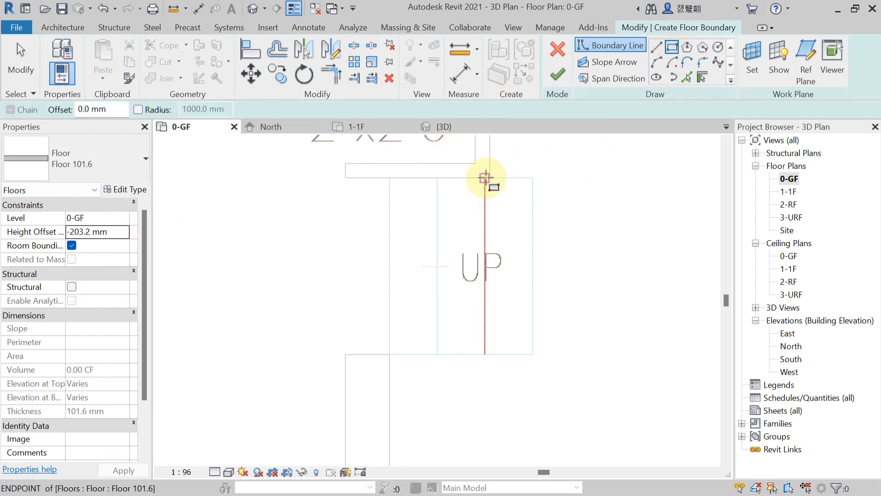
left_click(485, 177)
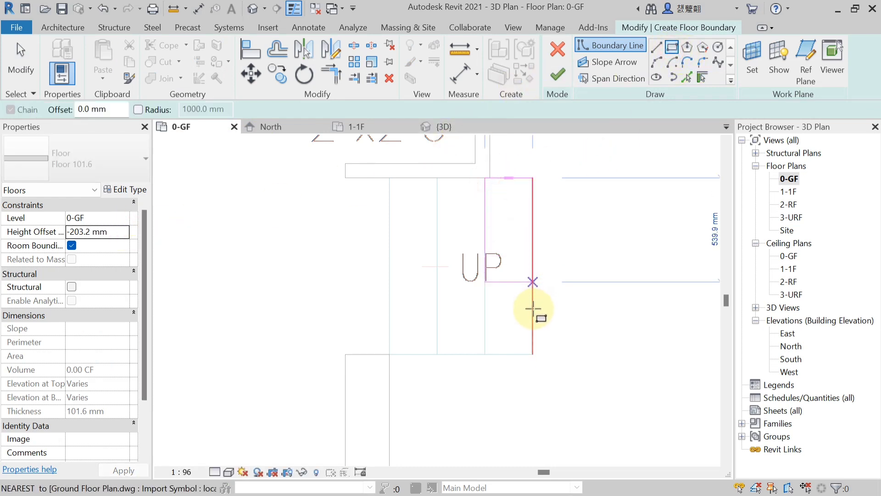
left_click(532, 354)
left_click(557, 75)
left_click(592, 299)
scroll(592, 300, "down", 2)
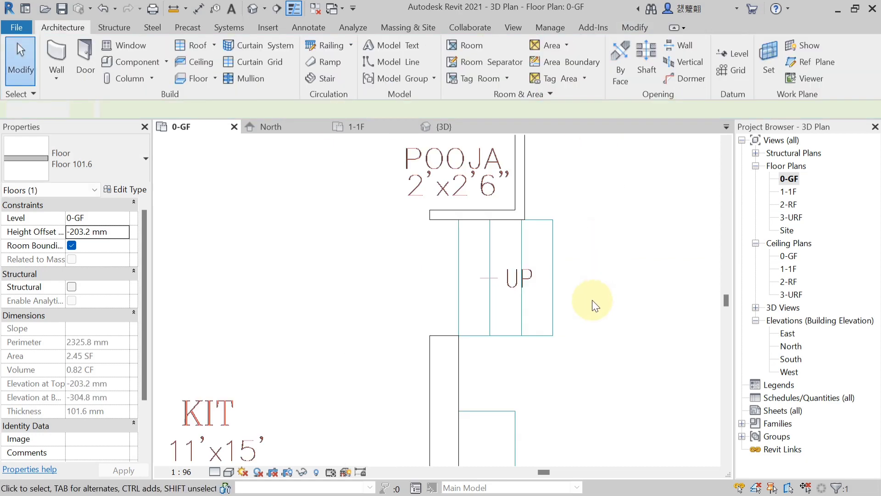
Examine the entry steps beside the pooja and the front entrance area near the porch in the 3D view
left_click(459, 128)
mouse_move(616, 373)
middle_mouse_down("shift")
mouse_move(596, 344)
mouse_move(605, 363)
mouse_move(613, 336)
mouse_move(615, 375)
middle_mouse_up("shift")
scroll(452, 417, "up", 3)
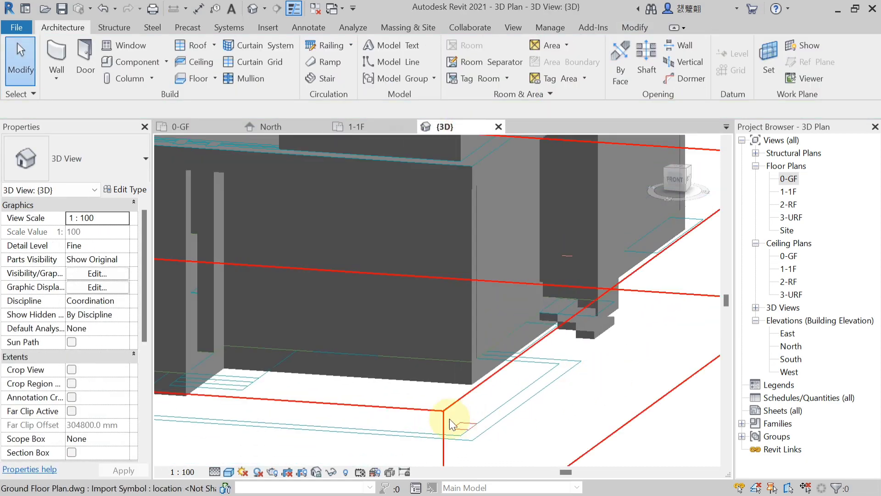
scroll(417, 329, "up", 2)
middle_click_drag(417, 328, 429, 399, "shift")
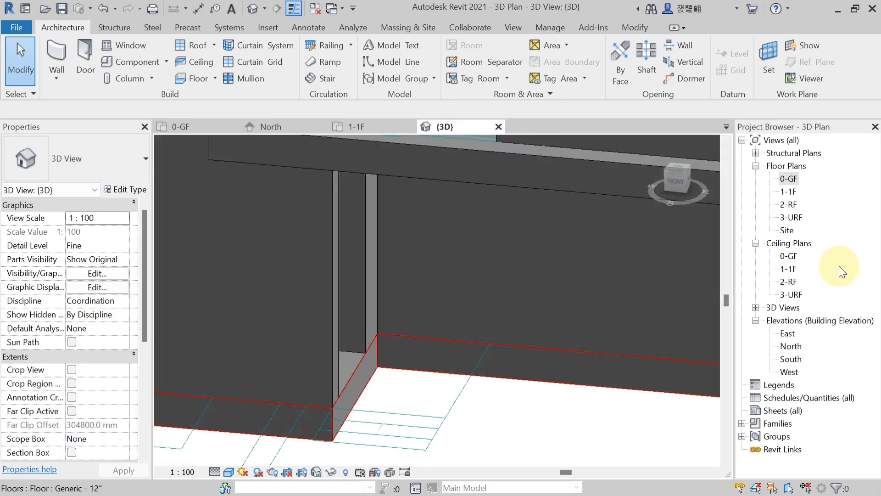
Return to the 0-GF plan and examine the UP steps between OTTA and the porch
double_click(793, 179)
scroll(549, 272, "down", 5)
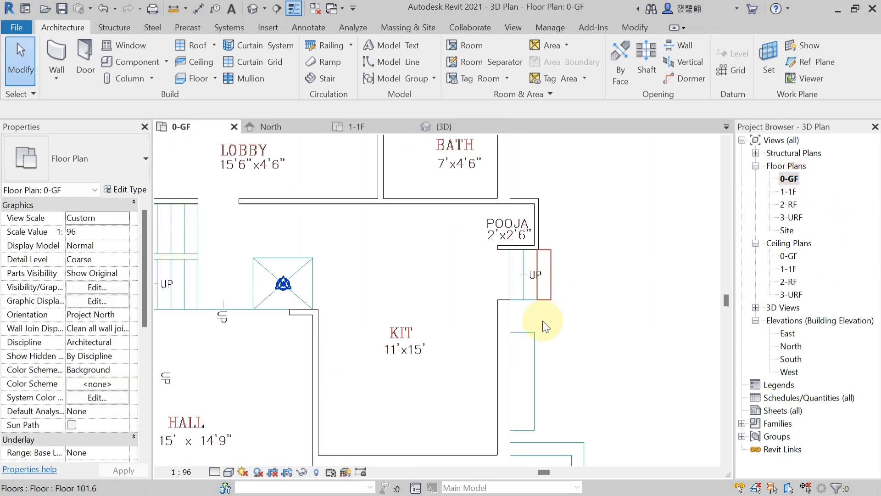
middle_click_drag(607, 322, 624, 167)
scroll(481, 378, "up", 2)
middle_click_drag(483, 341, 463, 337)
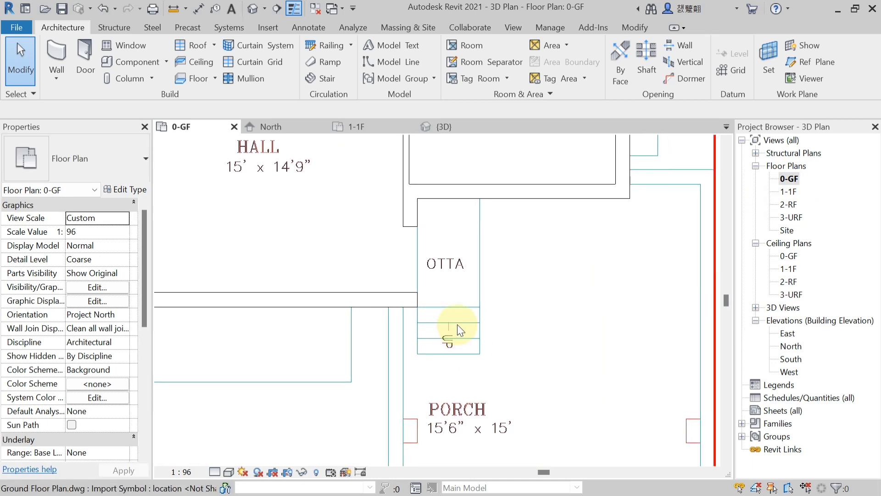
scroll(470, 342, "up", 1)
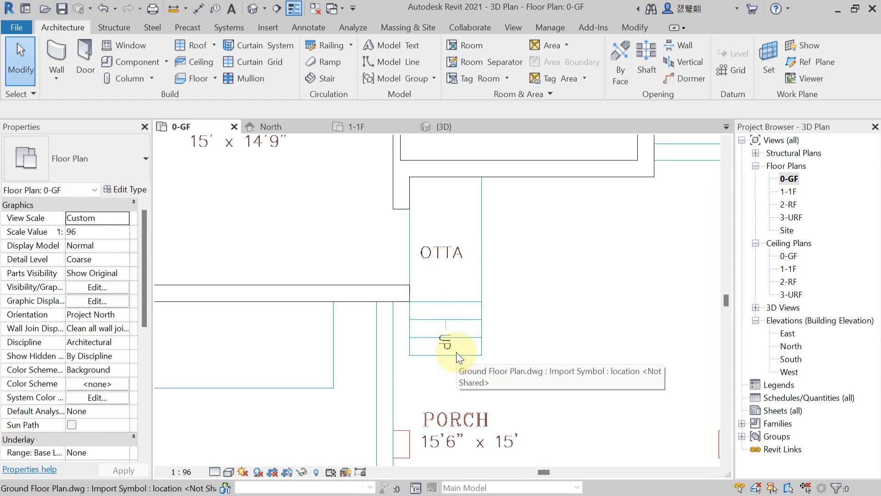
scroll(457, 353, "up", 2)
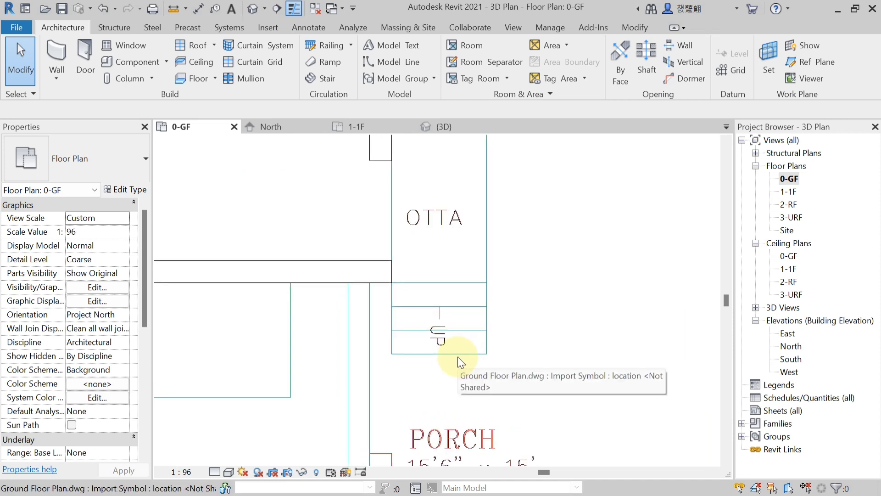
On 0-GF, create the OTTA floor as a Floor 101.6 rectangle of about 994 by 1719 mm with a height offset of 0
left_click(214, 78)
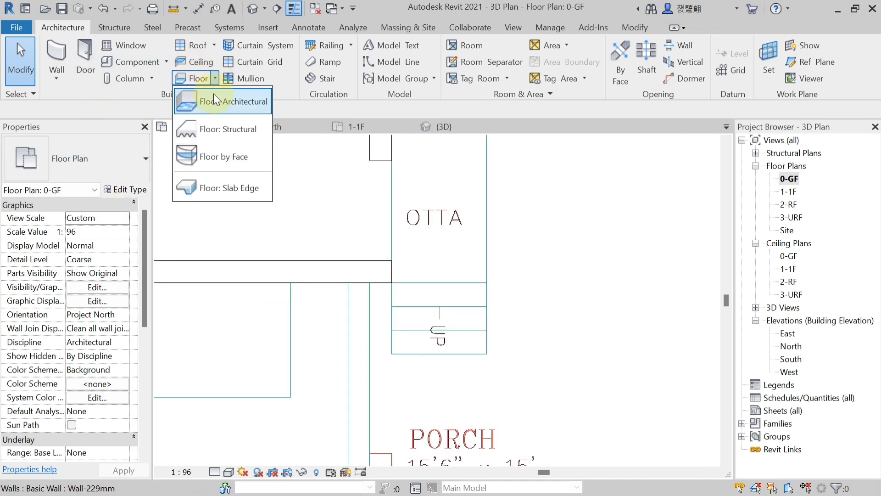
left_click(215, 100)
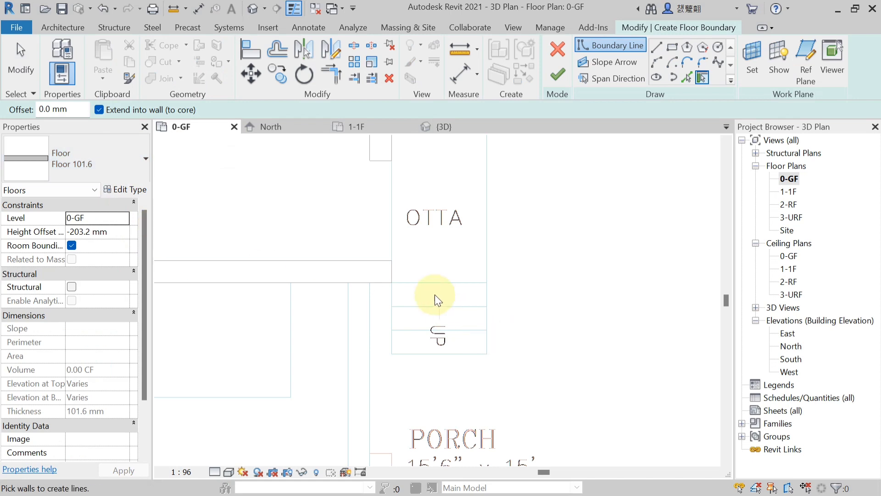
scroll(433, 296, "up", 2)
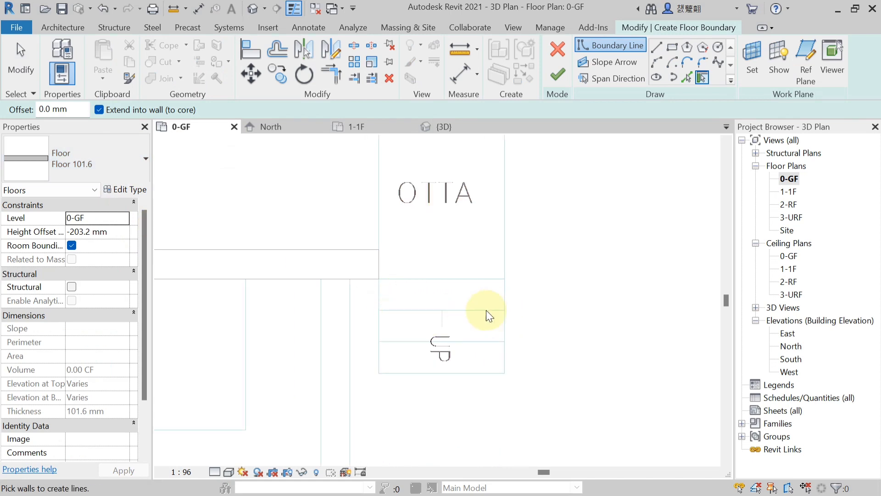
middle_click_drag(373, 307, 405, 318)
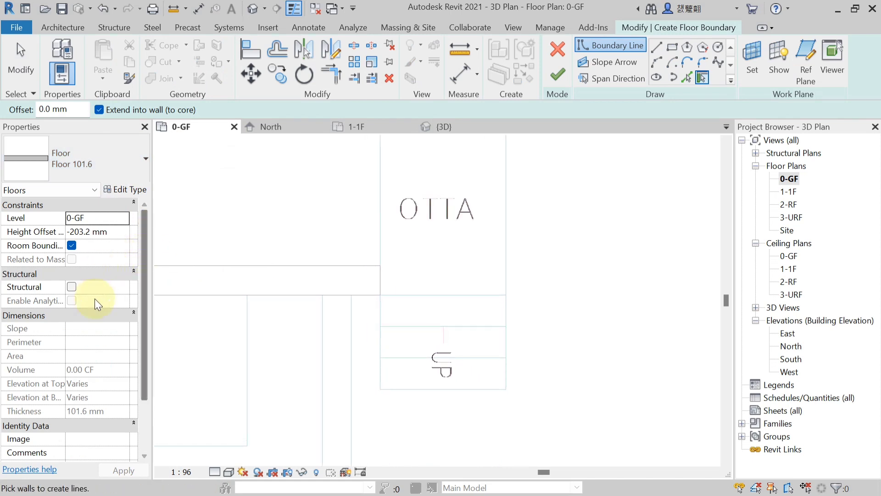
left_click(124, 232)
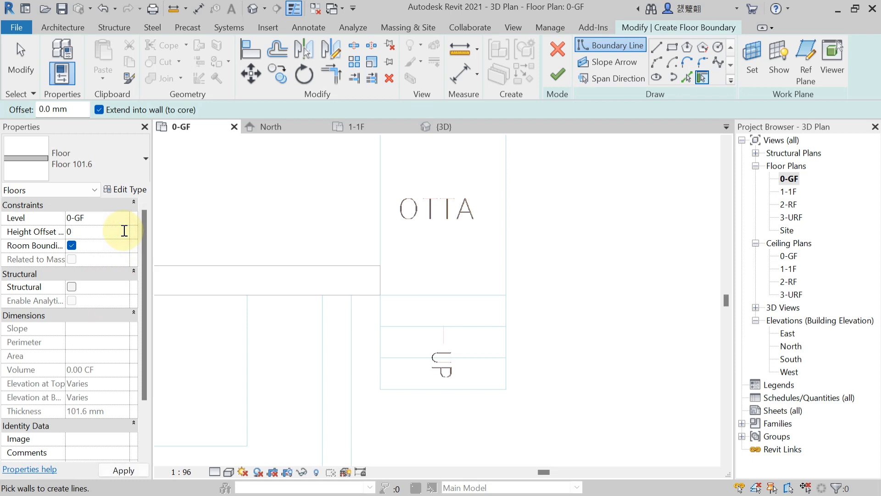
type("0")
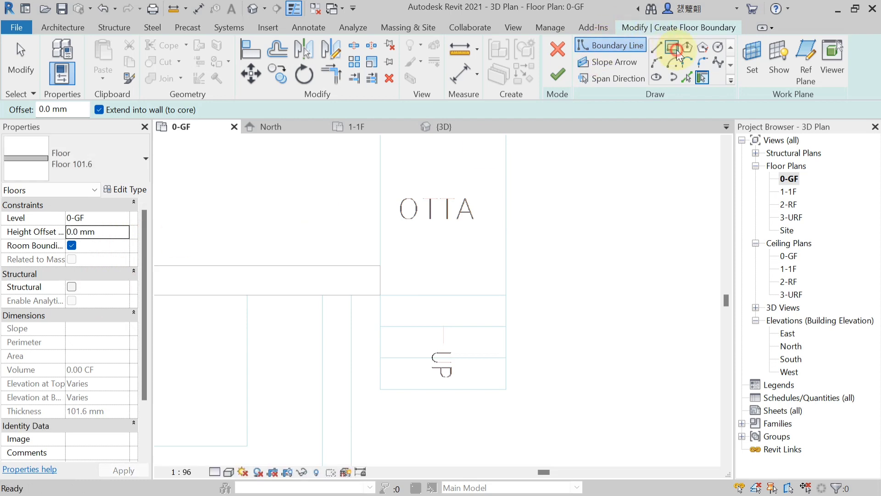
left_click(678, 54)
left_click(506, 294)
middle_click_drag(425, 307, 442, 451)
left_click(397, 222)
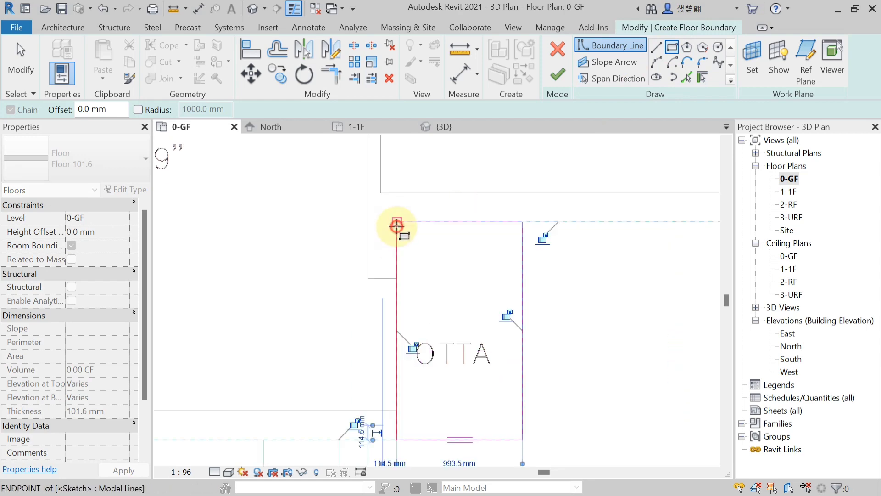
left_click(557, 76)
scroll(560, 272, "down", 2)
key("Escape")
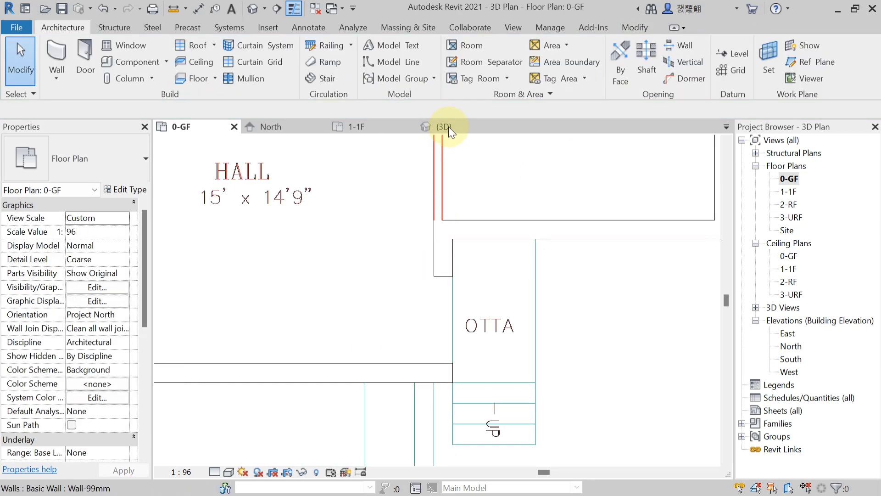
Inspect the OTTA floor from below in the 3D view, and return to the 0-GF plan
left_click(449, 127)
middle_click_drag(495, 370, 388, 254, "shift")
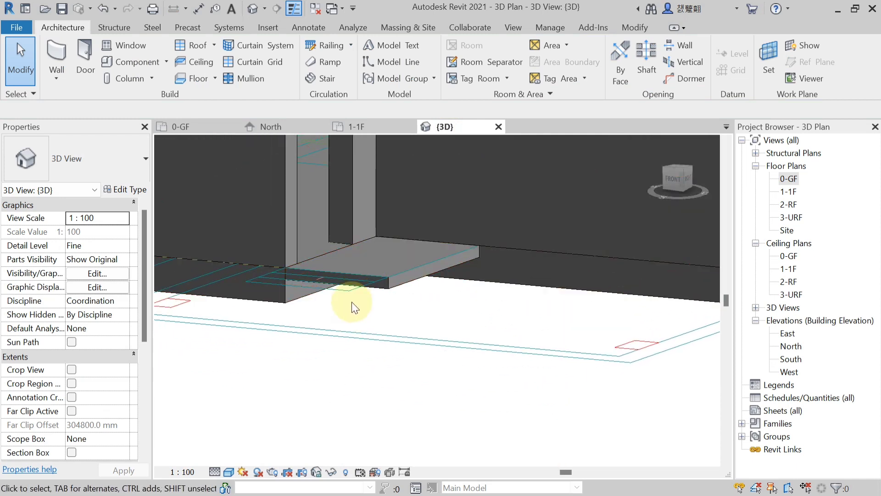
double_click(788, 179)
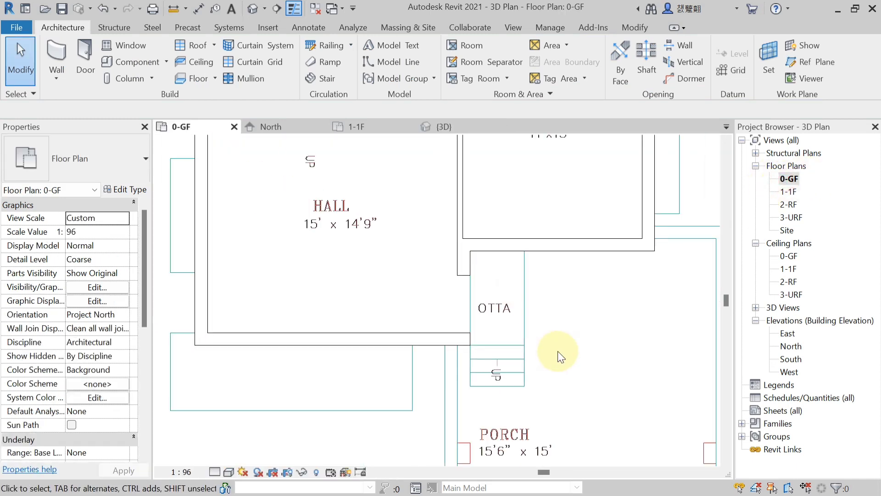
Create the middle UP step below OTTA as a Floor 101.6 rectangle of about 994 by 249 mm with height offset -101.6 mm
left_click(215, 78)
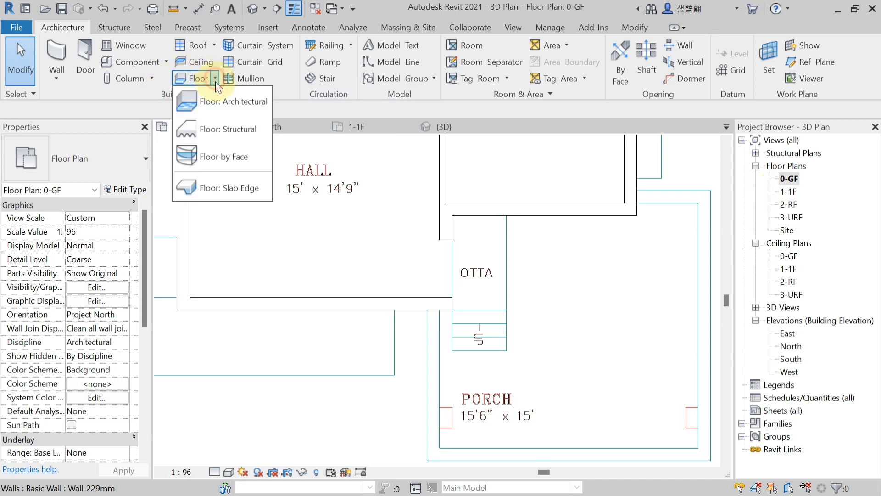
left_click(232, 101)
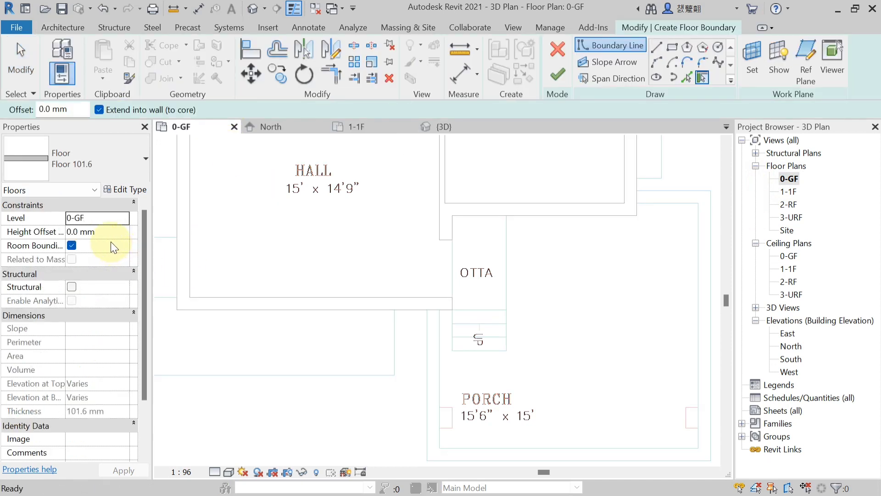
left_click(112, 231)
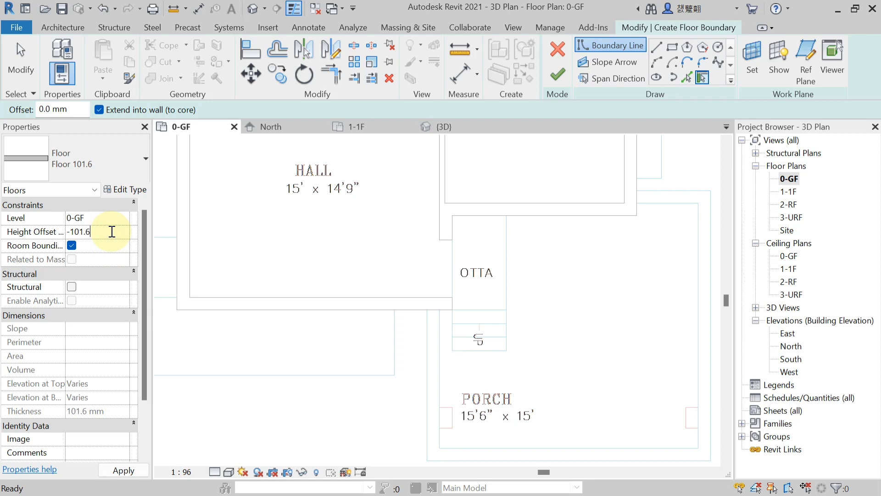
type("-101.6")
left_click(671, 47)
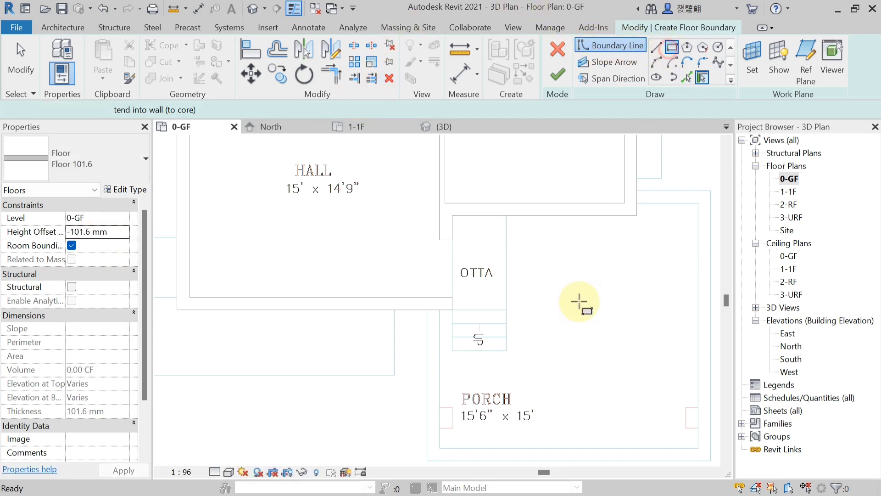
scroll(477, 338, "up", 4)
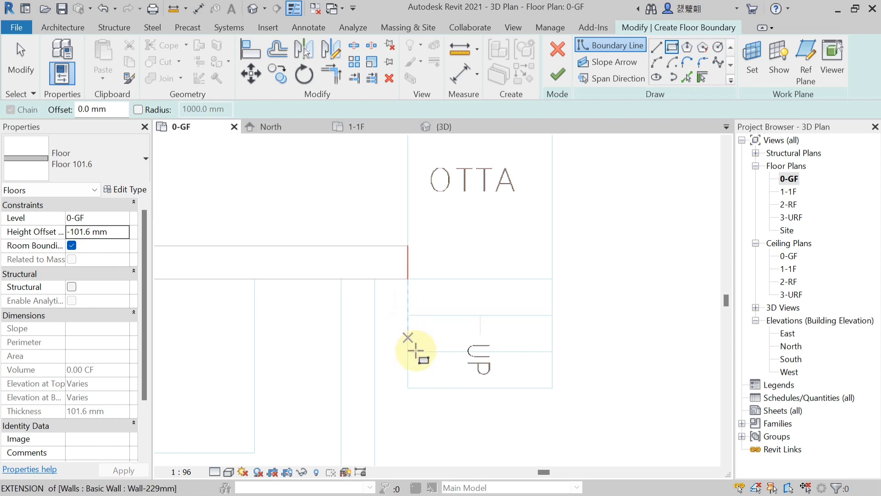
left_click(409, 353)
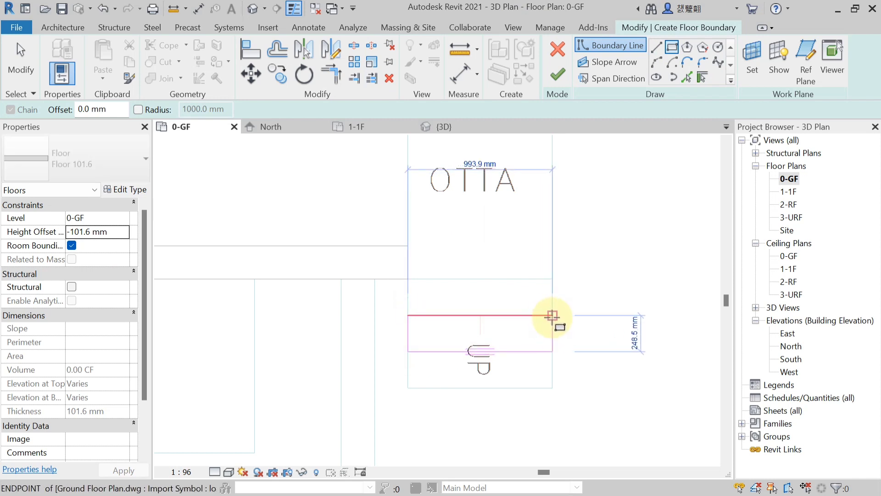
left_click(552, 316)
left_click(558, 74)
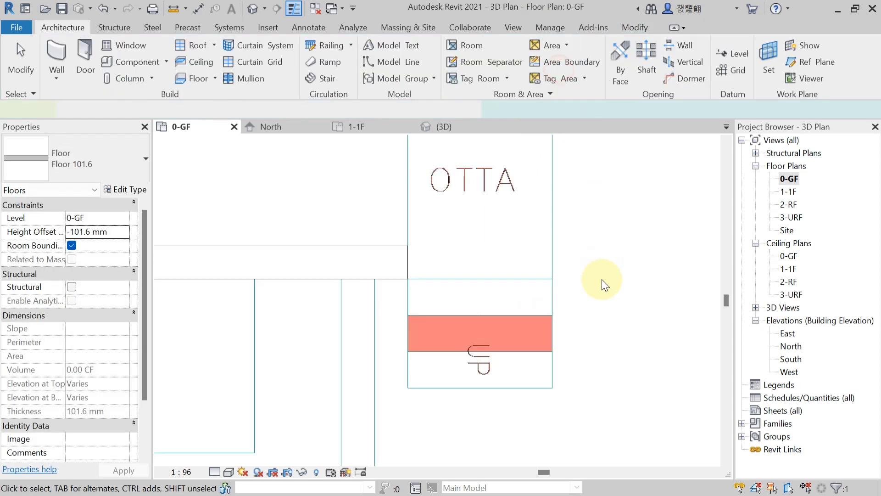
left_click(516, 274)
Examine the gap between the OTTA floor and the new step in the 3D view, and return to 0-GF
left_click(450, 125)
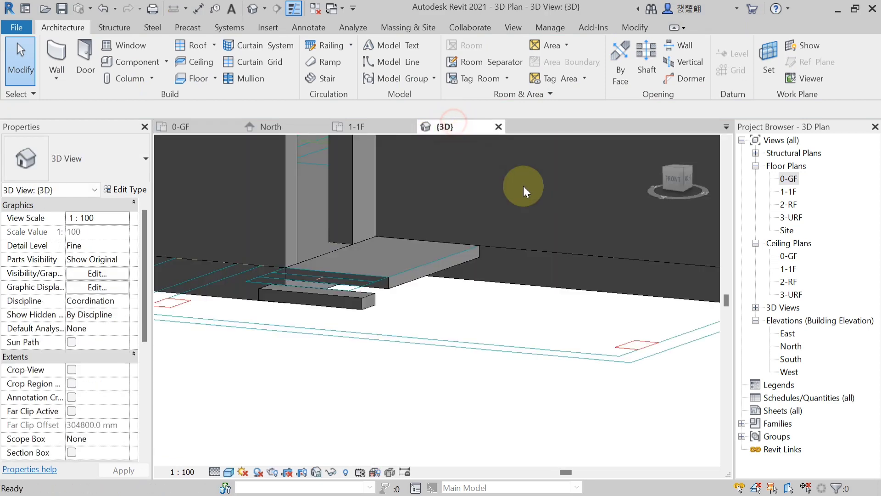
middle_click_drag(407, 338, 338, 359, "shift")
scroll(308, 296, "up", 1)
middle_click_drag(309, 327, 316, 364, "shift")
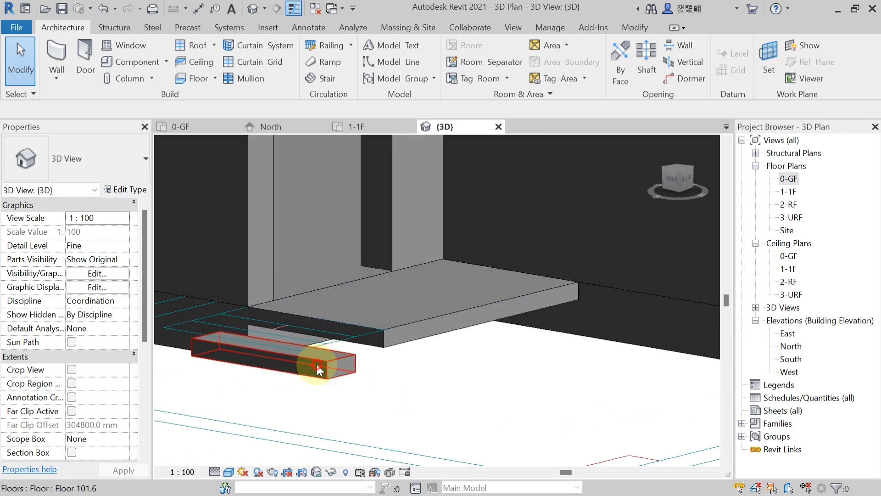
left_click(321, 365)
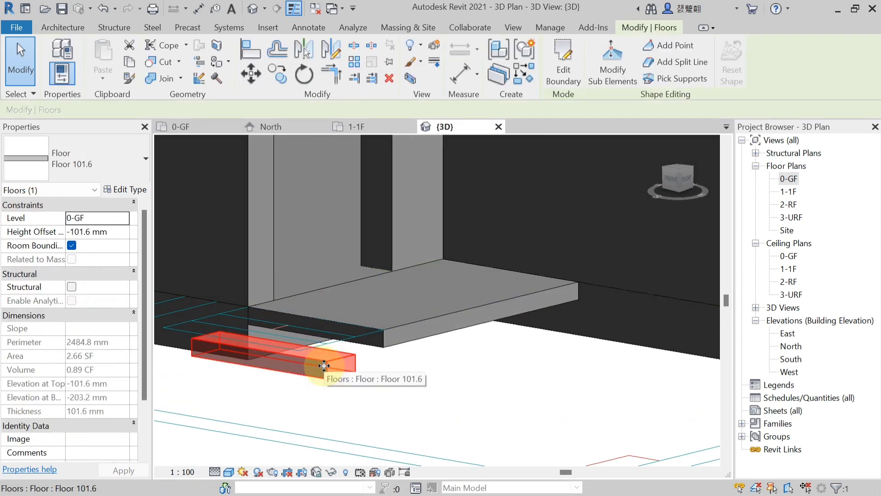
left_click(795, 179)
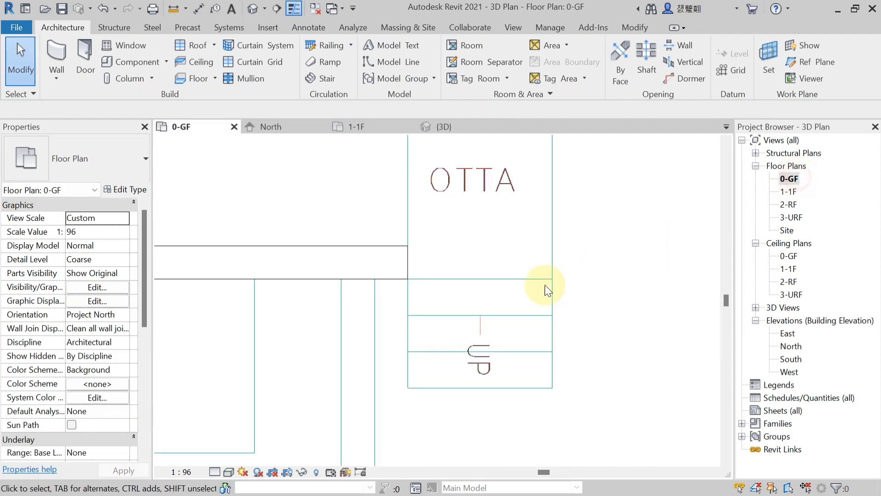
Edit the OTTA floor's boundary, extending its porch-side edge by one tread to the first UP step line
left_click(481, 280)
scroll(480, 277, "down", 3)
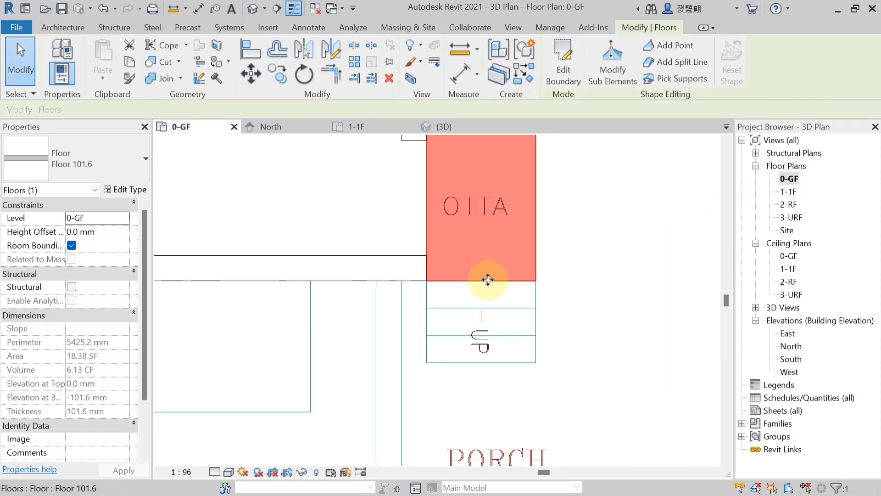
left_click(563, 69)
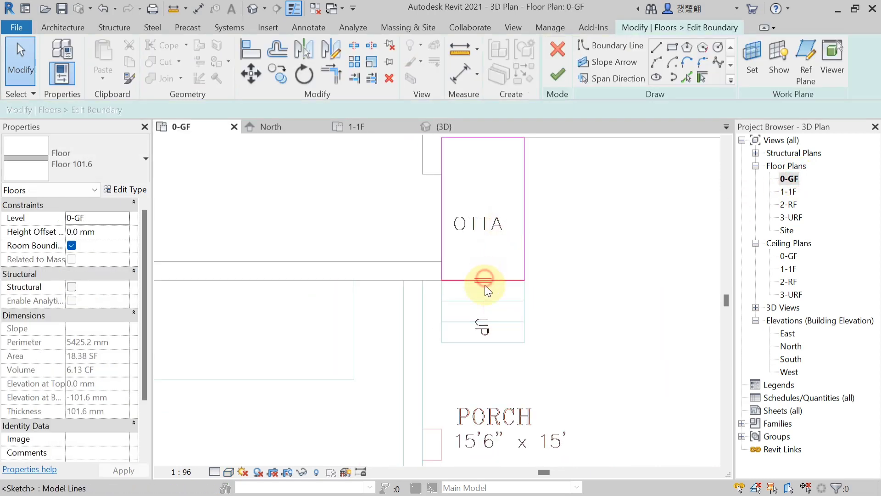
left_click(496, 280)
scroll(498, 278, "up", 1)
scroll(498, 280, "up", 1)
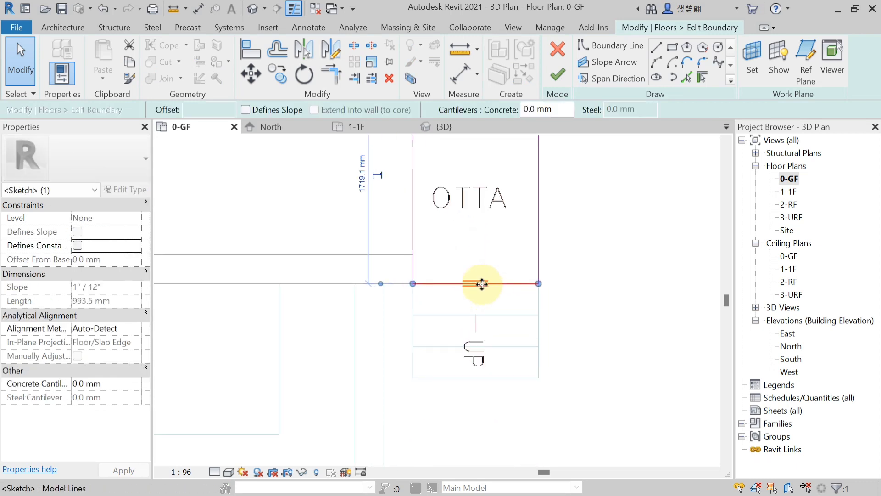
left_click_drag(482, 282, 482, 314)
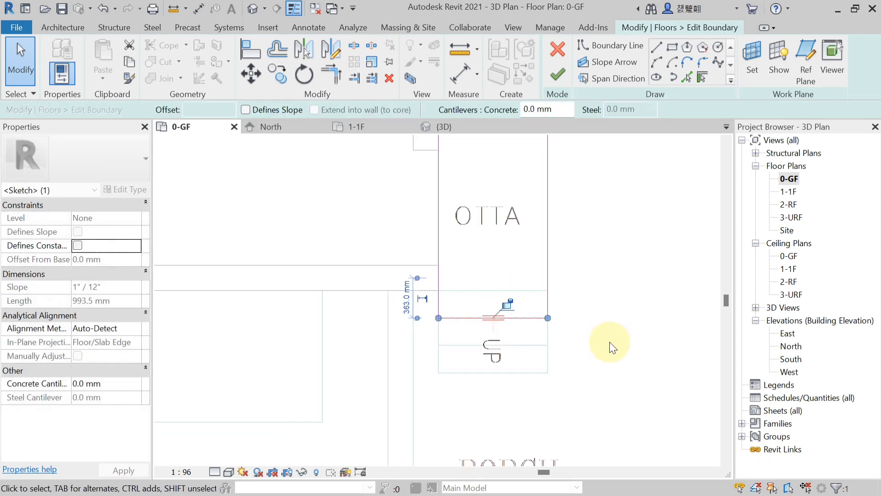
scroll(649, 318, "down", 2)
left_click(557, 76)
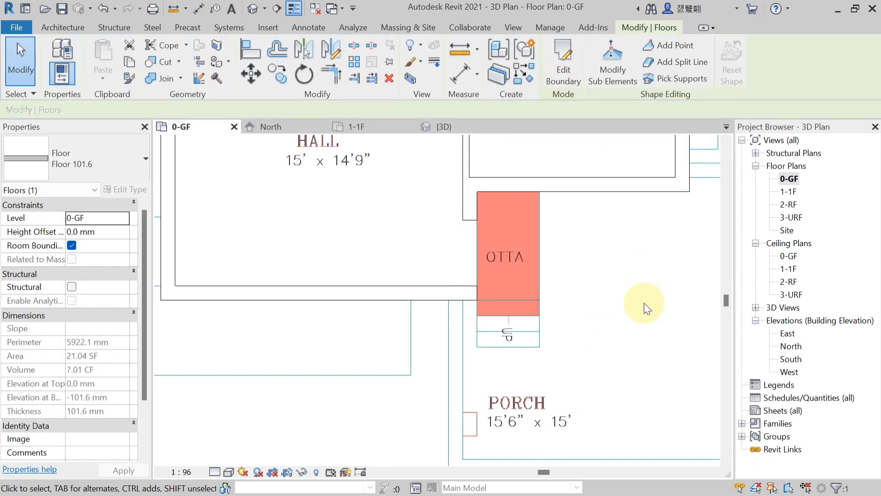
left_click(643, 302)
Check in 3D how the extended OTTA floor meets the step below, and go back to the 0-GF plan
left_click(442, 125)
middle_click_drag(419, 403, 416, 273, "shift")
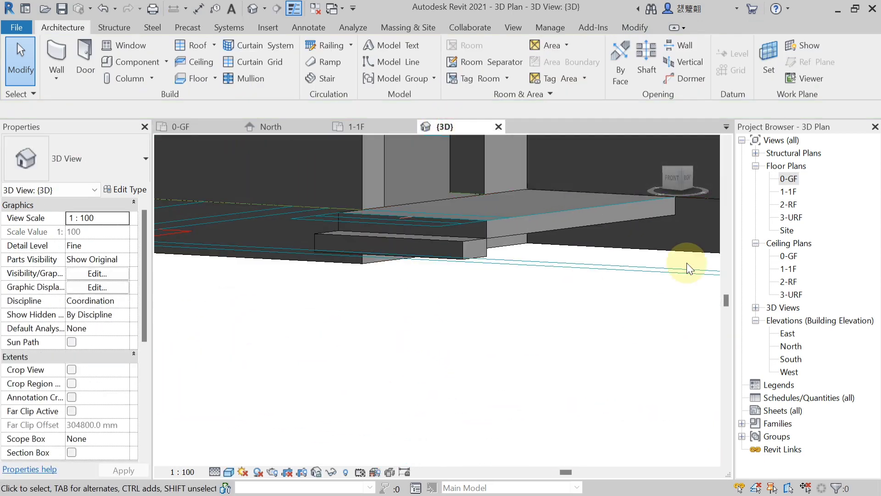
double_click(788, 178)
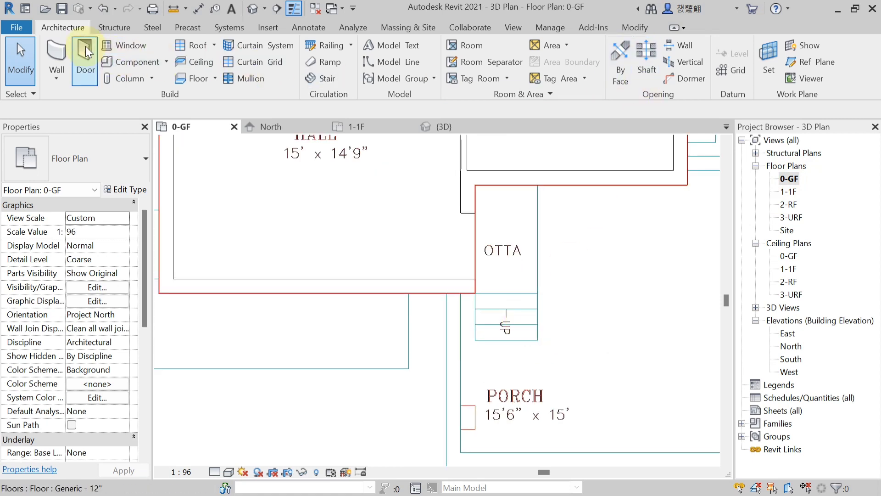
Create the outermost UP step beside the porch as a Floor 101.6 rectangle of about 994 by 249 mm with height offset -203.2 mm
left_click(215, 79)
left_click(222, 95)
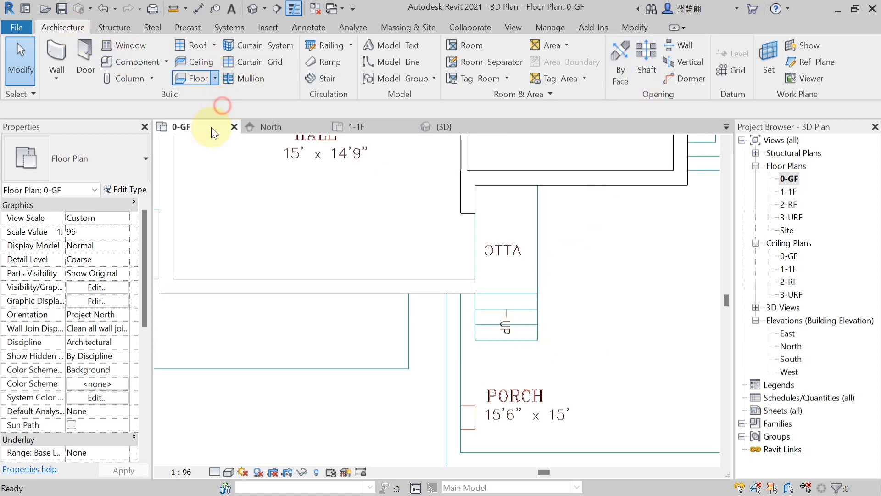
left_click(112, 232)
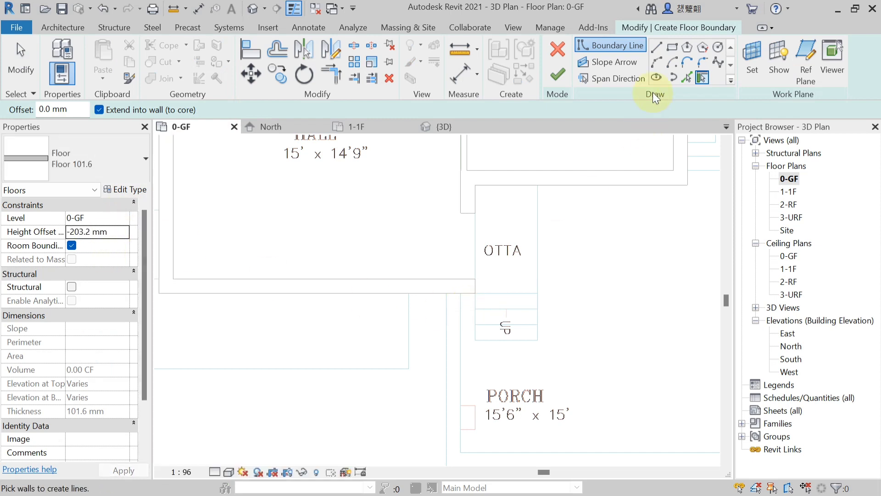
left_click(671, 48)
scroll(481, 361, "up", 3)
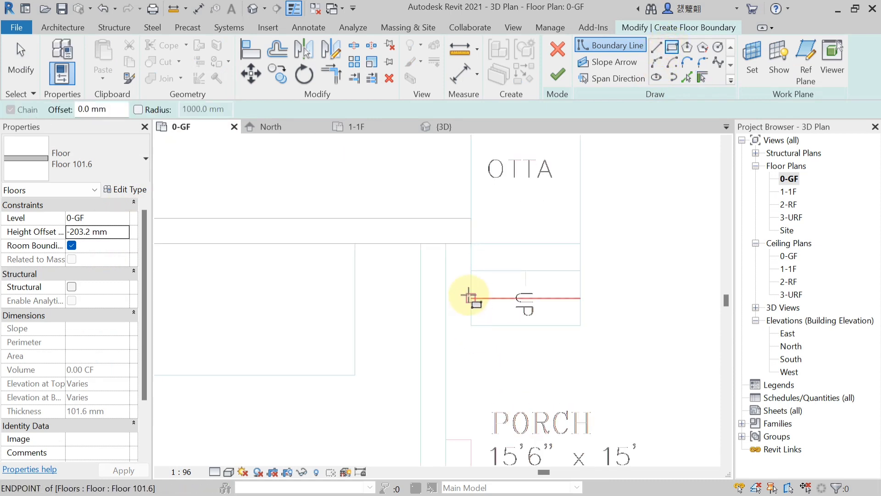
left_click(471, 296)
left_click(580, 325)
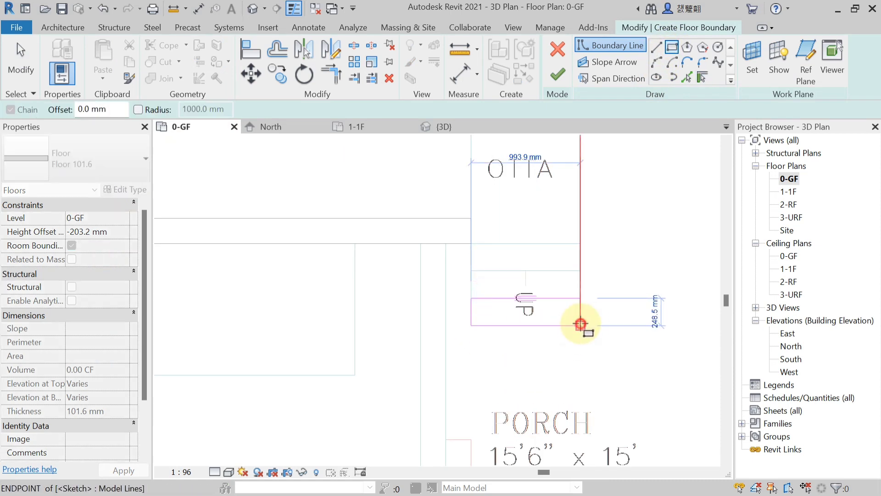
left_click(555, 78)
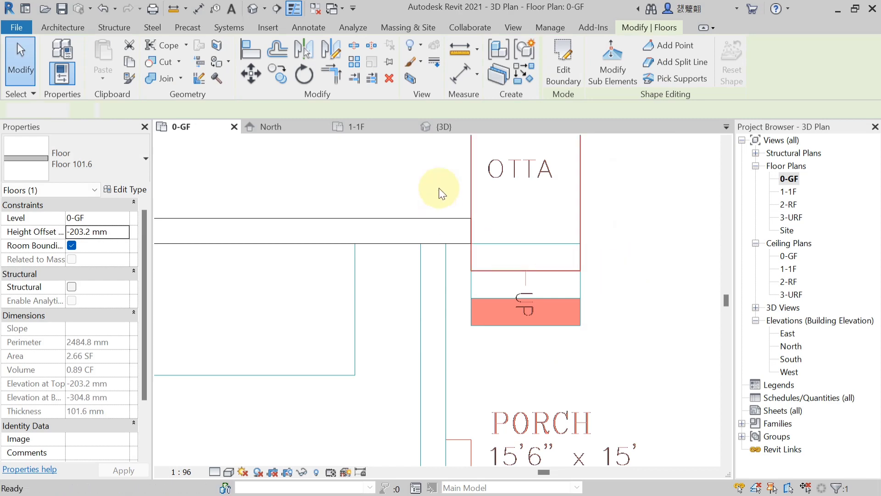
left_click(439, 188)
Examine the finished OTTA entrance steps and the whole house in the 3D view
left_click(444, 127)
middle_click_drag(502, 379, 536, 441, "shift")
scroll(523, 414, "down", 6)
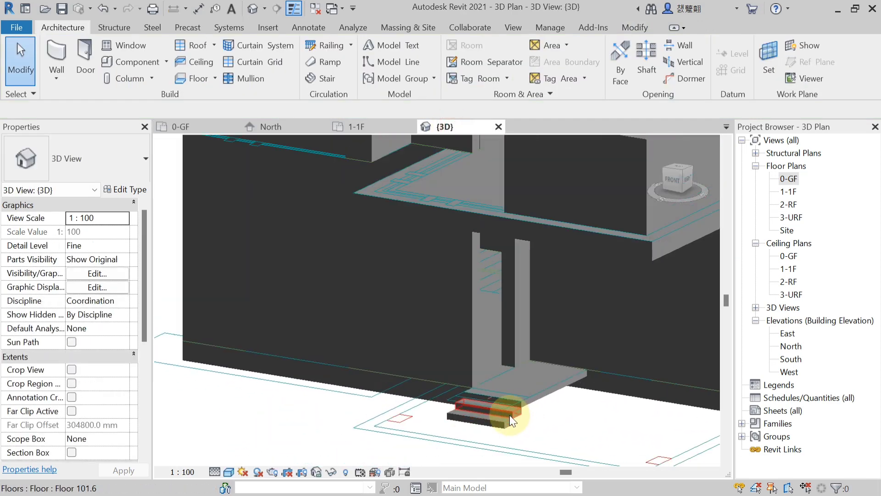
mouse_move(371, 402)
middle_mouse_down("shift")
mouse_move(383, 419)
mouse_move(371, 403)
middle_mouse_up("shift")
scroll(370, 404, "down", 2)
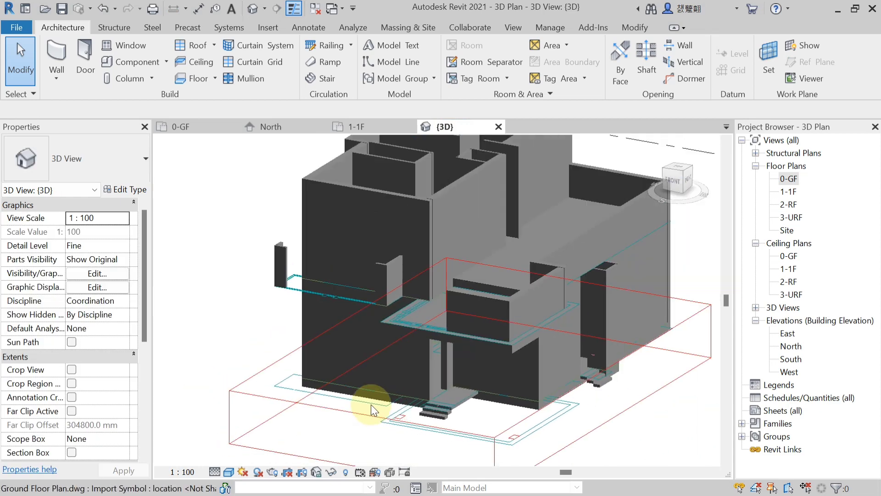
middle_click_drag(603, 418, 560, 416)
scroll(522, 417, "up", 1)
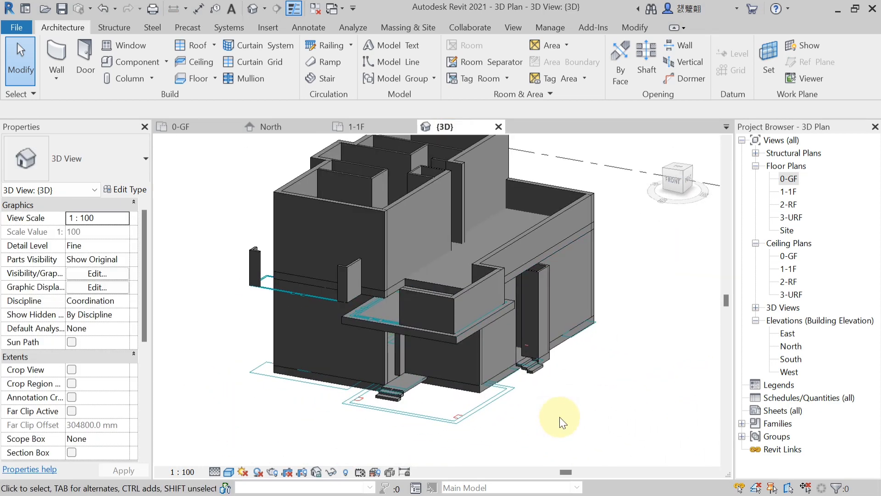
scroll(560, 417, "down", 1)
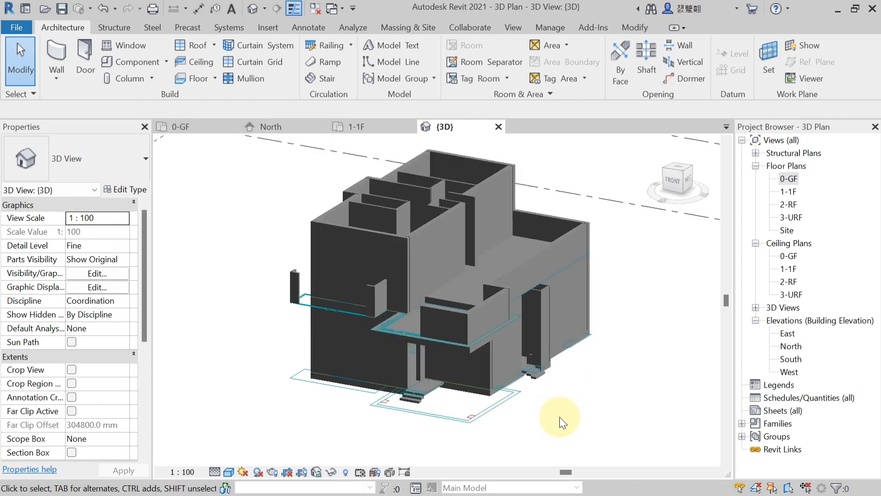